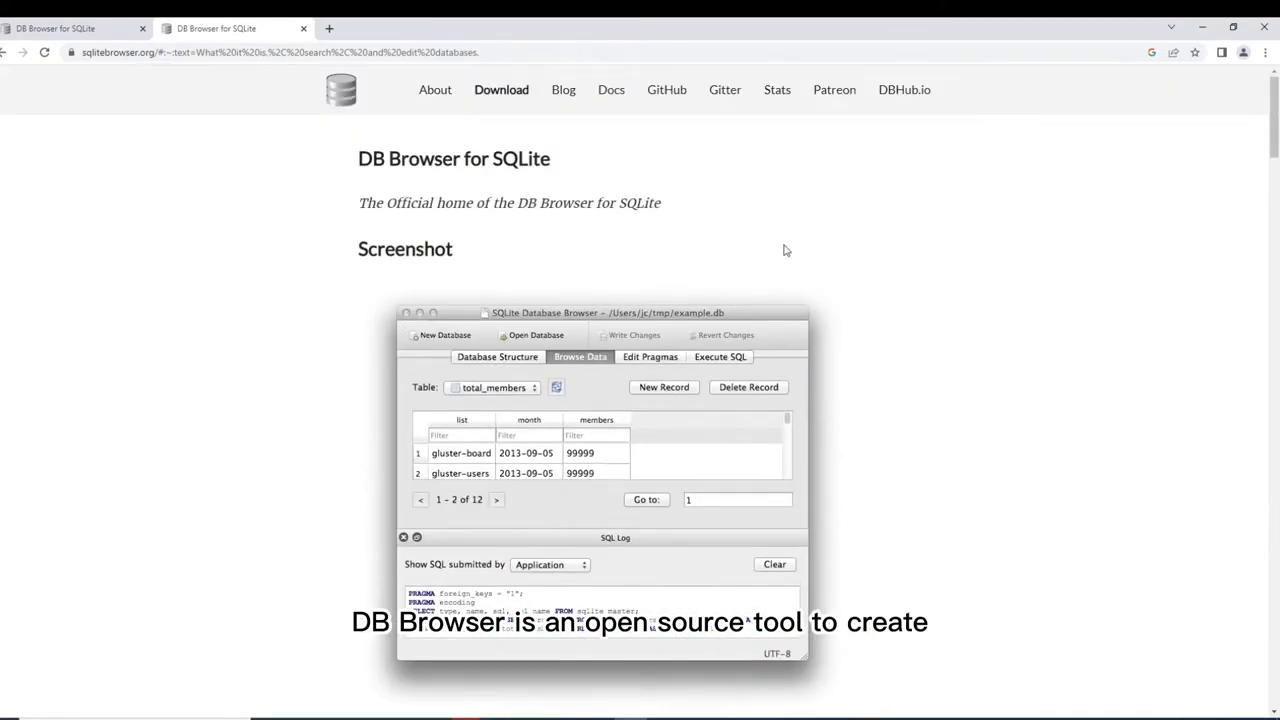
# Scroll the sqlitebrowser.org home page to reach the Downloads page.
pyautogui.scroll(-3, 785, 250)
pyautogui.scroll(3, 784, 249)
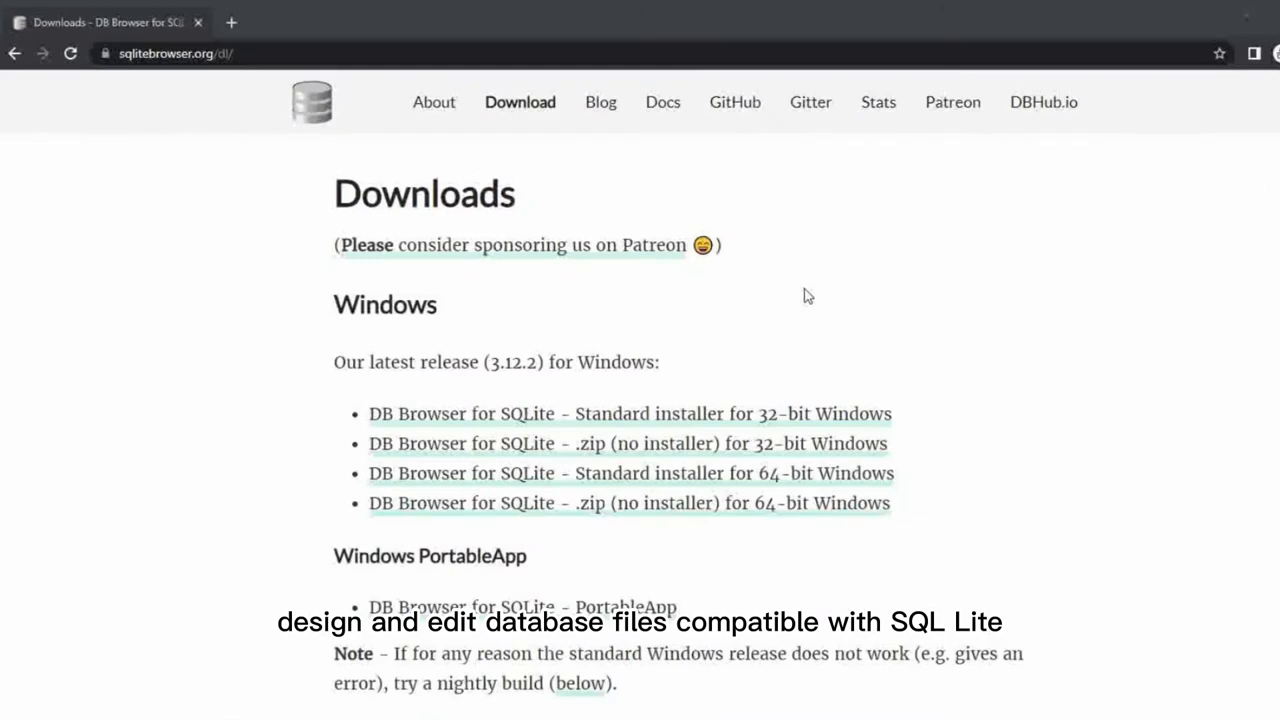
pyautogui.scroll(-1, 808, 296)
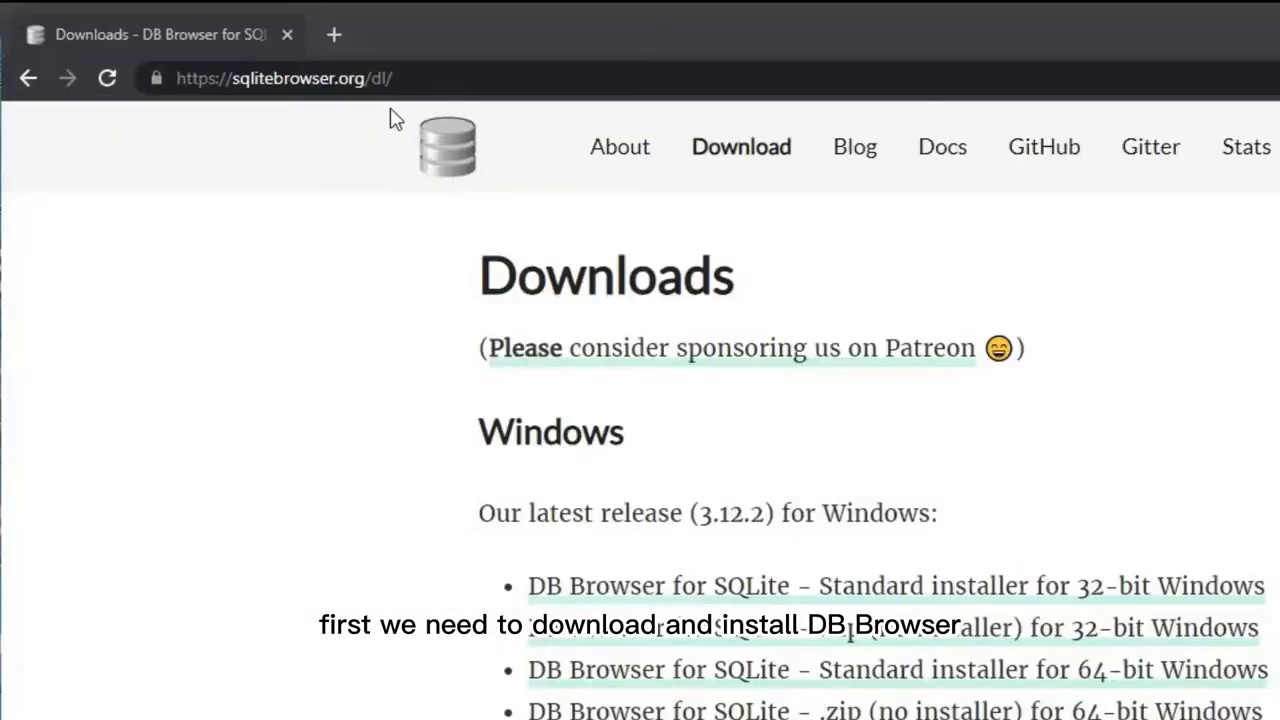
# Download the 3.12.2 standard installer for 64-bit Windows and open it from Chrome.
pyautogui.moveTo(400, 79); pyautogui.dragTo(172, 79)
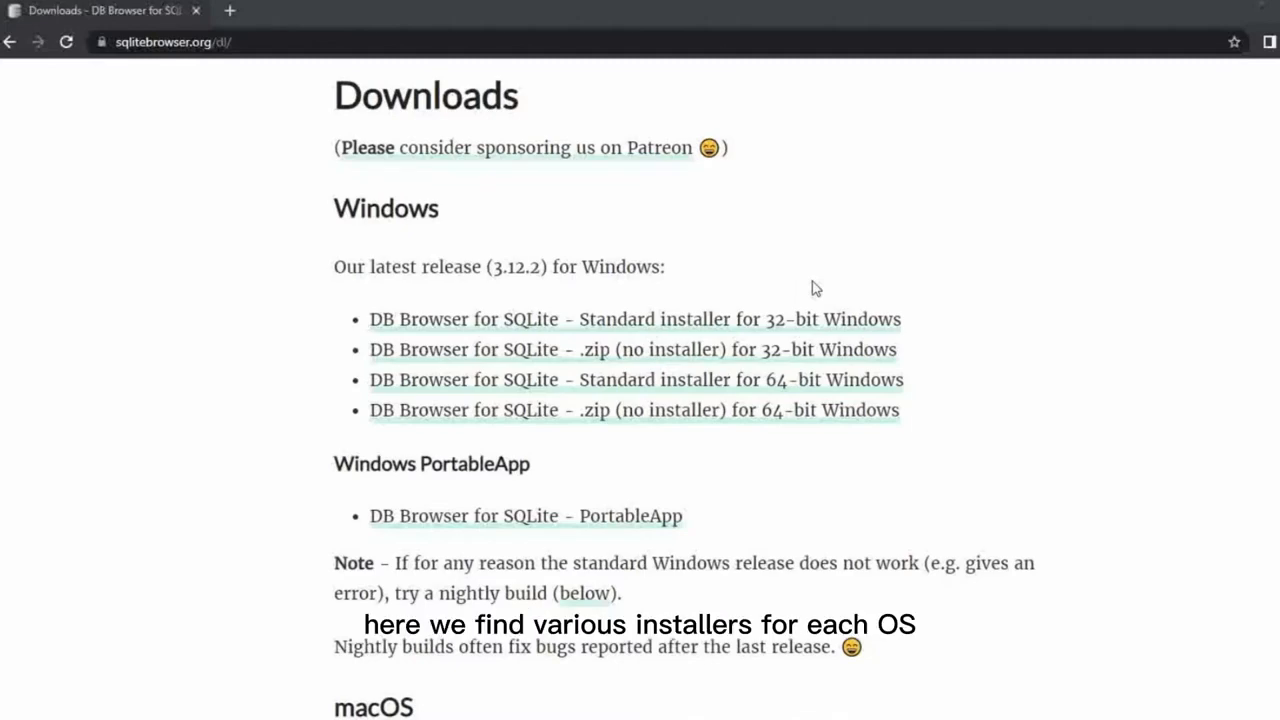
pyautogui.scroll(-3, 815, 288)
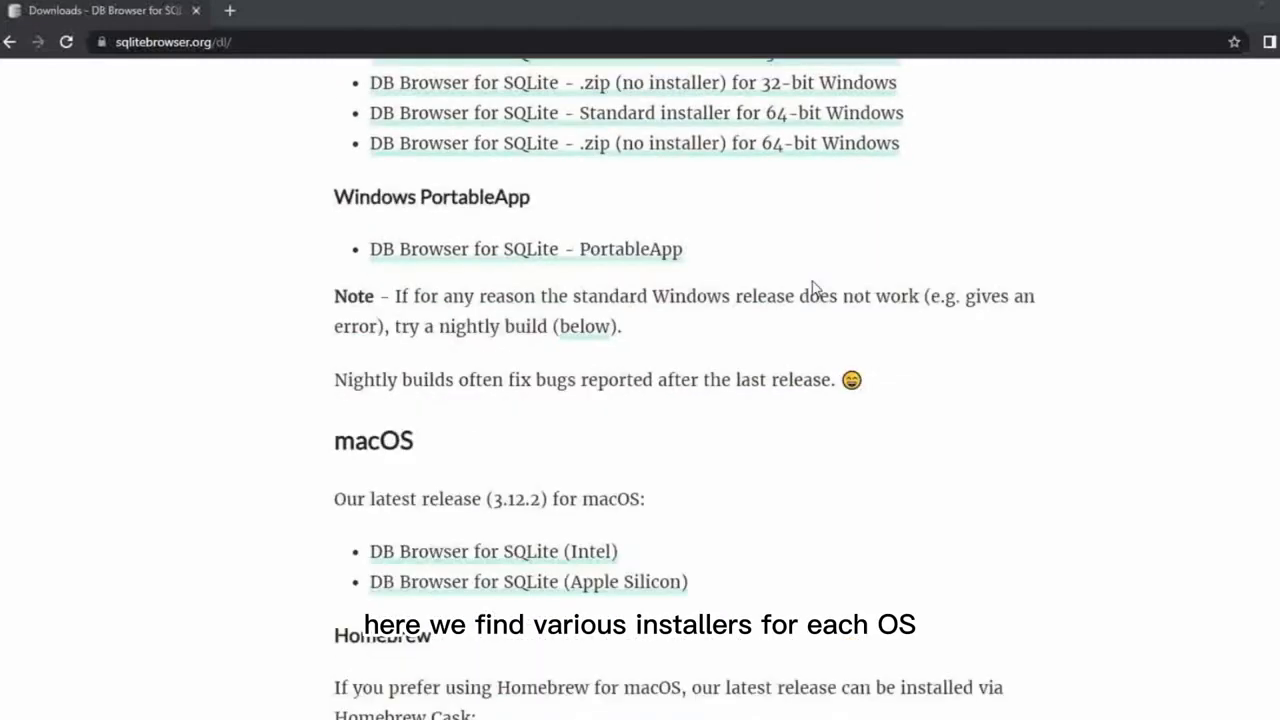
pyautogui.scroll(-5, 814, 288)
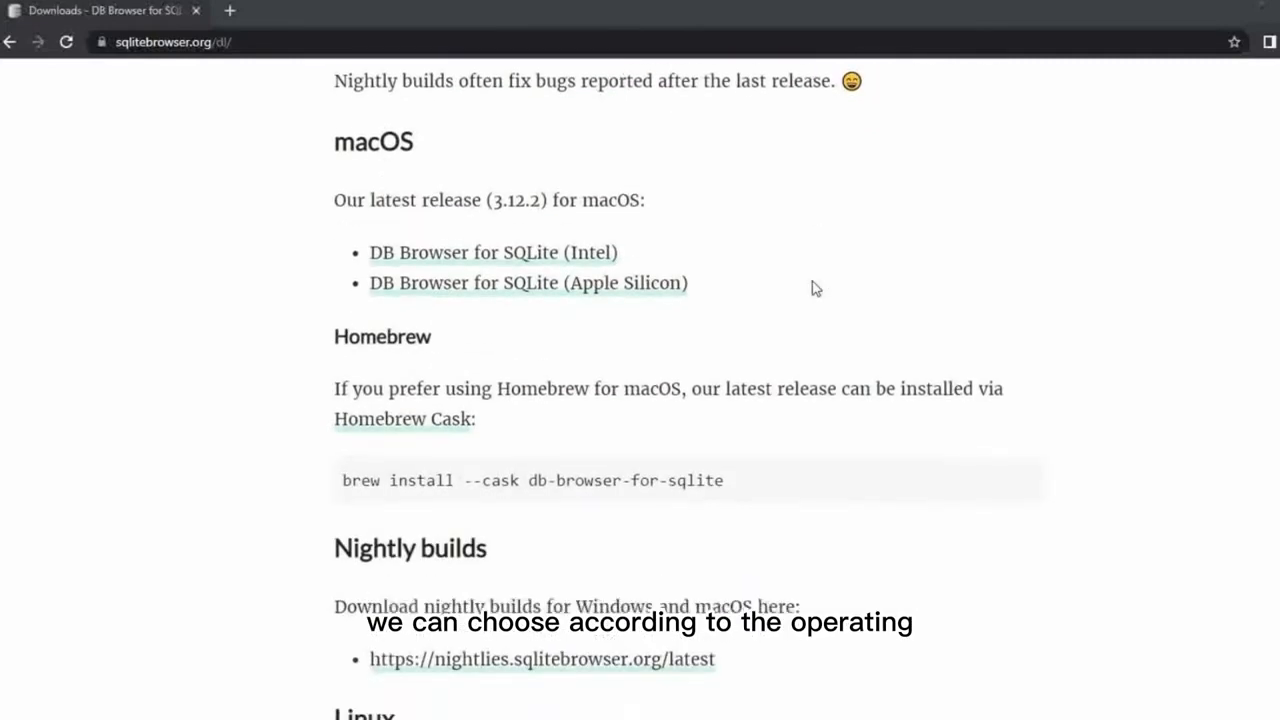
pyautogui.scroll(-6, 815, 288)
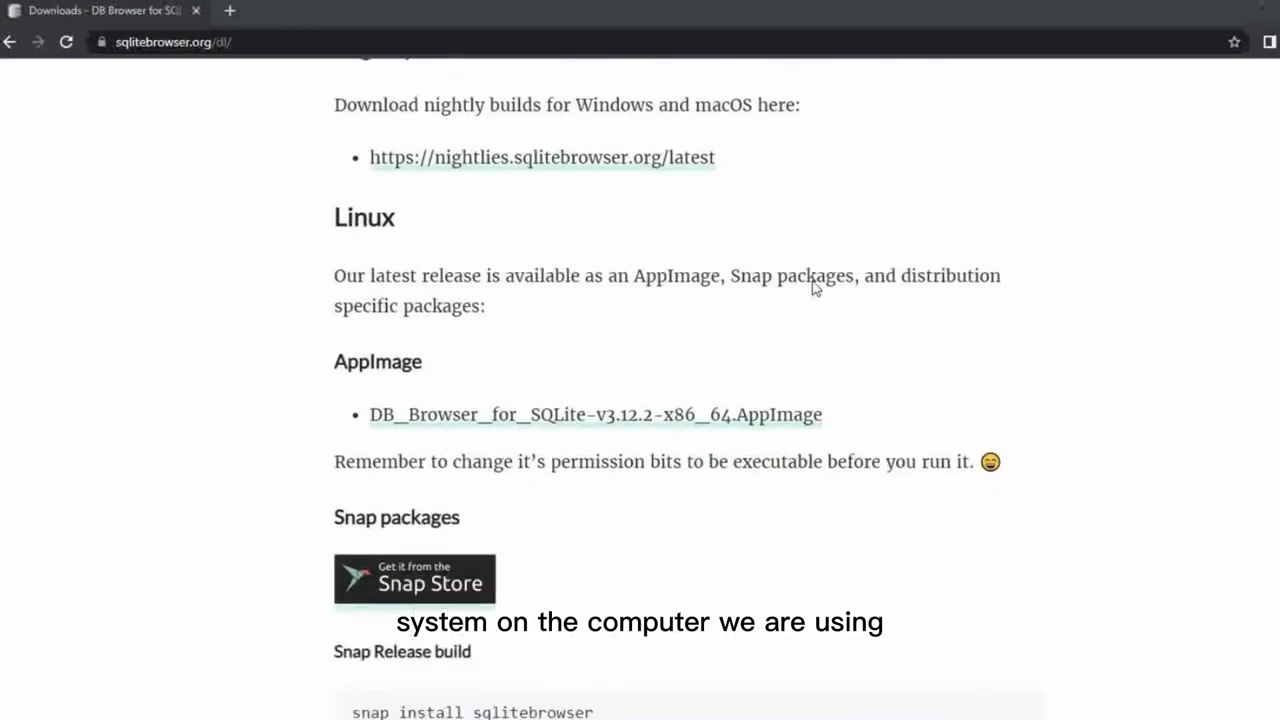
pyautogui.scroll(-20, 815, 288)
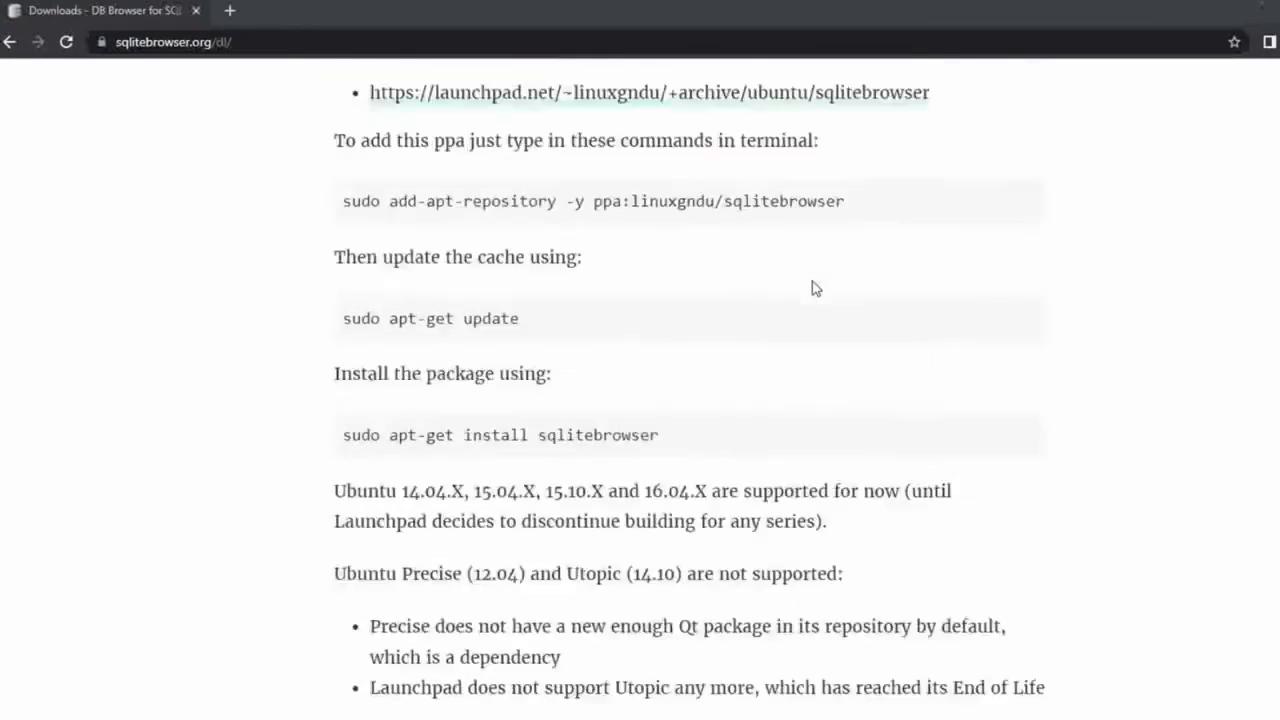
pyautogui.scroll(20, 813, 286)
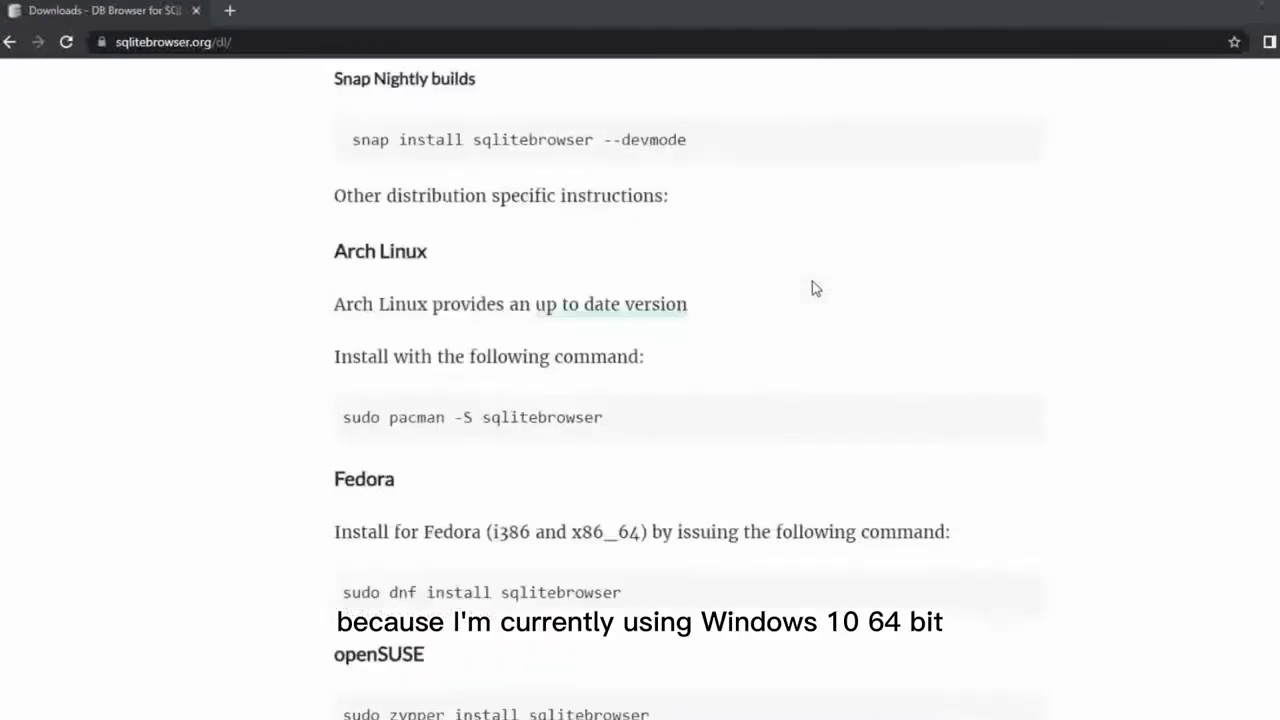
pyautogui.scroll(15, 813, 285)
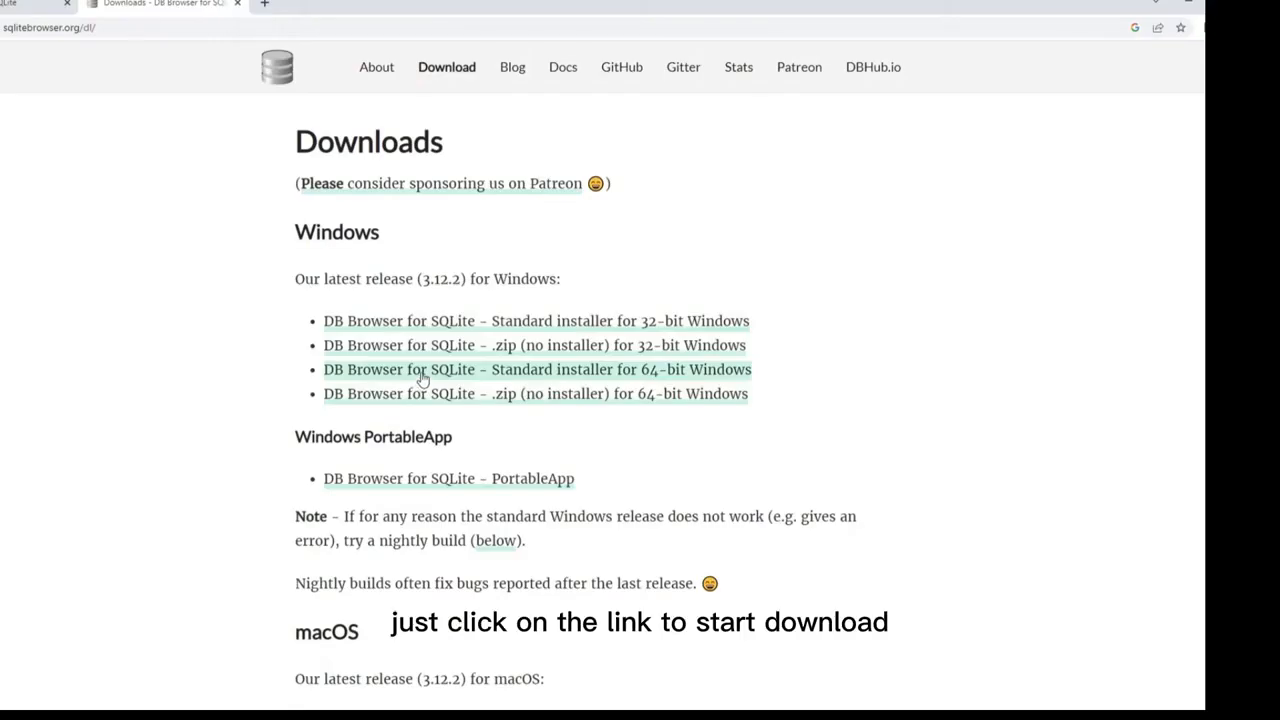
pyautogui.click(421, 376)
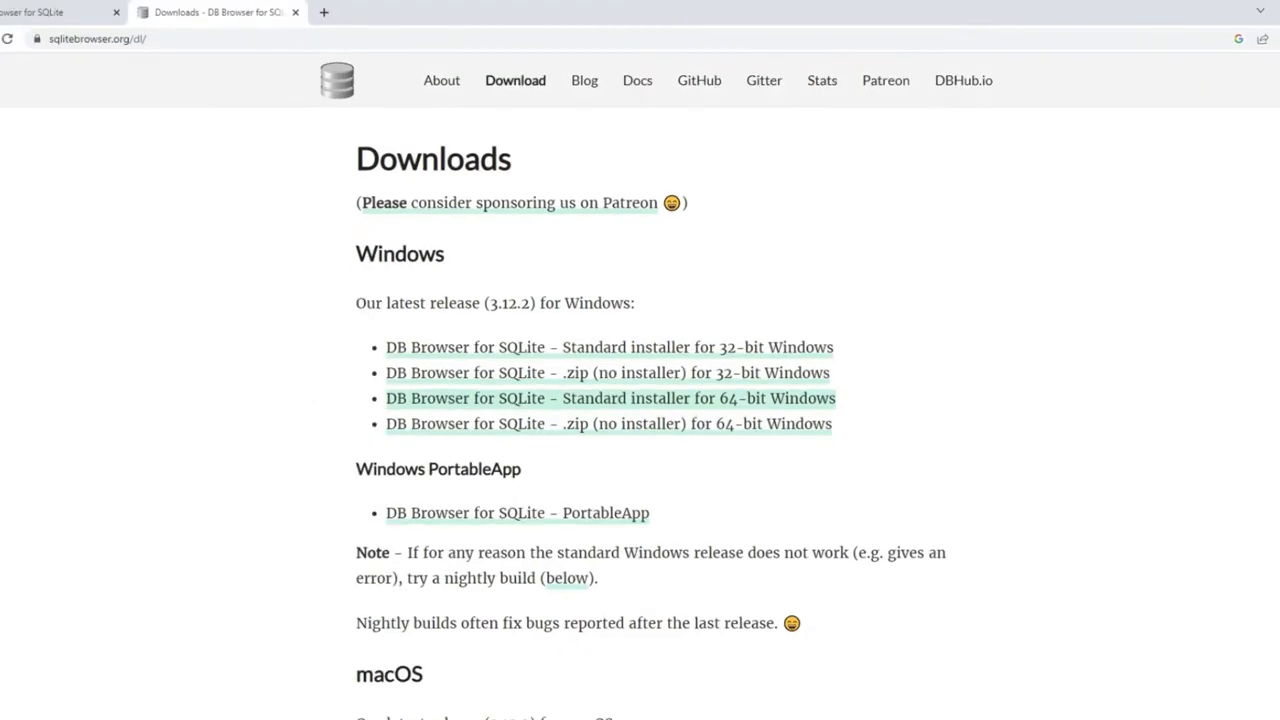
pyautogui.click(100, 719)
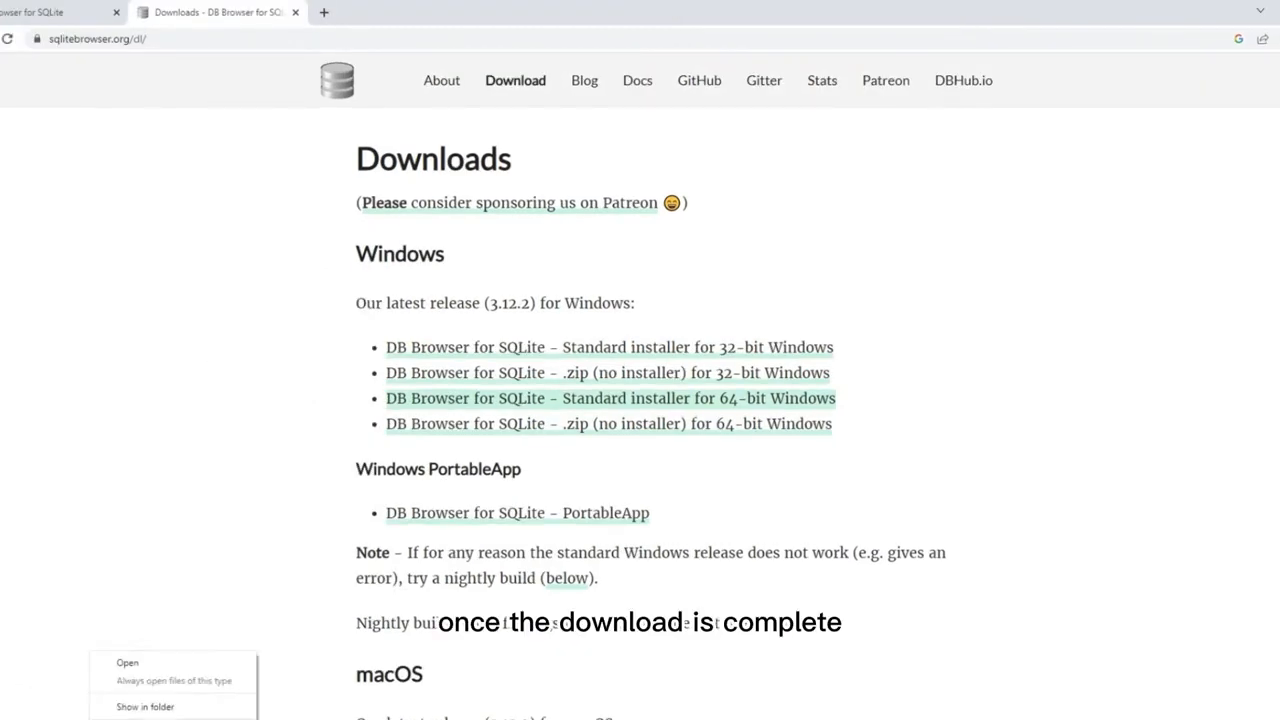
pyautogui.click(145, 664)
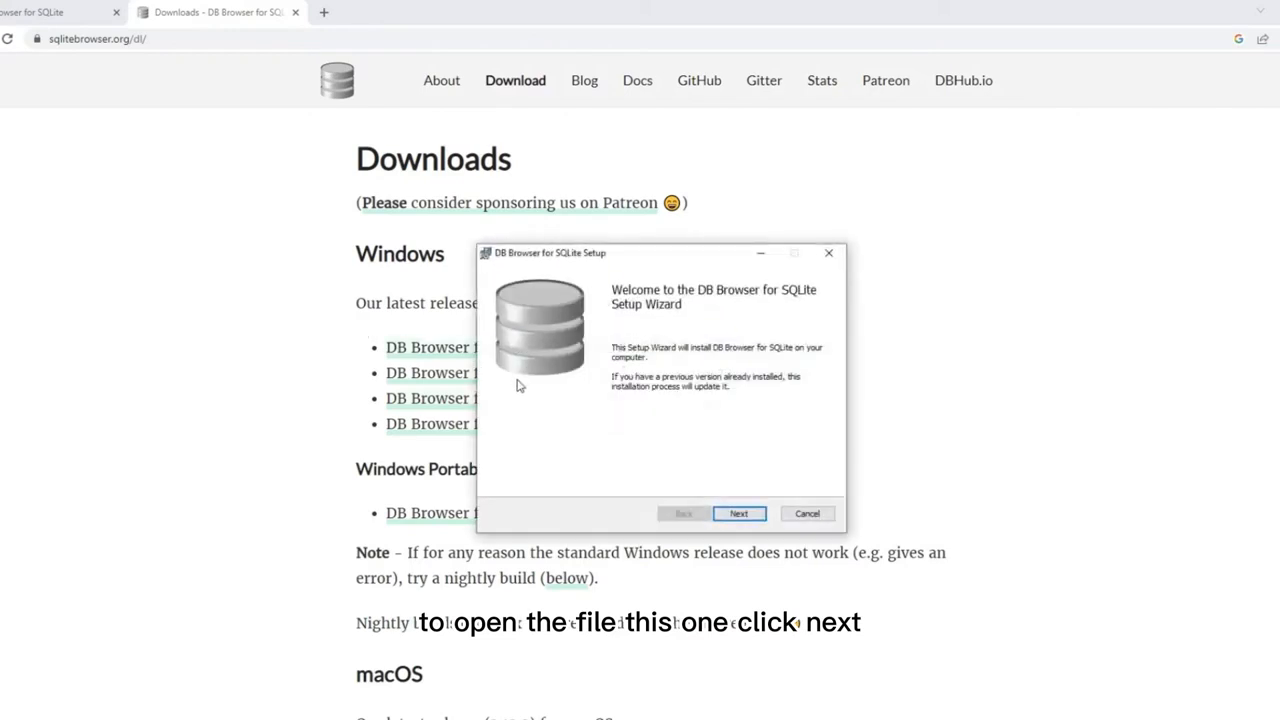
# Accept the licence and enable Desktop and Program Menu shortcuts.
pyautogui.click(745, 519)
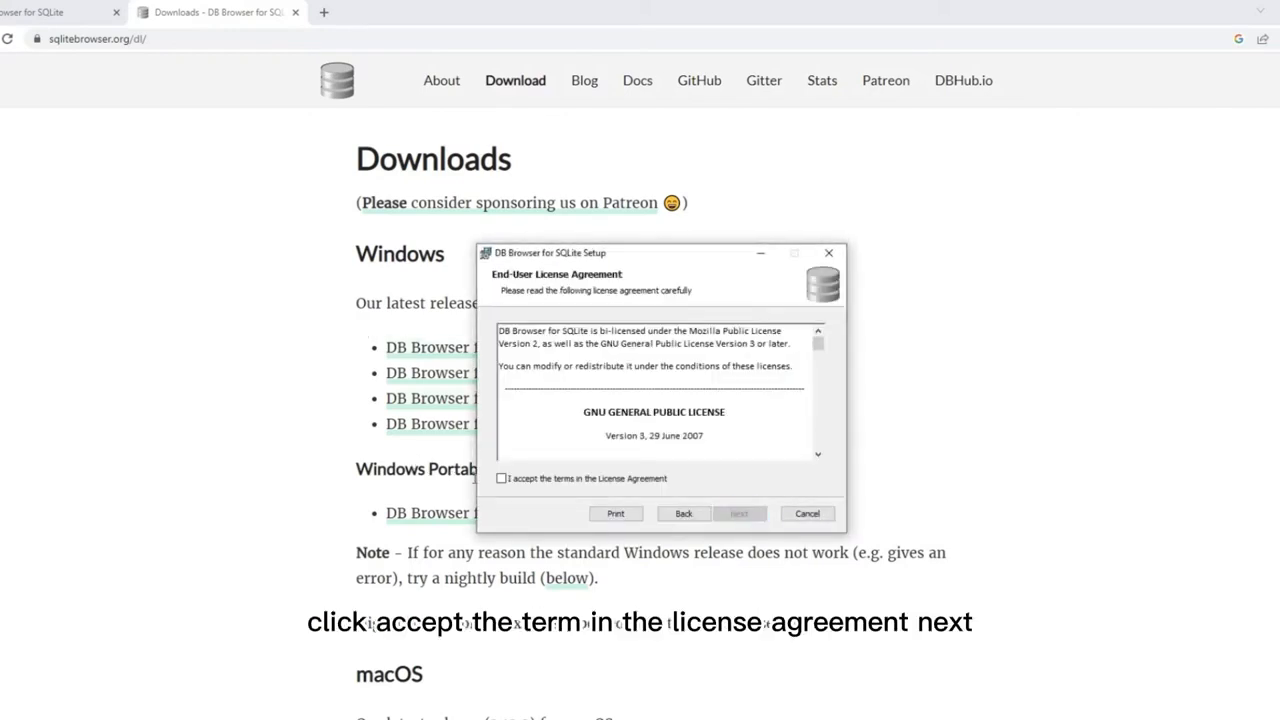
pyautogui.click(502, 480)
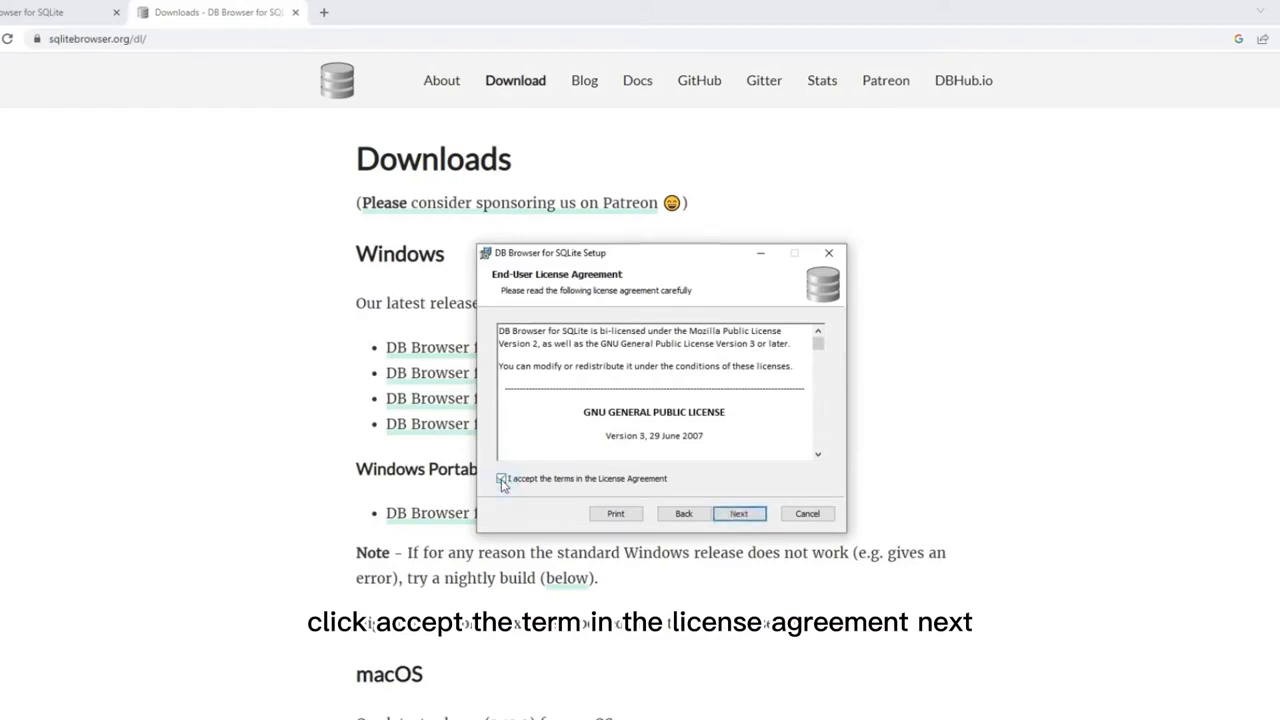
pyautogui.click(738, 514)
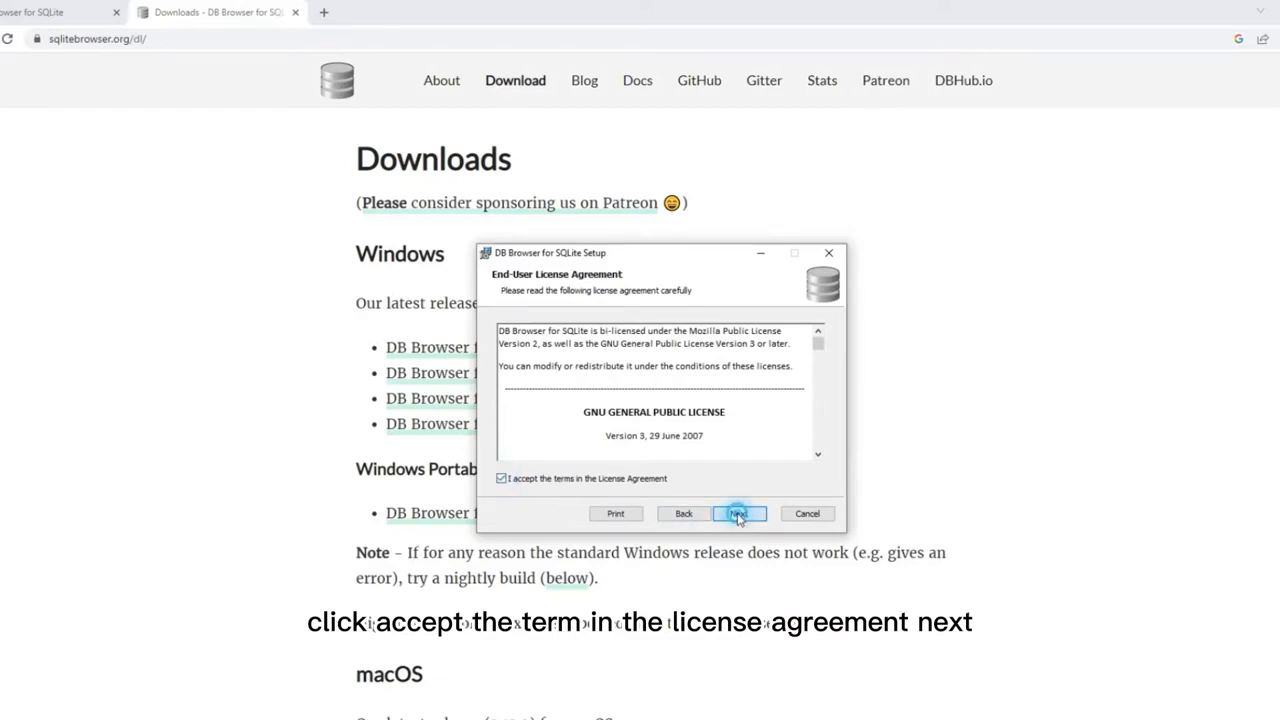
pyautogui.click(575, 482)
pyautogui.click(575, 497)
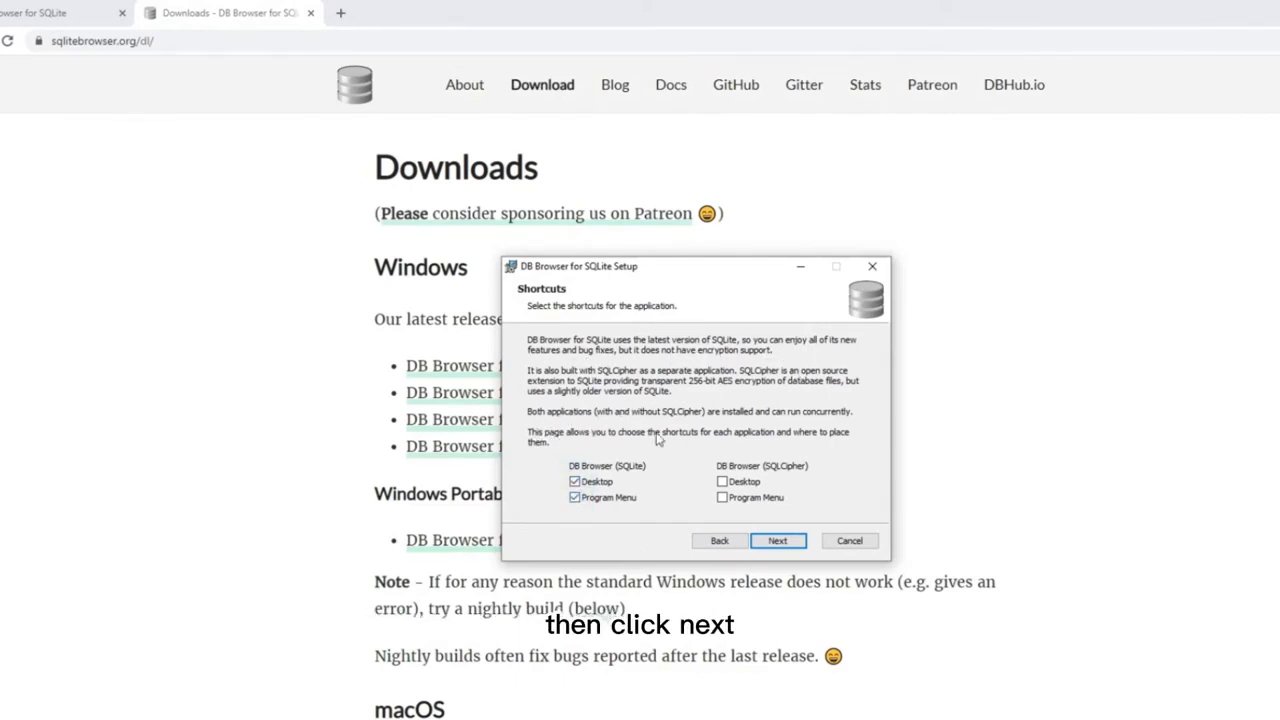
pyautogui.click(779, 540)
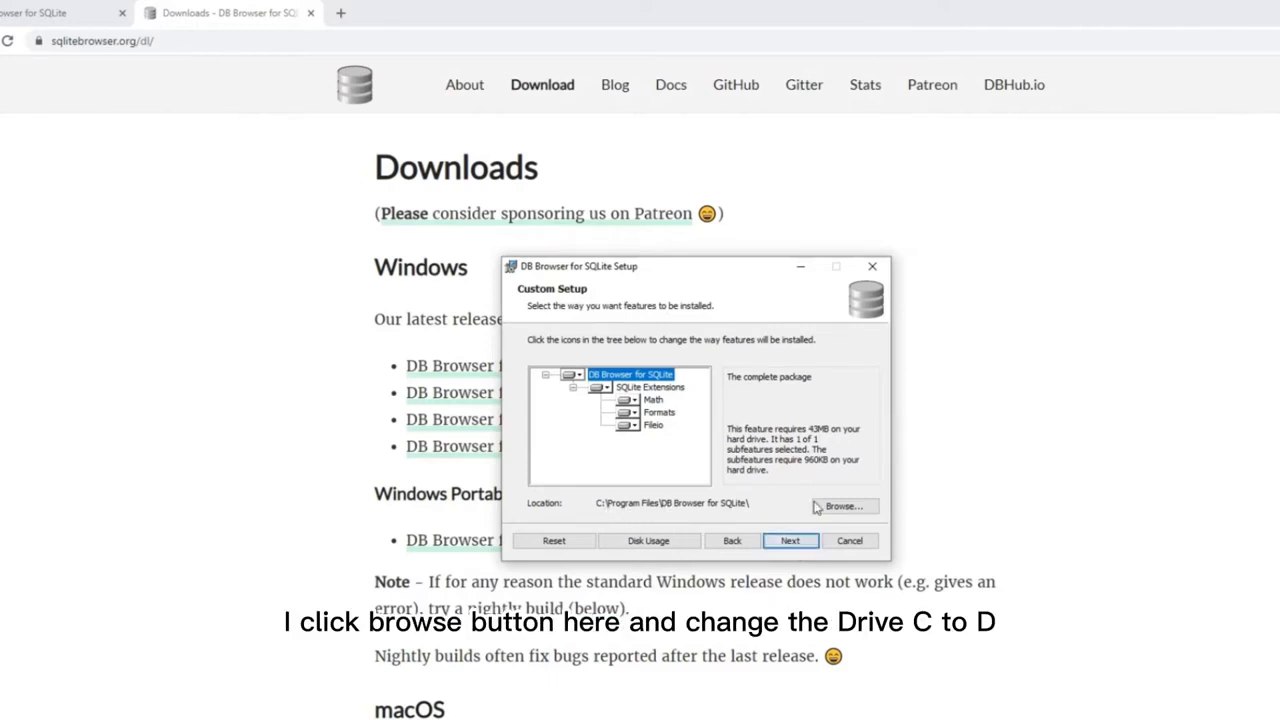
# Change the install folder to D:\Program Files\DB Browser for SQLite\.
pyautogui.click(845, 507)
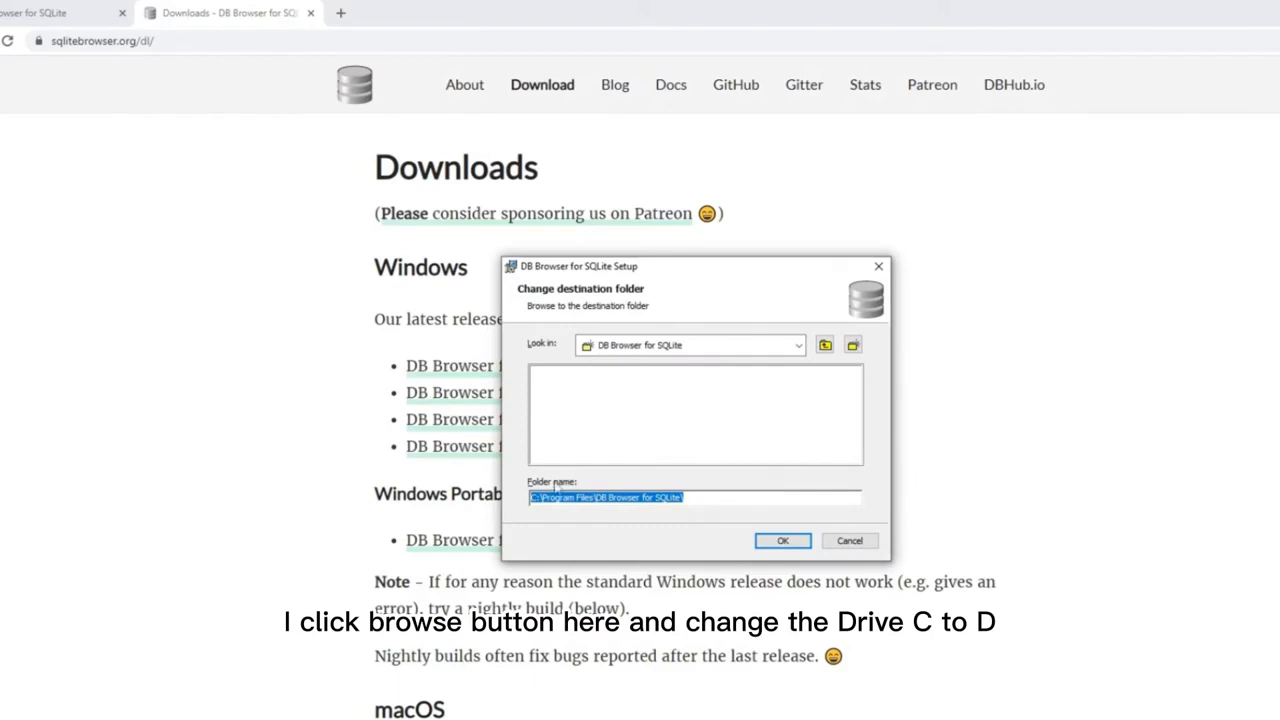
pyautogui.click(533, 497)
pyautogui.doubleClick(533, 497)
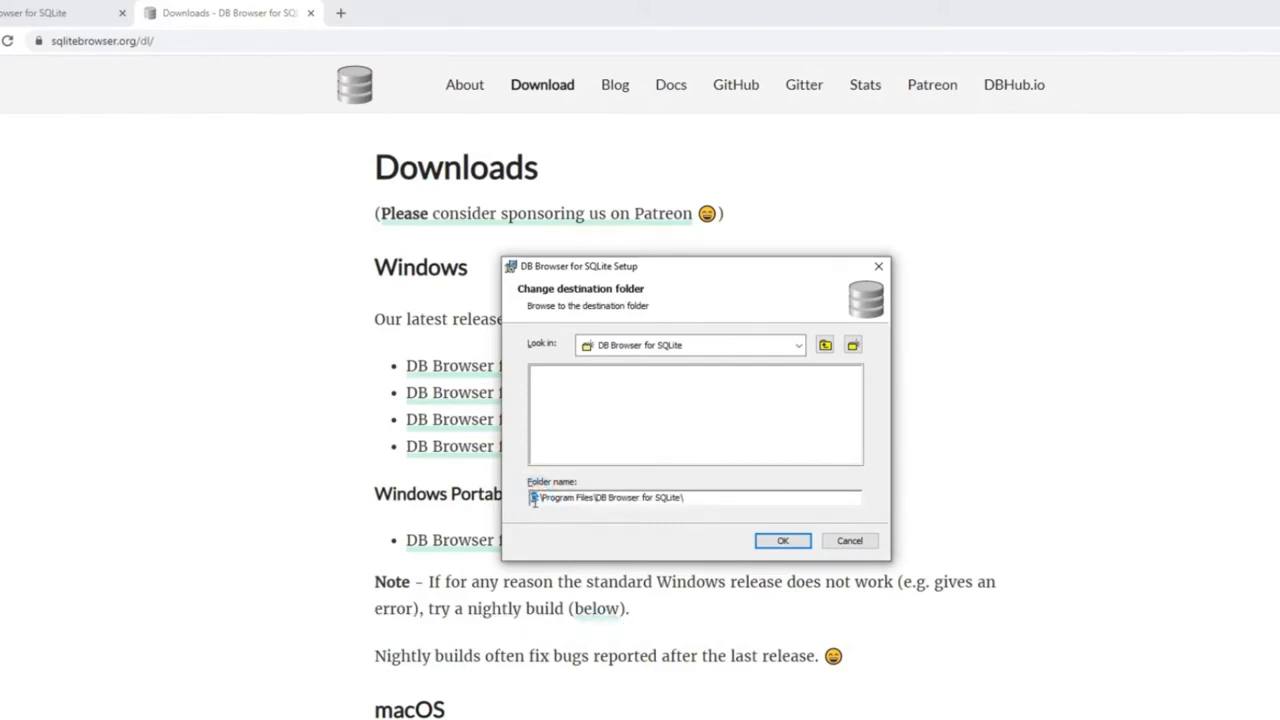
pyautogui.click(784, 542)
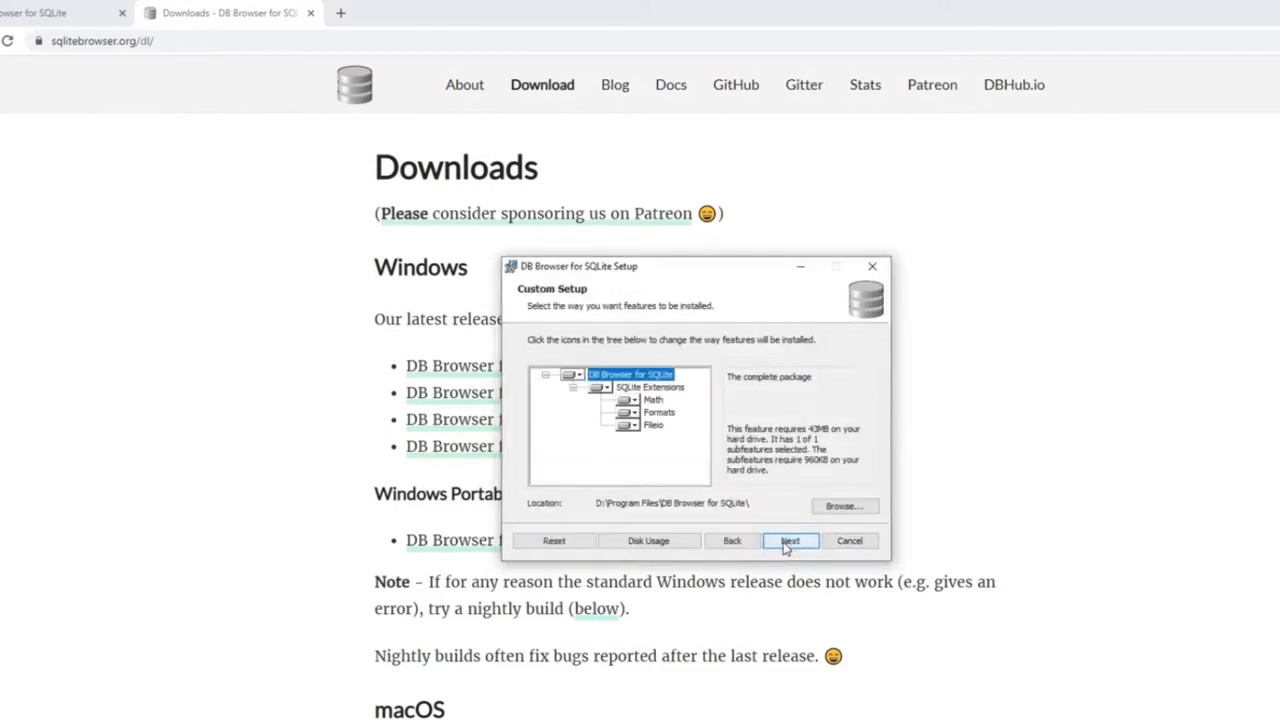
pyautogui.click(790, 542)
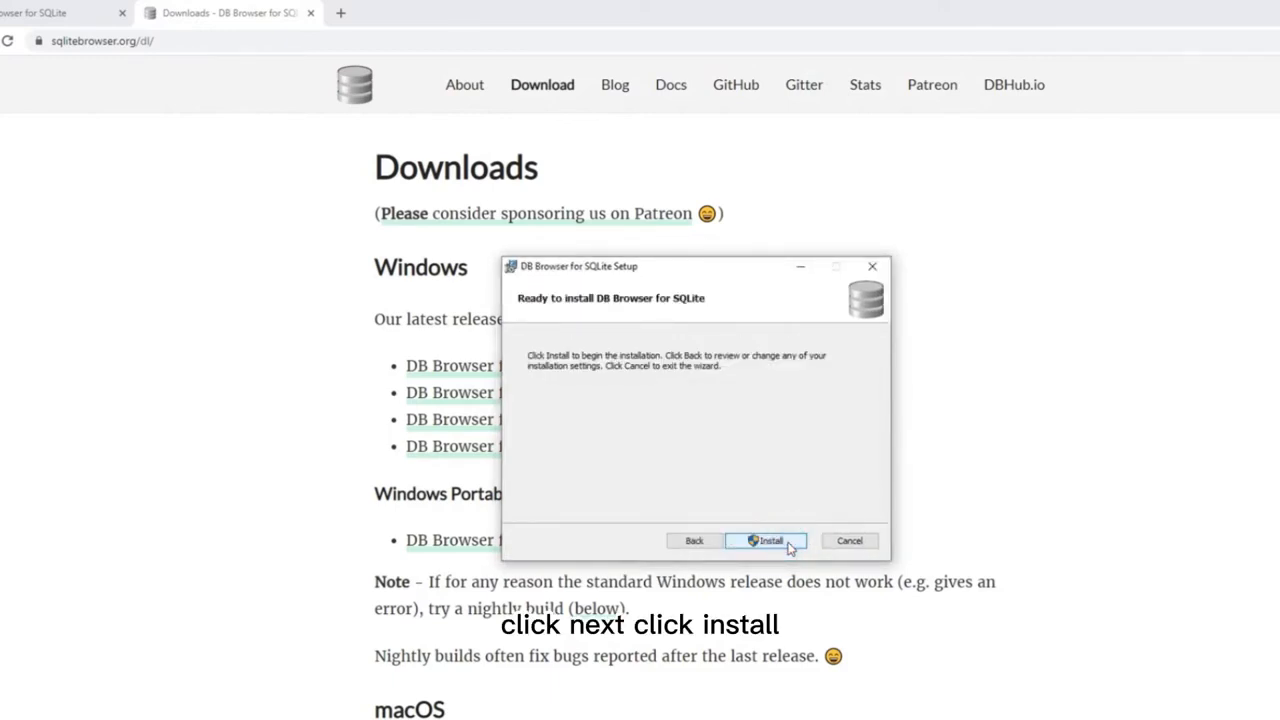
# Install DB Browser for SQLite, acknowledge the reboot warning, and finish setup.
pyautogui.click(789, 544)
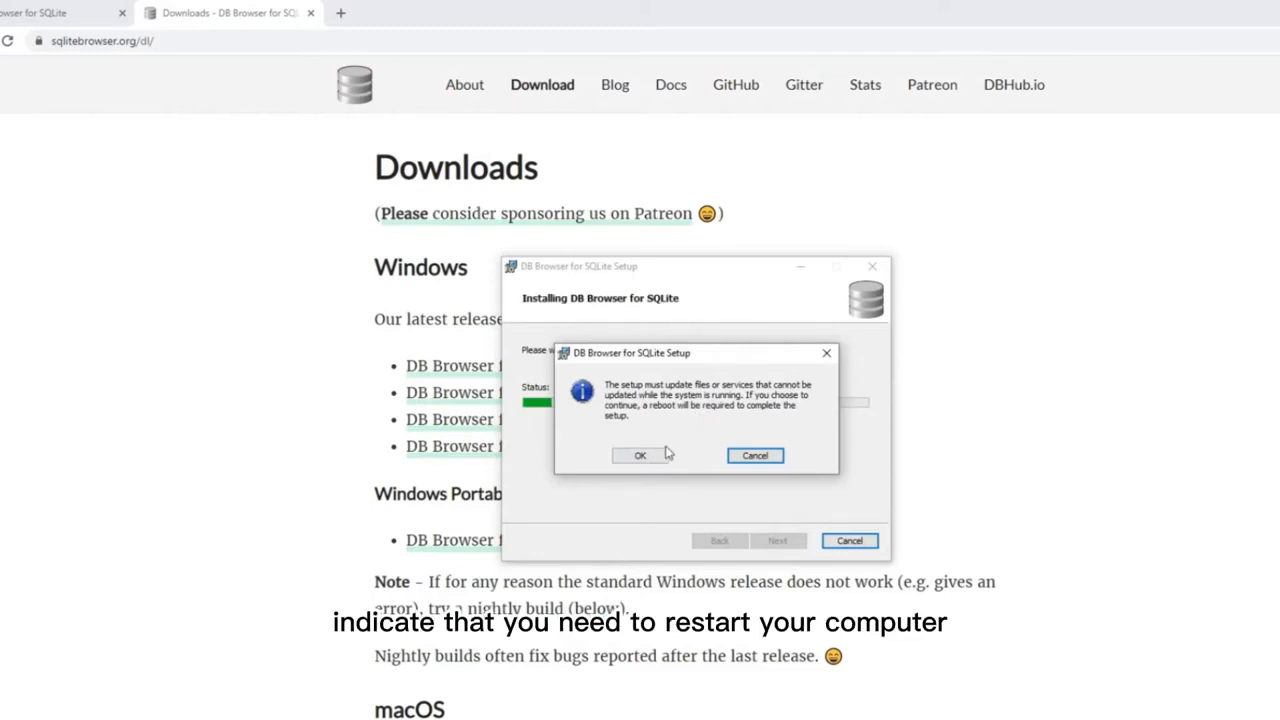
pyautogui.click(664, 453)
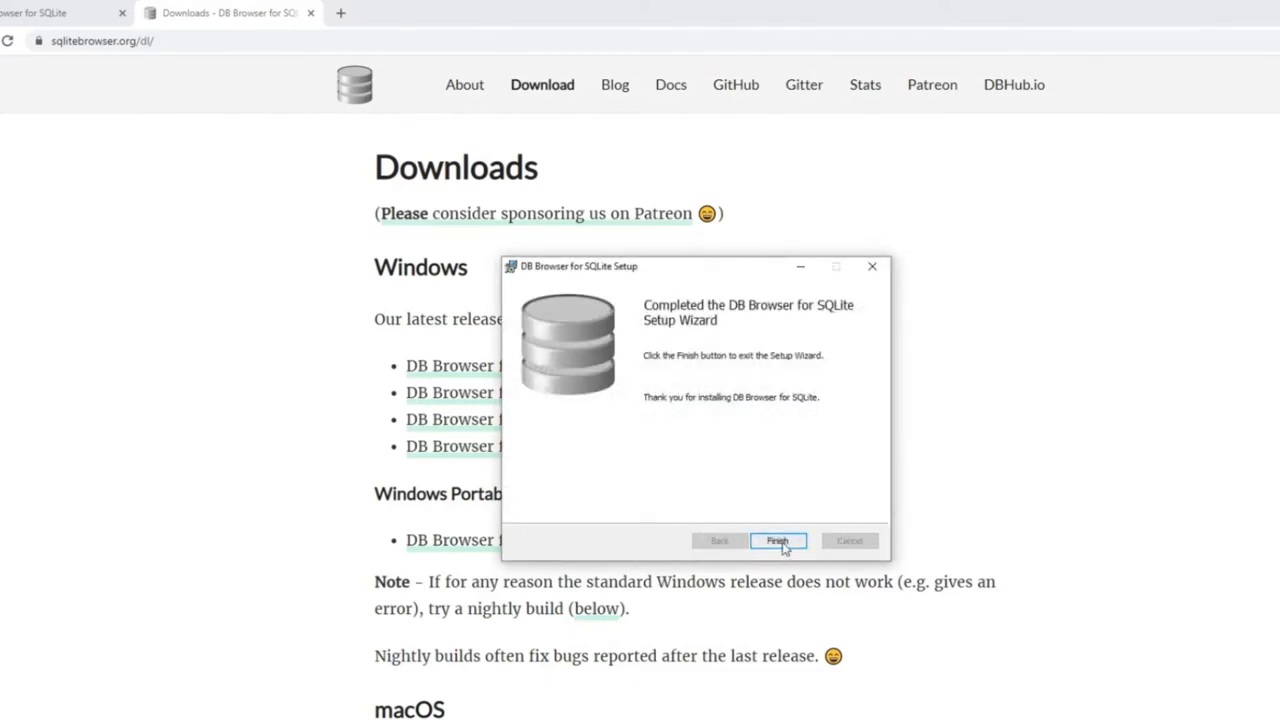
pyautogui.click(782, 543)
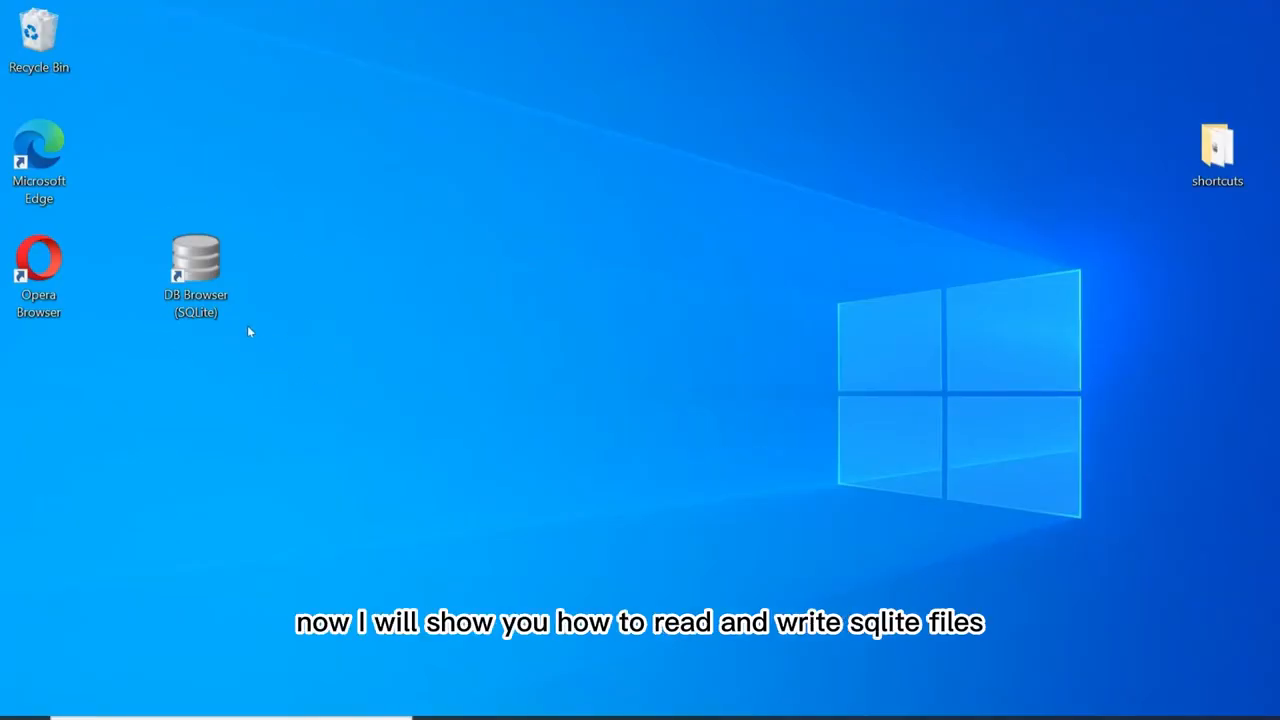
# Launch DB Browser for SQLite from its desktop shortcut.
pyautogui.click(207, 276)
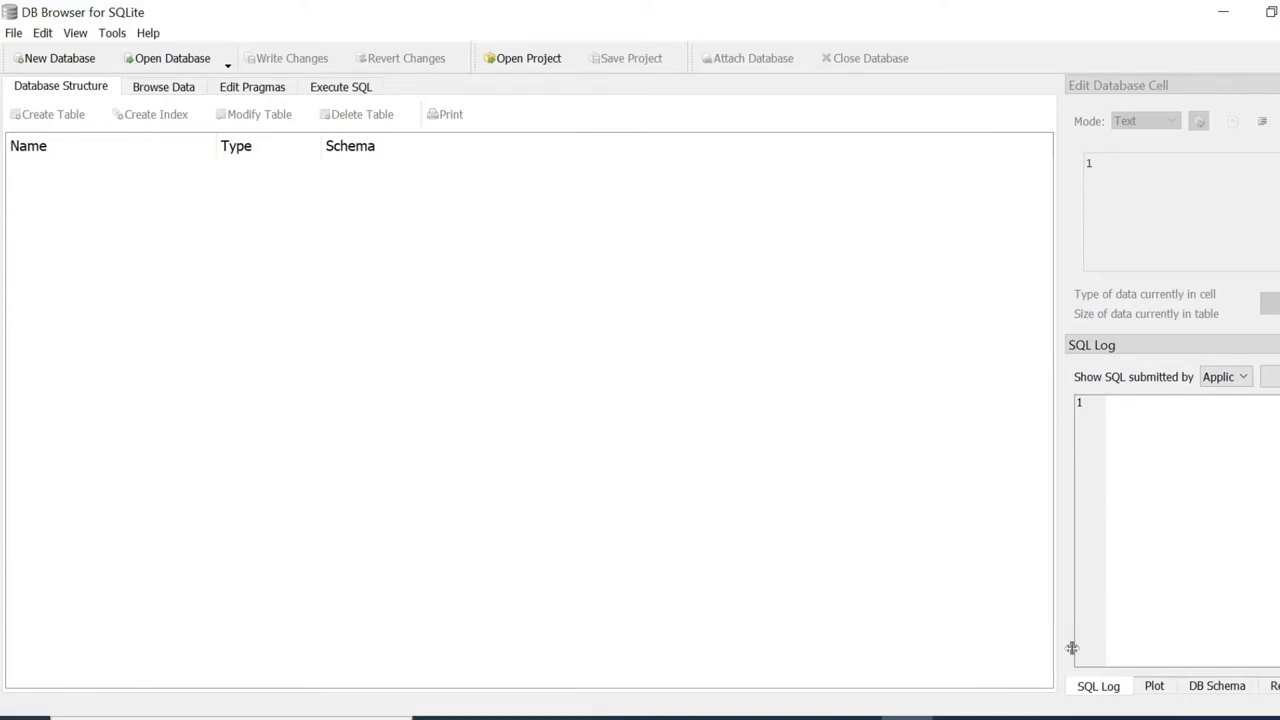
# Hide the SQL Log, Plot, DB Schema, Edit Database Cell and Remote panels.
pyautogui.click(75, 33)
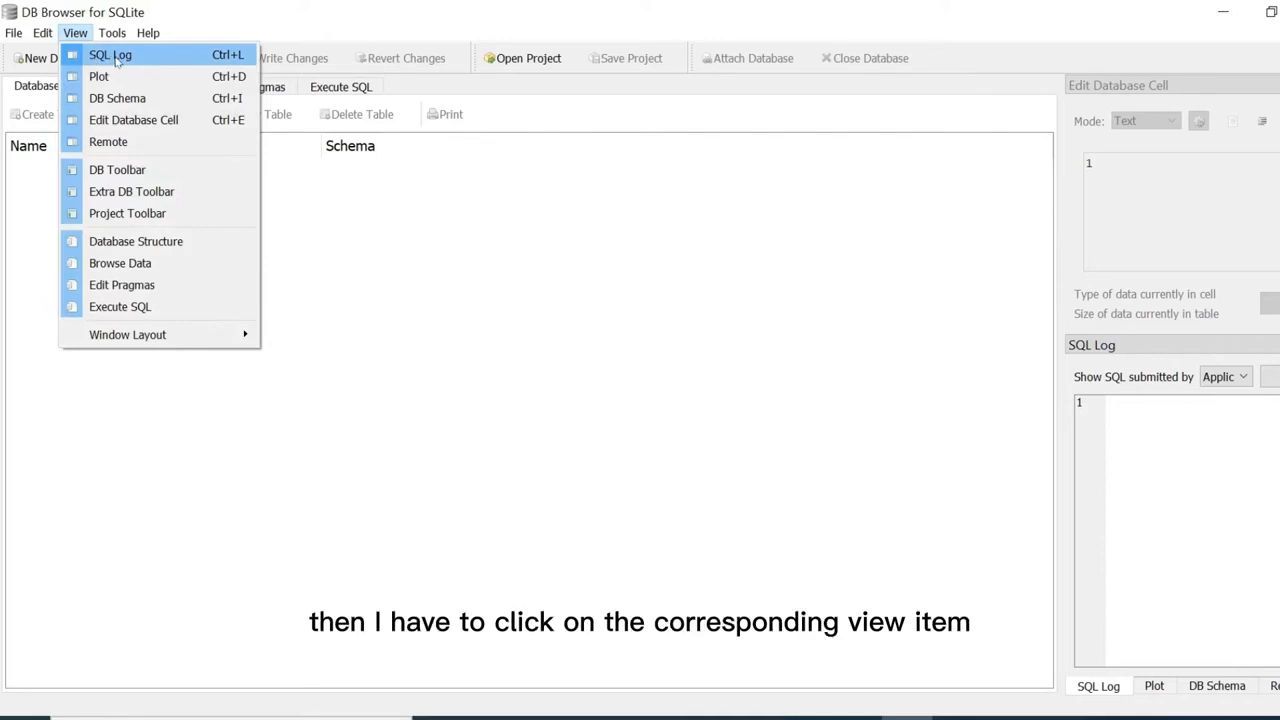
pyautogui.click(112, 56)
pyautogui.click(75, 33)
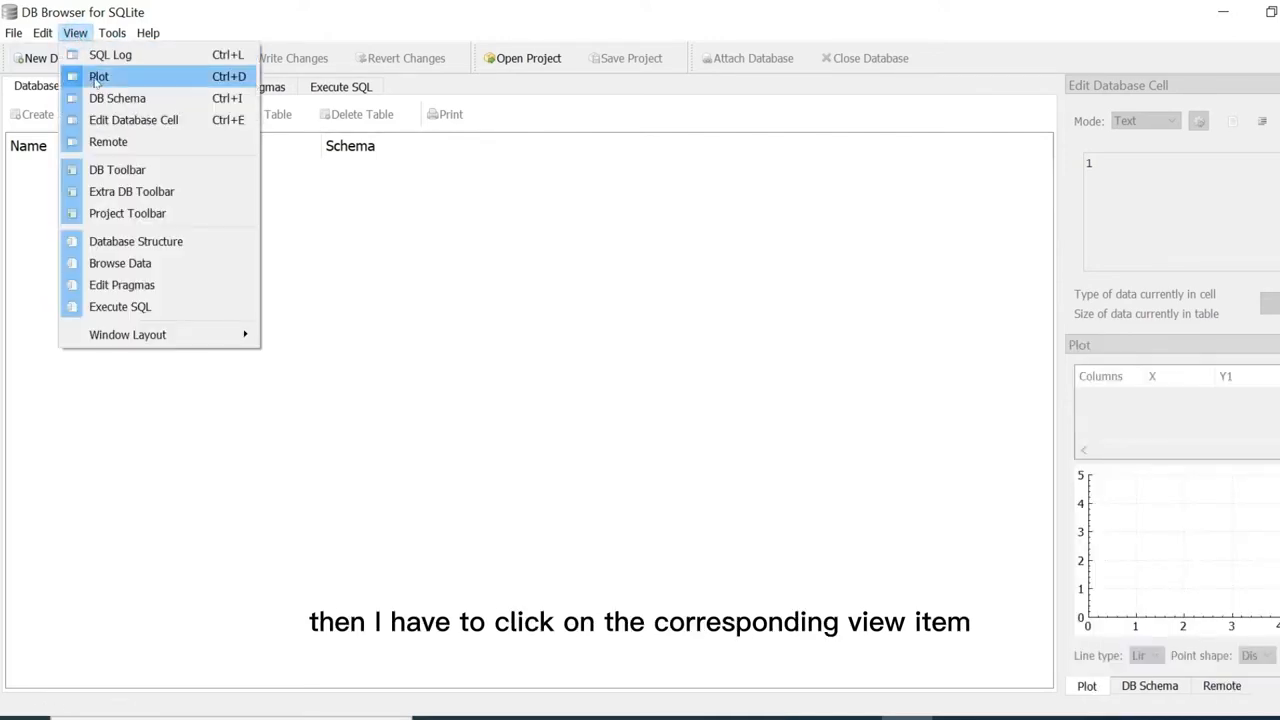
pyautogui.click(95, 76)
pyautogui.click(75, 33)
pyautogui.click(105, 97)
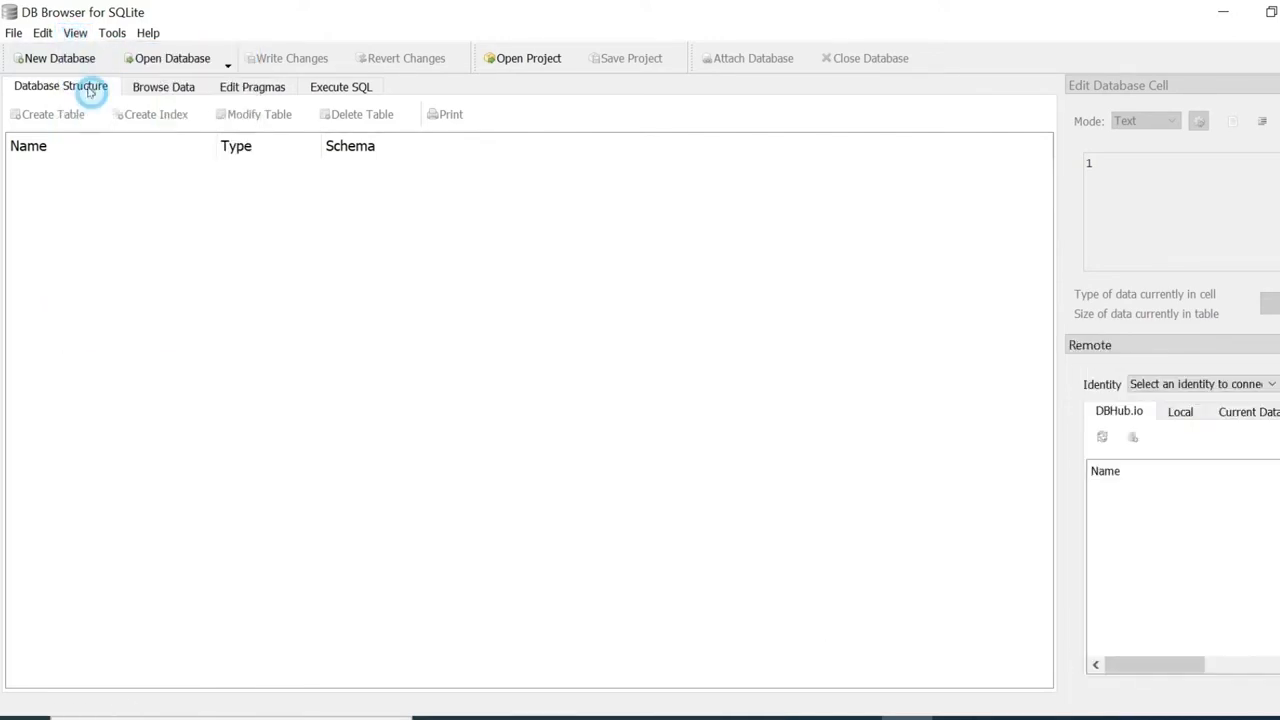
pyautogui.click(77, 34)
pyautogui.click(100, 120)
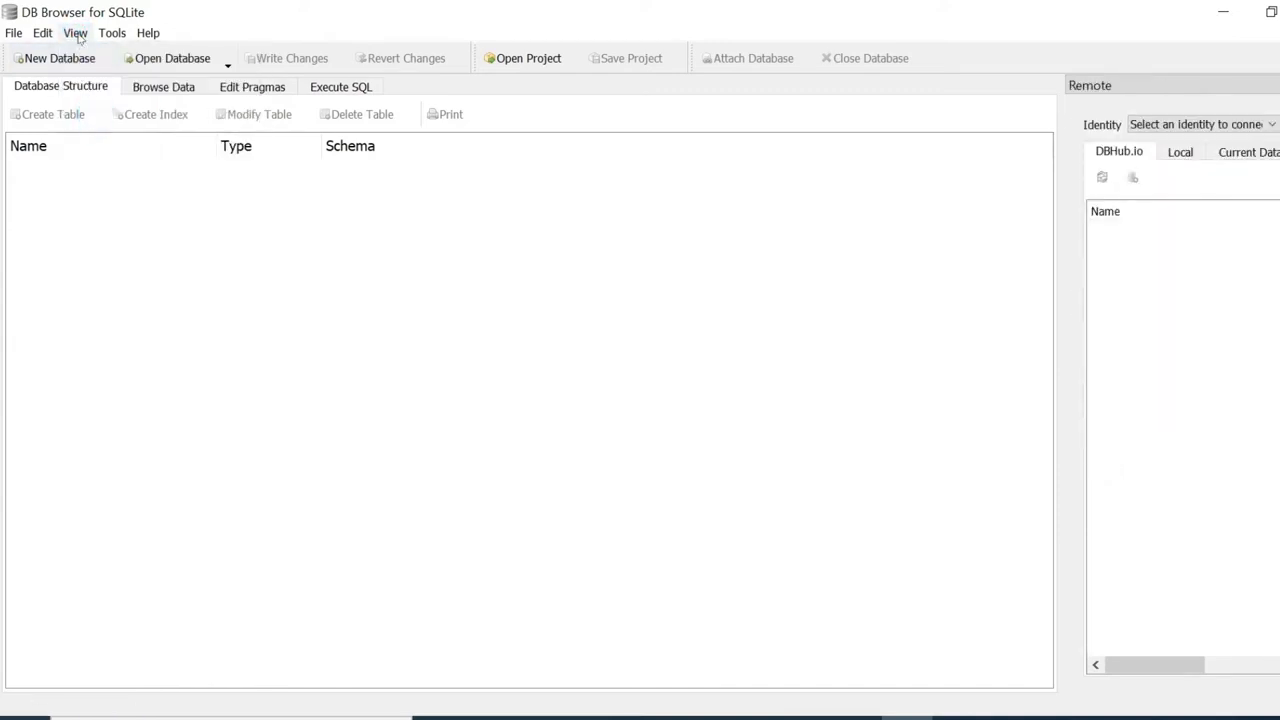
pyautogui.click(75, 33)
pyautogui.click(100, 142)
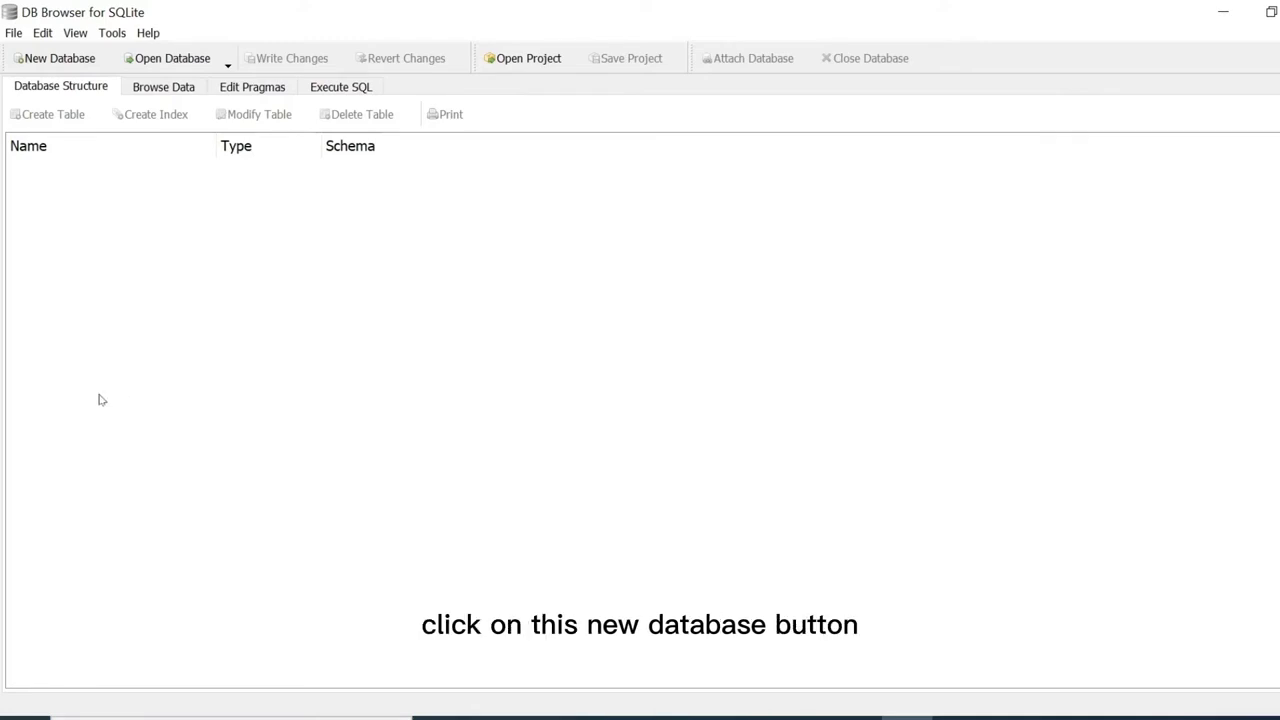
# Save a new empty database as mystoredb.db in the Desktop folder.
pyautogui.click(72, 66)
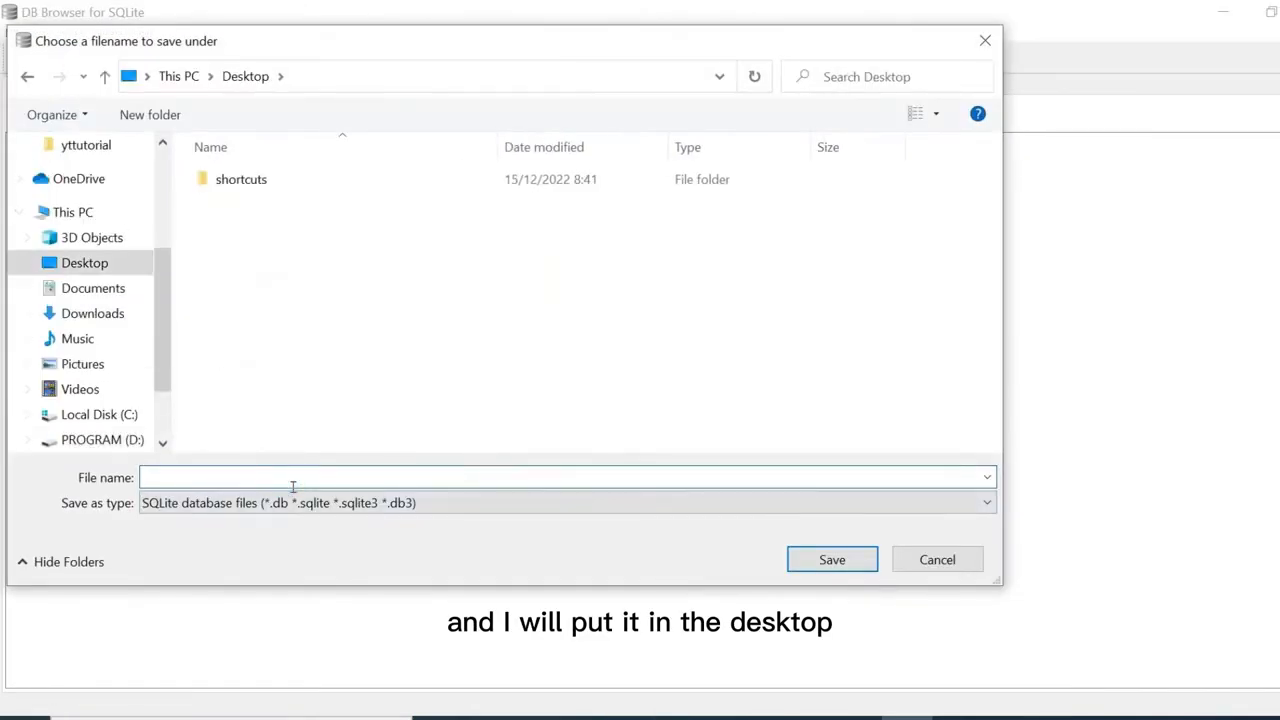
pyautogui.write('mystoredb')
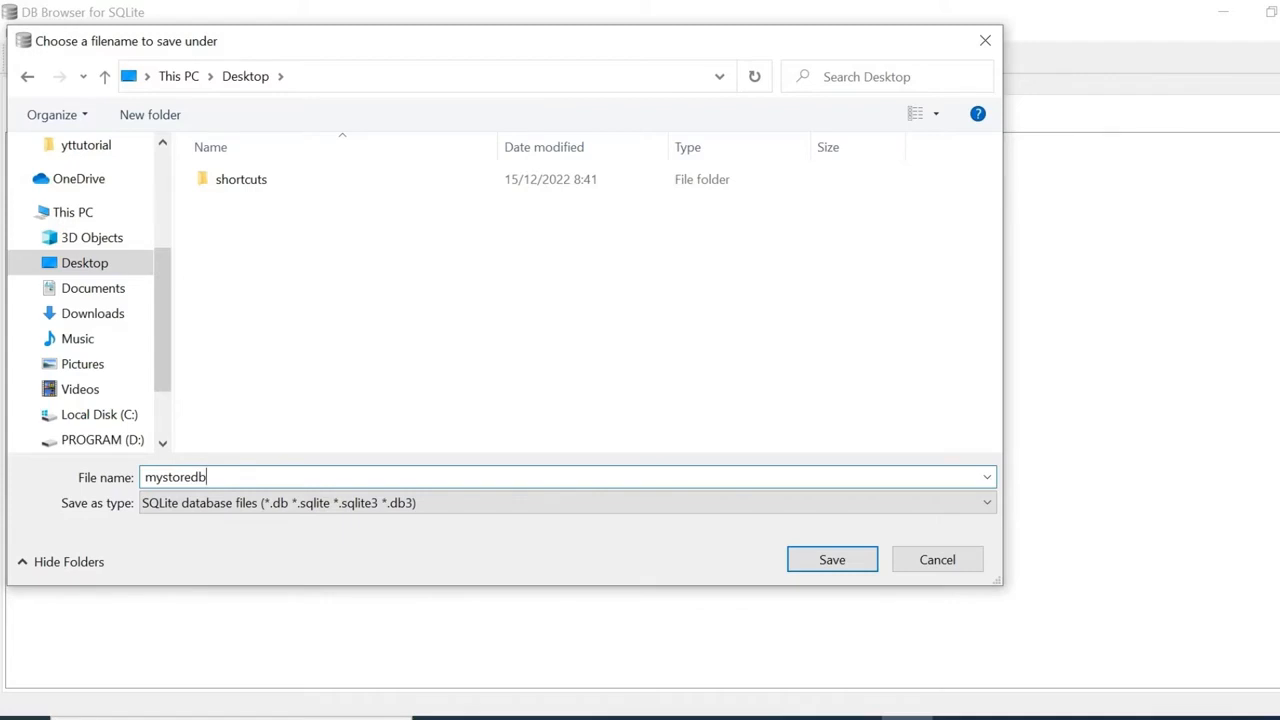
pyautogui.click(832, 560)
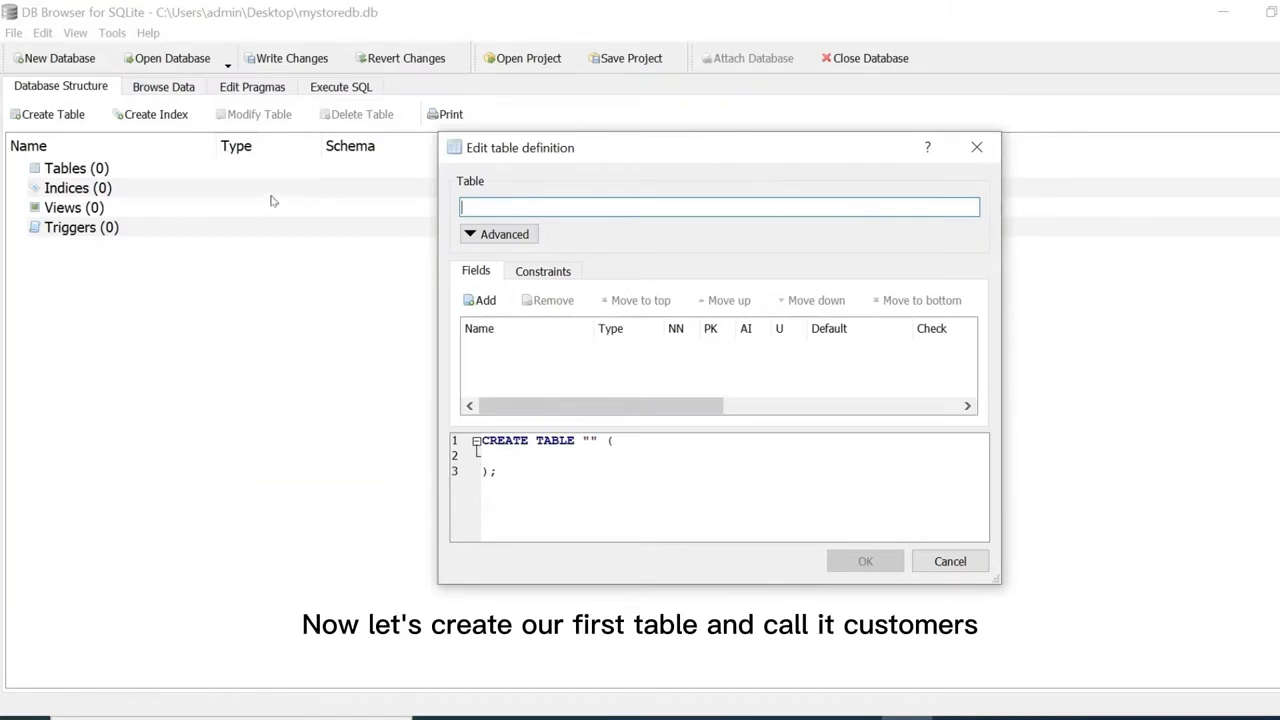
# Name the table customers and add id as a NOT NULL, primary key, autoincrement field.
pyautogui.click(489, 209)
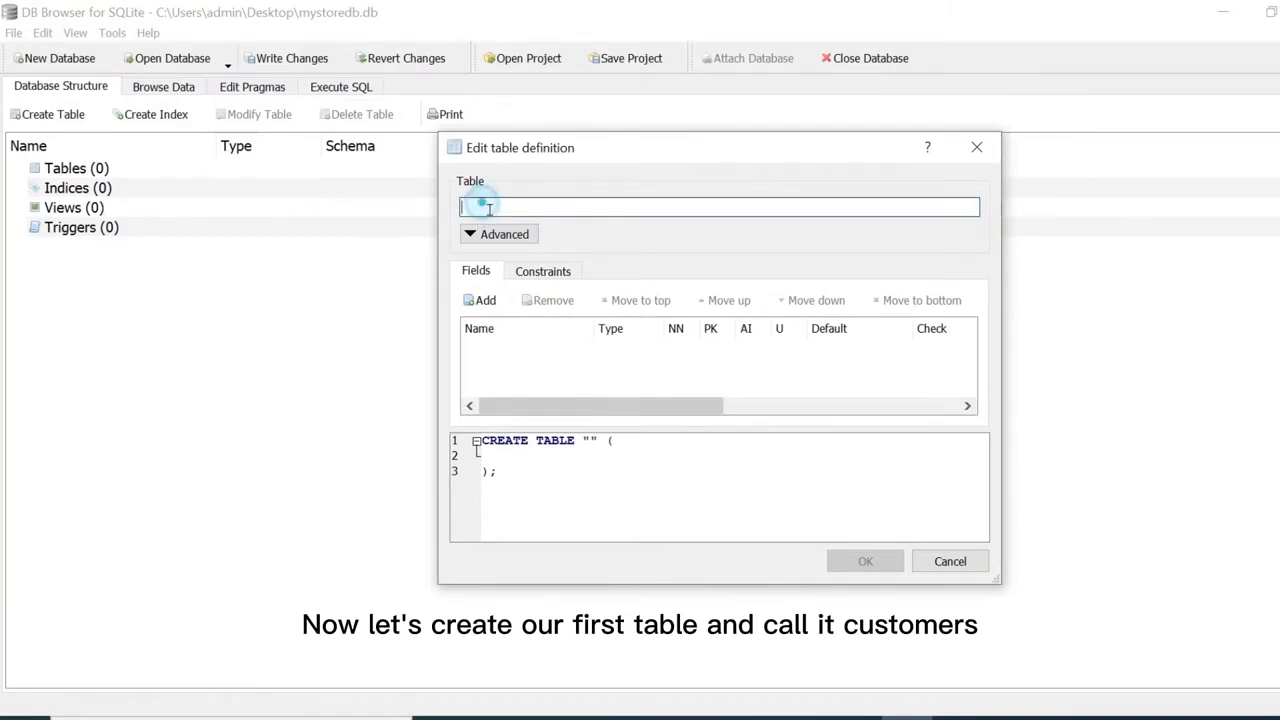
pyautogui.write('cus')
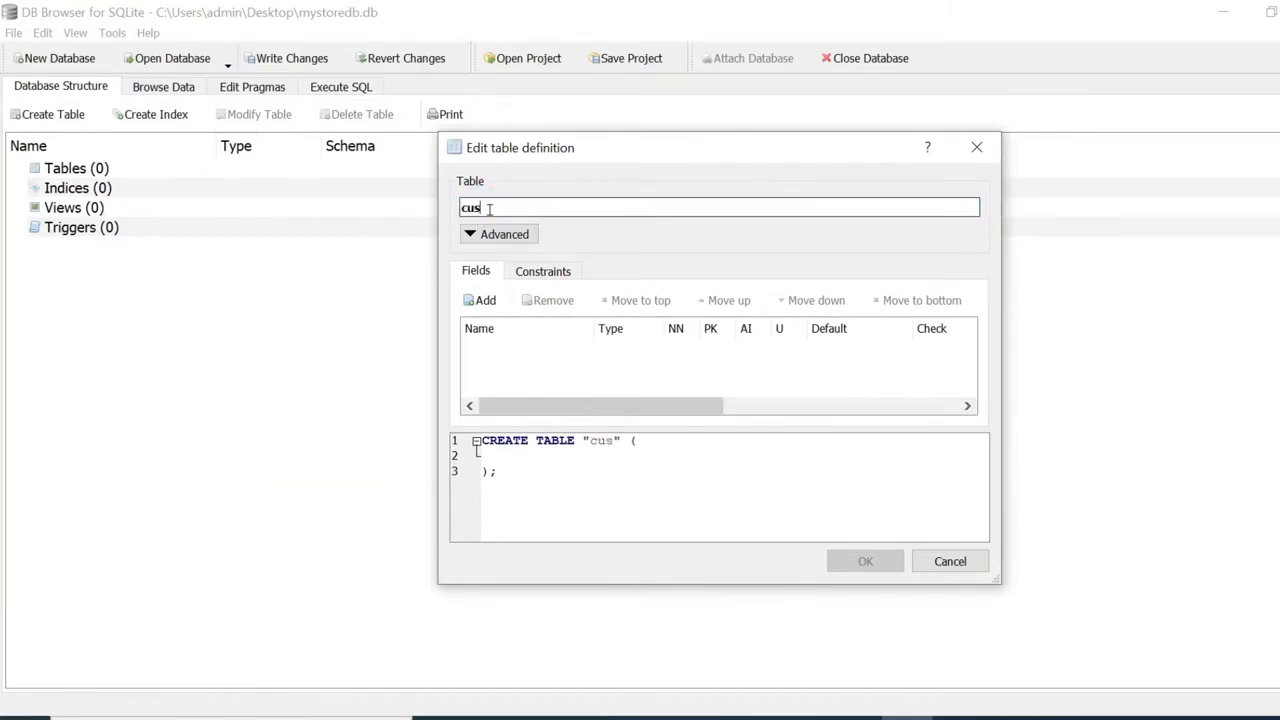
pyautogui.write('t')
pyautogui.write('omers')
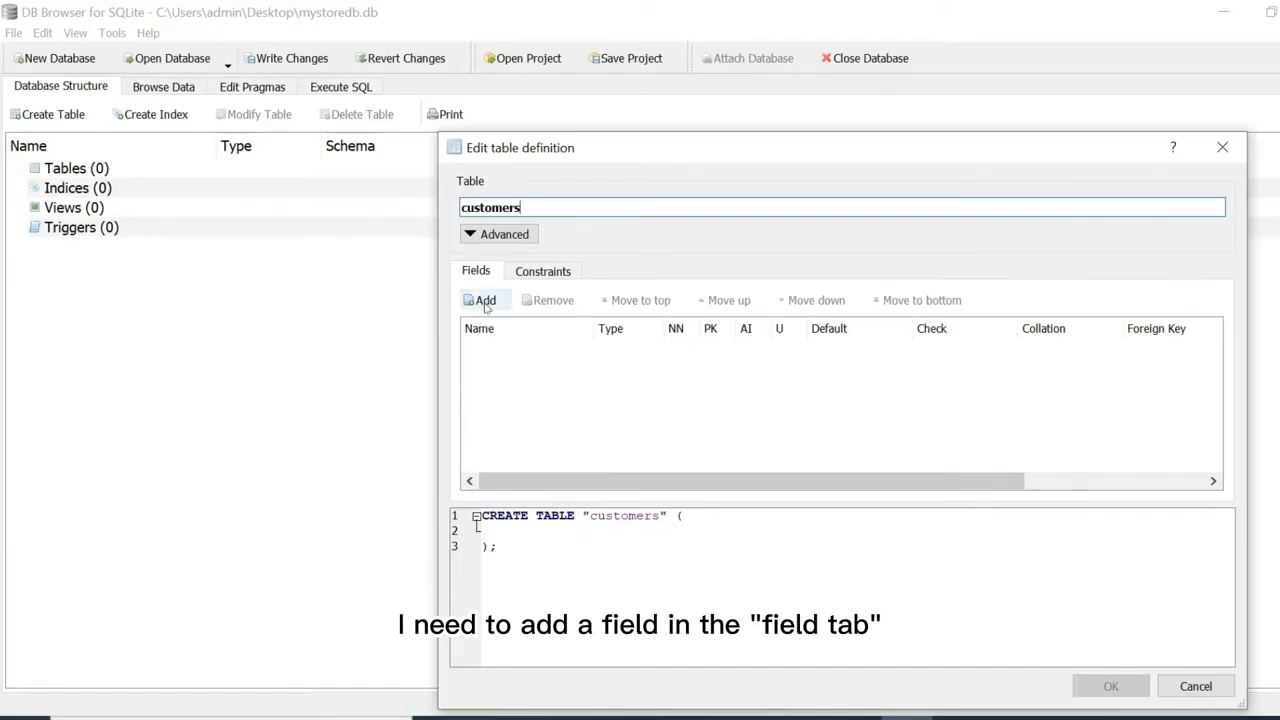
pyautogui.click(485, 302)
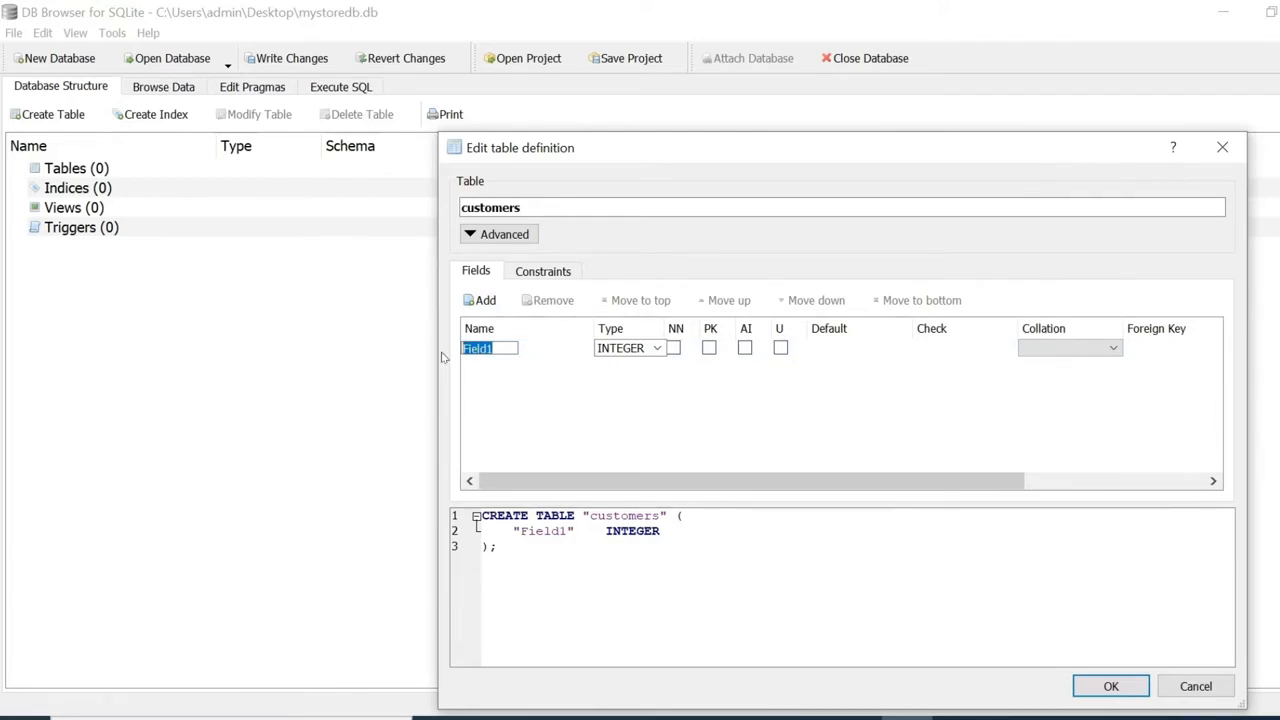
pyautogui.write('id')
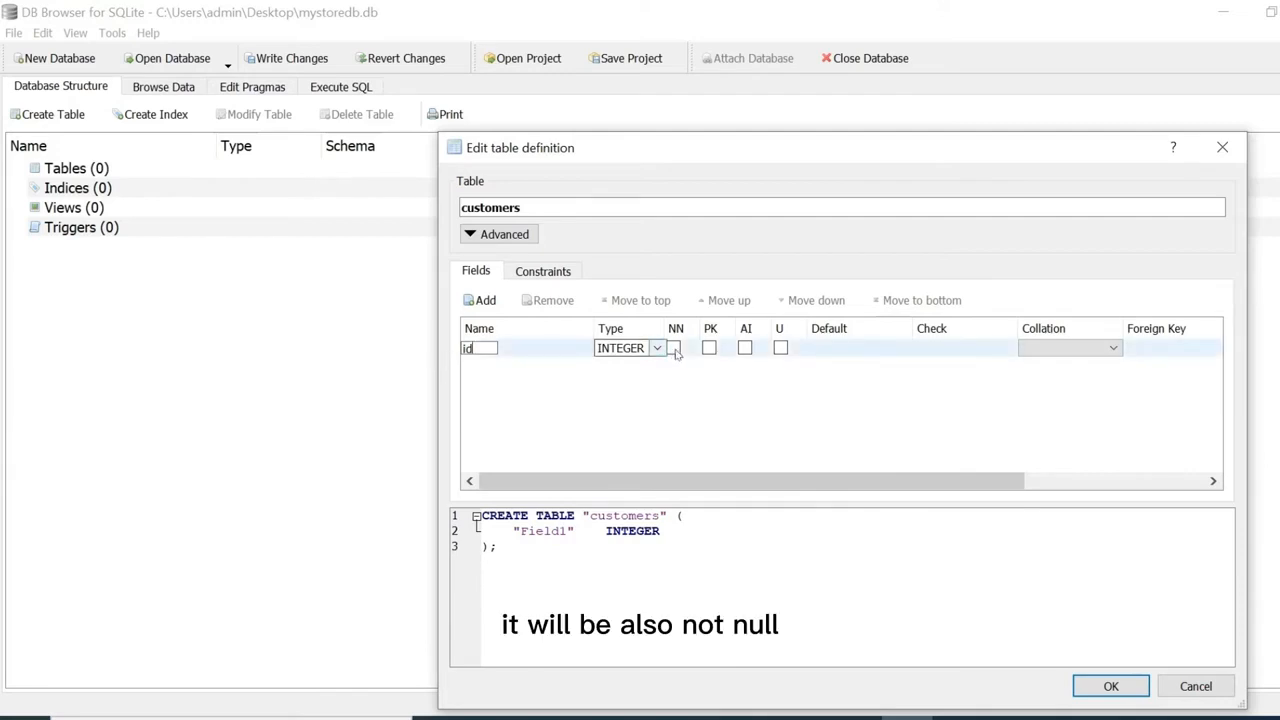
pyautogui.click(674, 348)
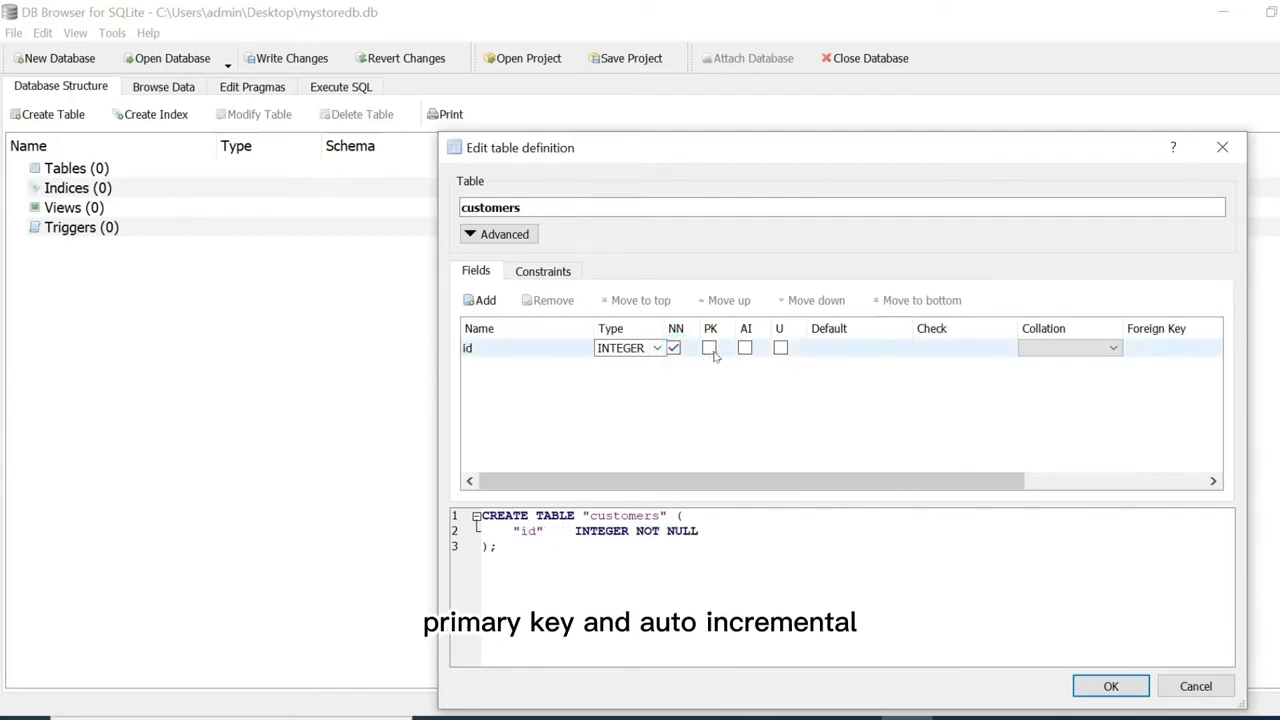
pyautogui.click(709, 348)
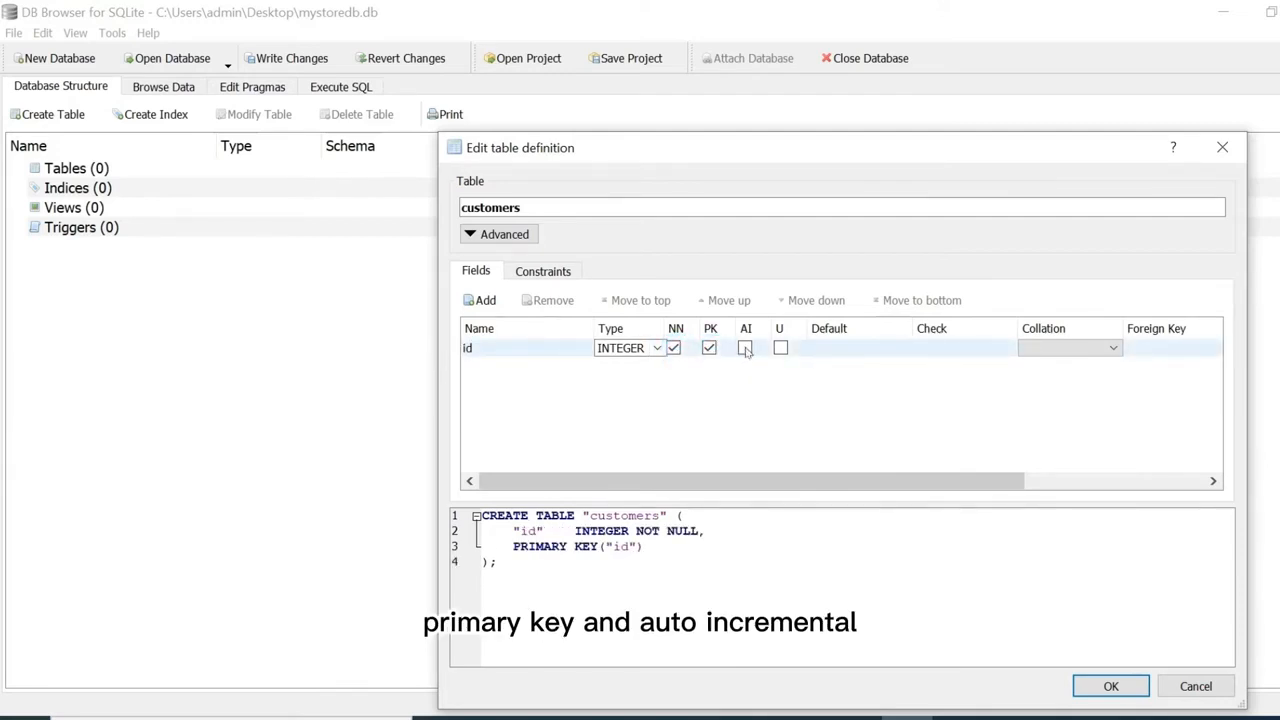
pyautogui.click(745, 348)
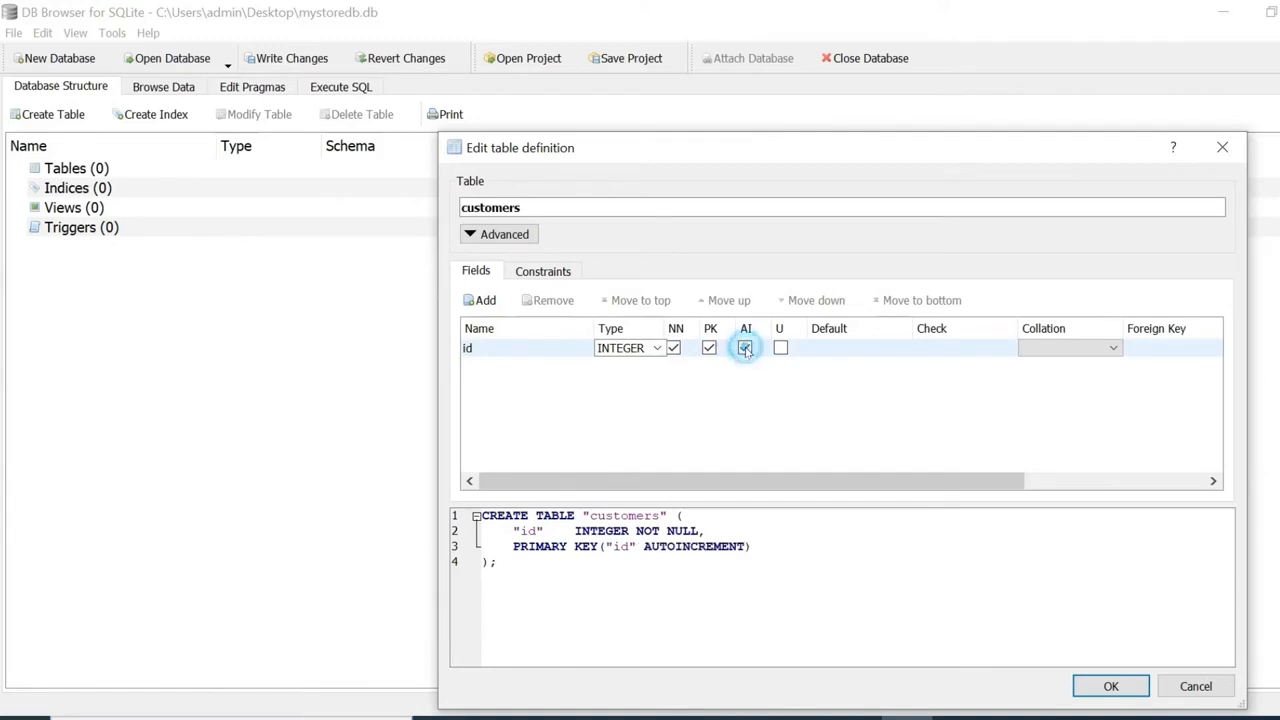
# Add a name field of type VARCHAR(100), NOT NULL.
pyautogui.click(484, 302)
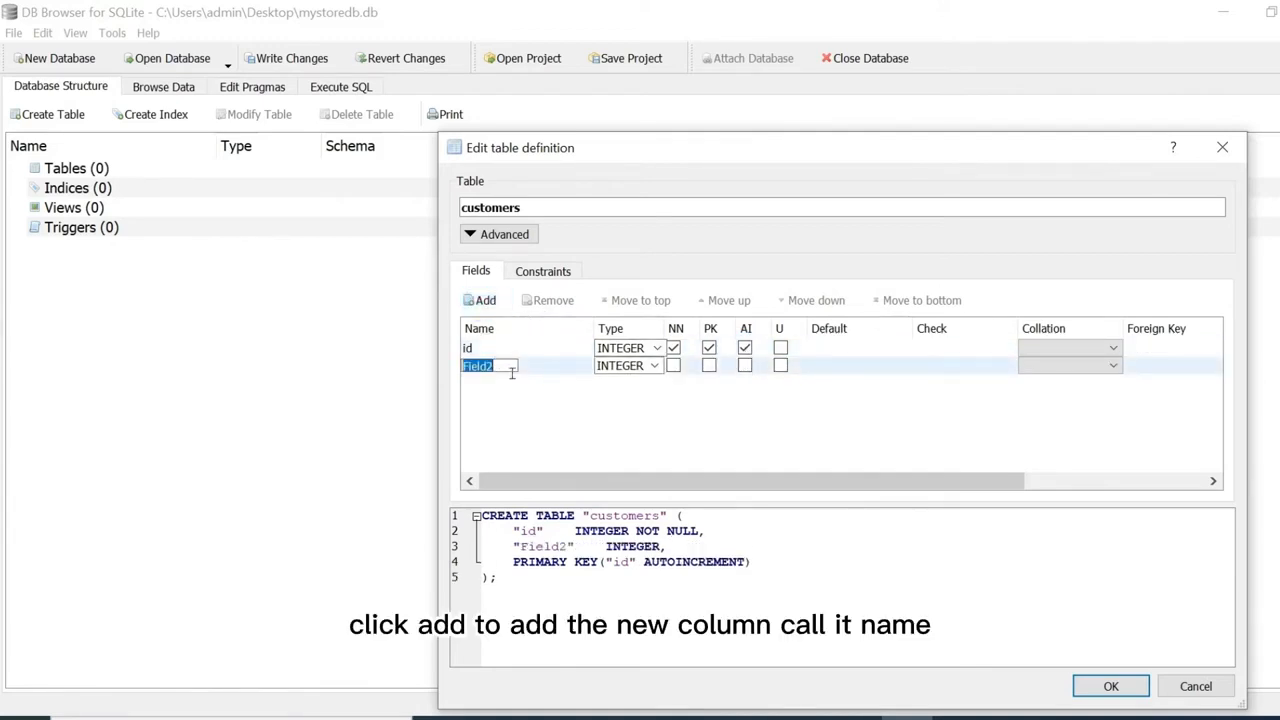
pyautogui.write('n')
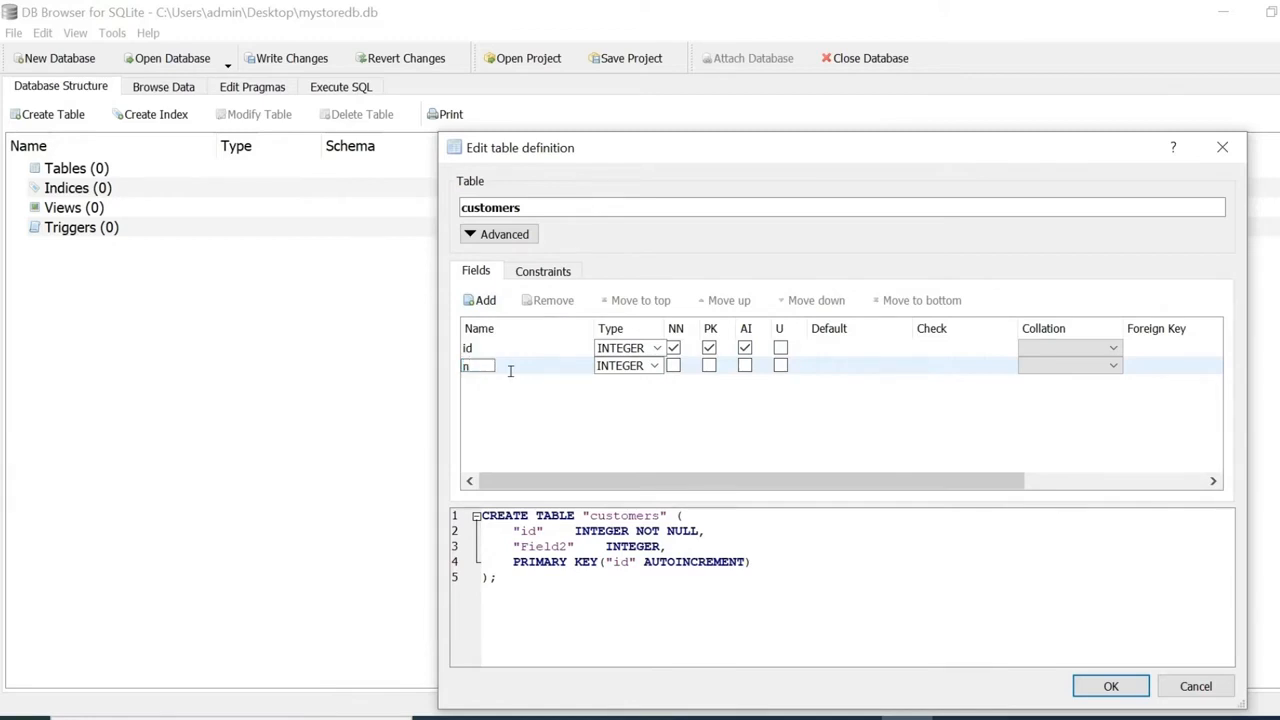
pyautogui.write('ame')
pyautogui.click(652, 366)
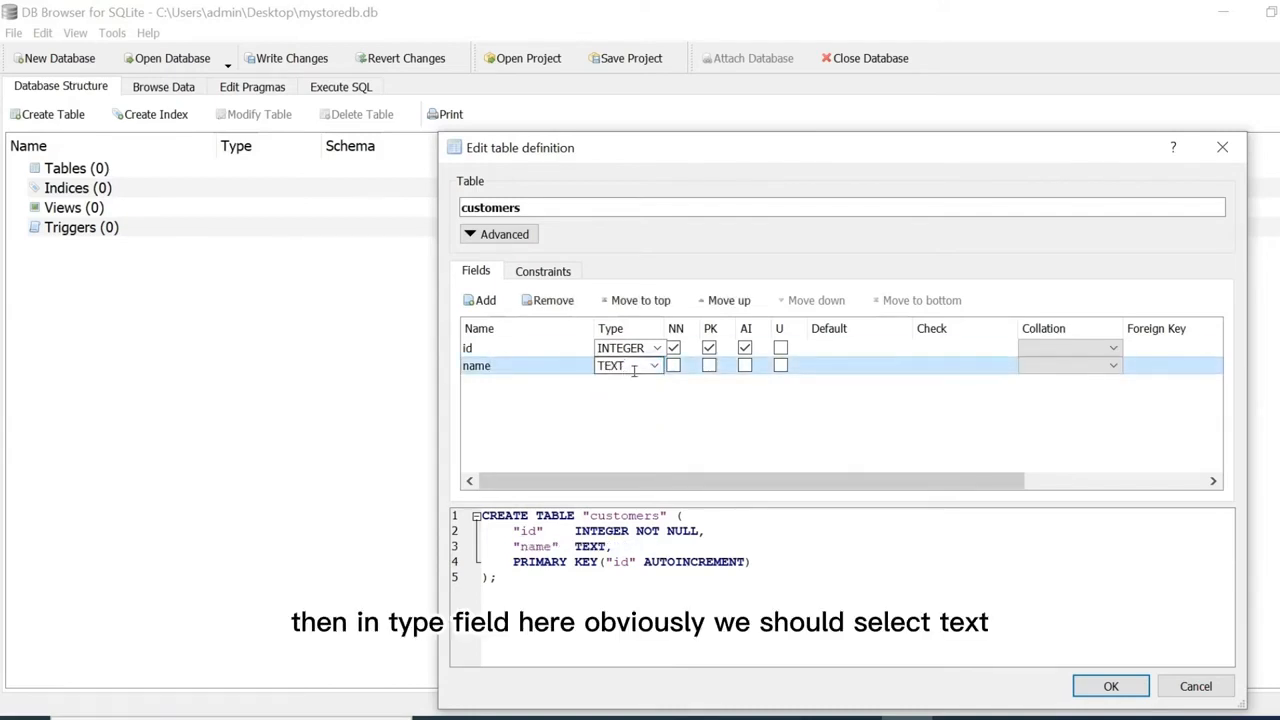
pyautogui.doubleClick(608, 370)
pyautogui.write('VAR')
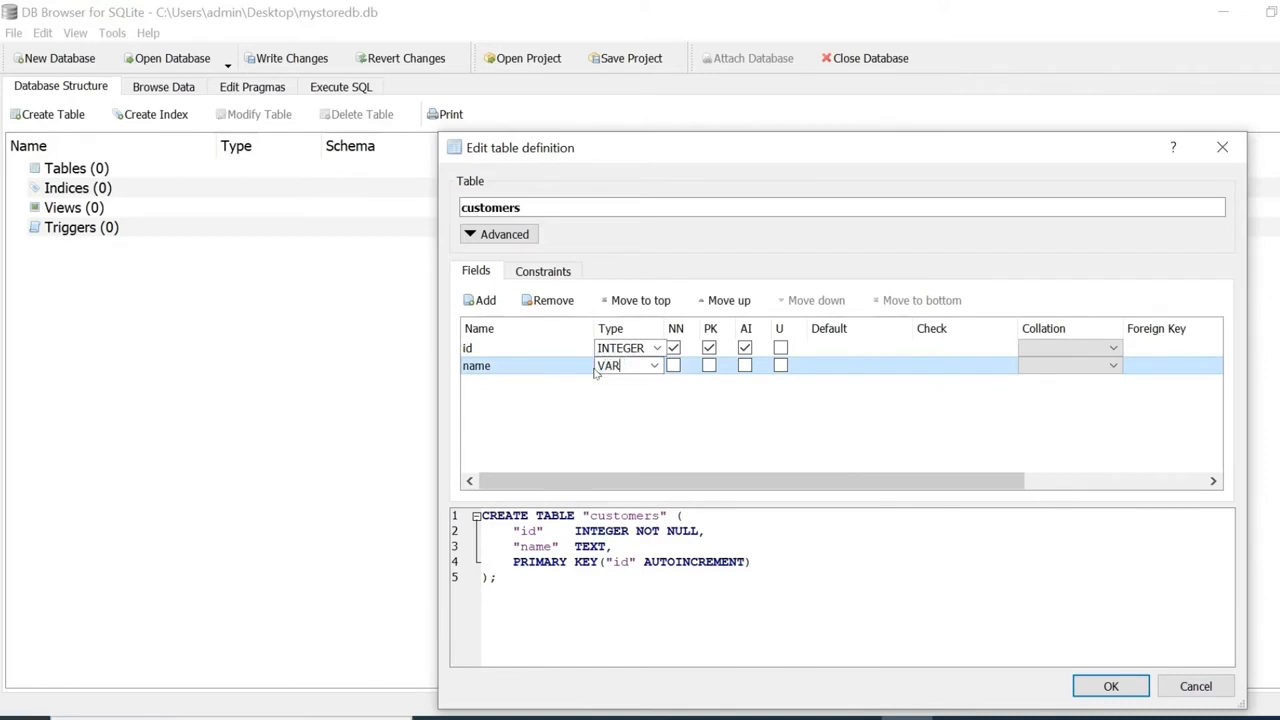
pyautogui.write('CHAR')
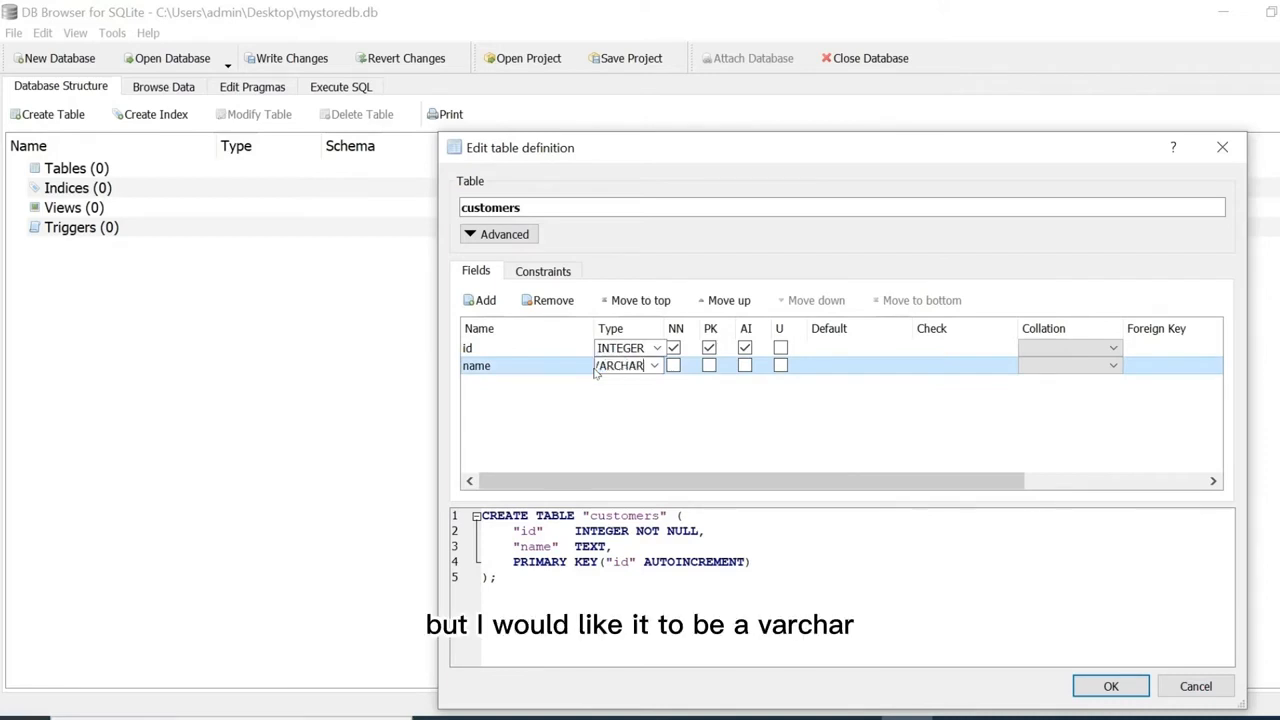
pyautogui.write('(')
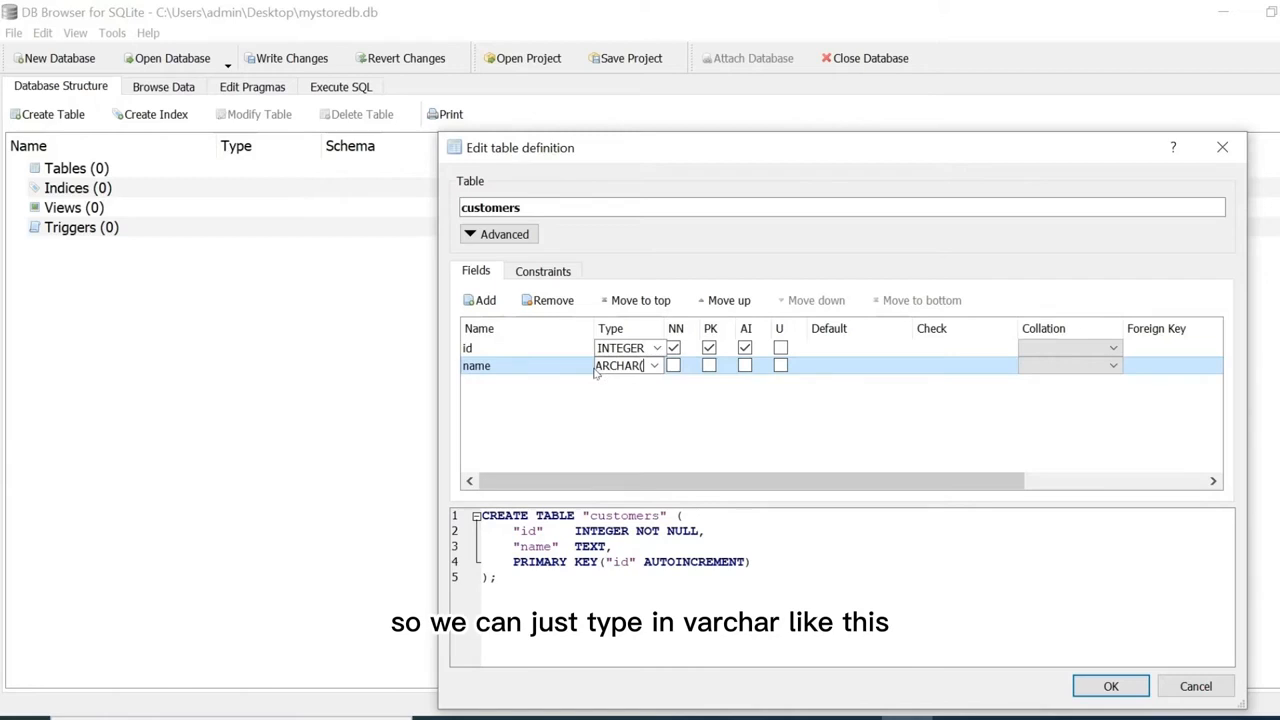
pyautogui.write('100')
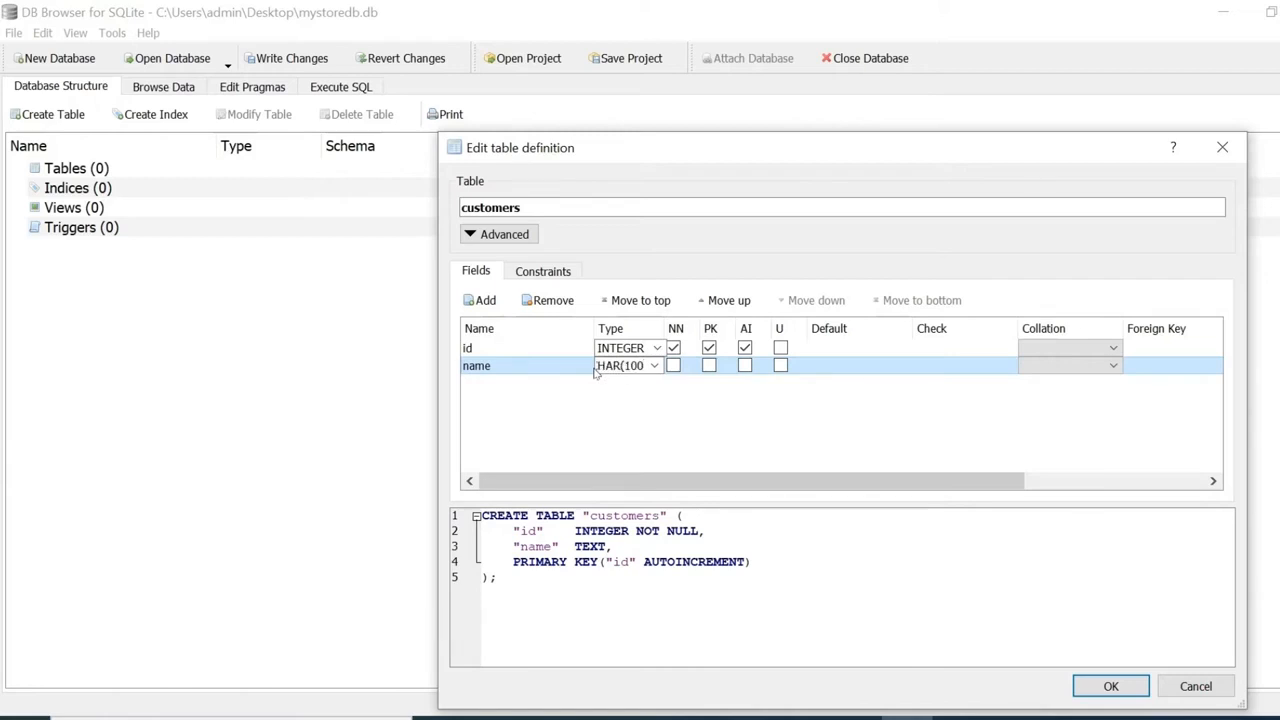
pyautogui.write(')')
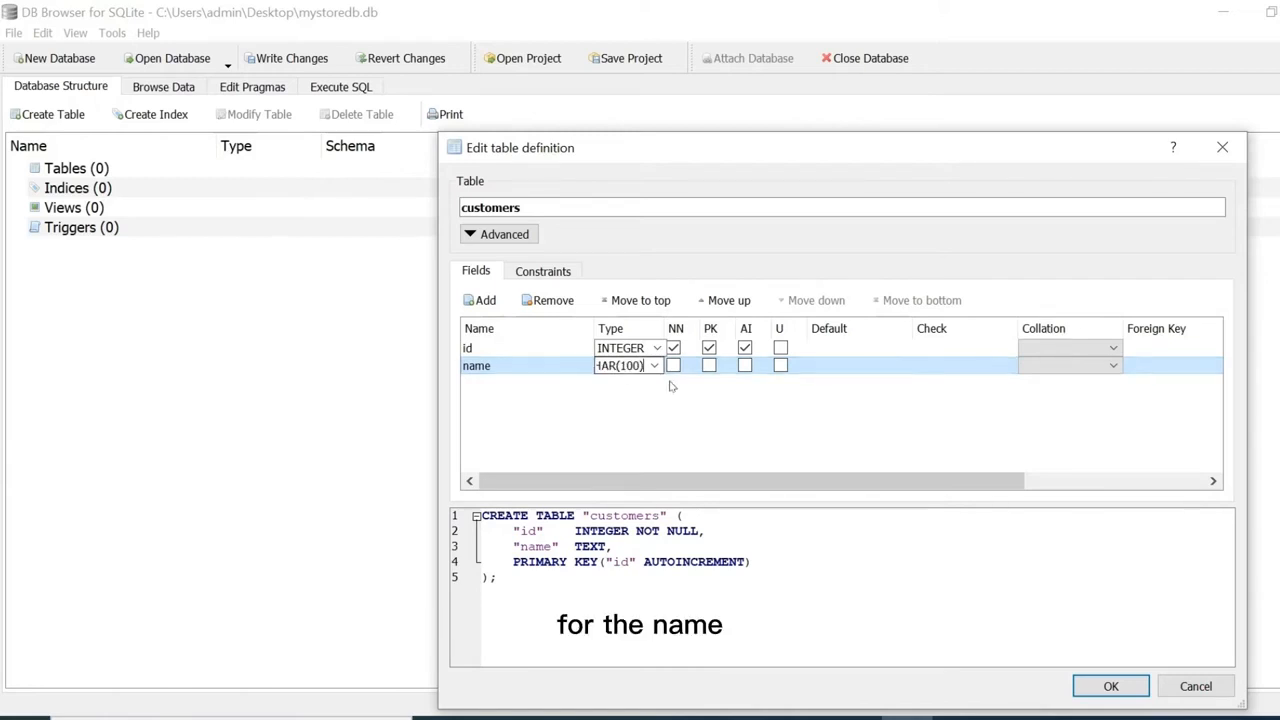
pyautogui.click(673, 365)
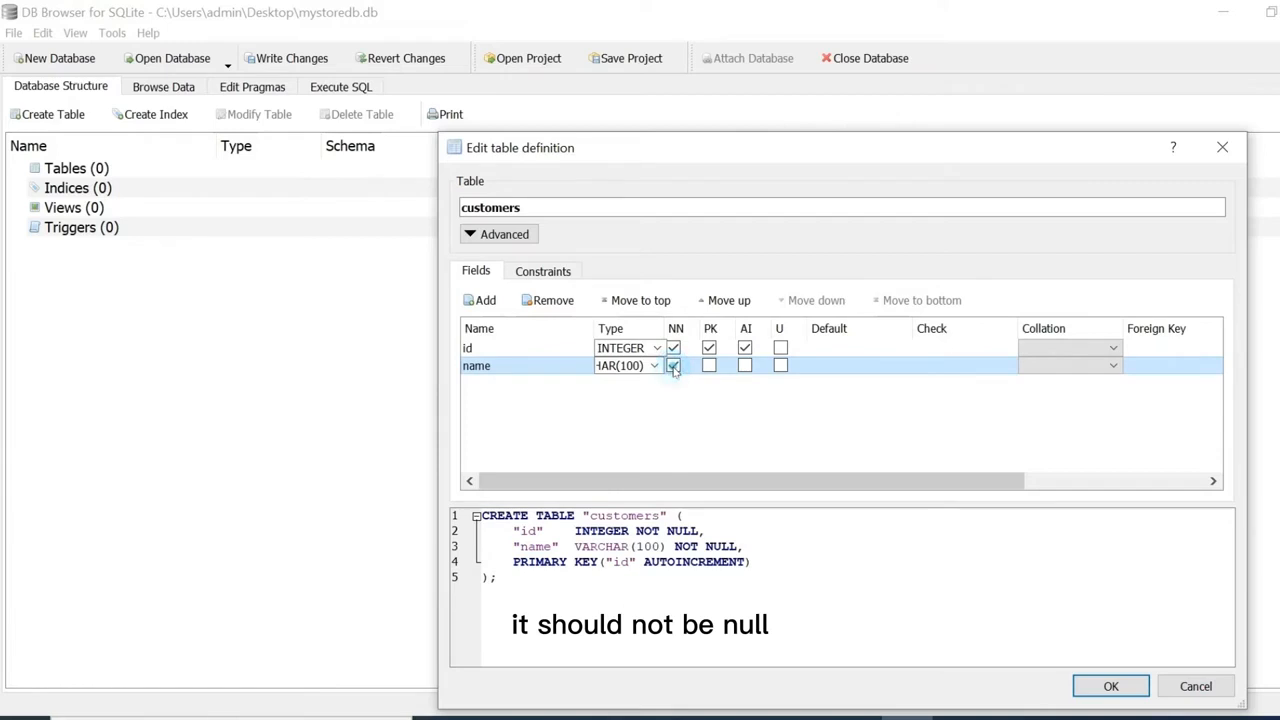
# Add a phone field of type VARCHAR(50), NOT NULL.
pyautogui.click(484, 300)
pyautogui.write('phone')
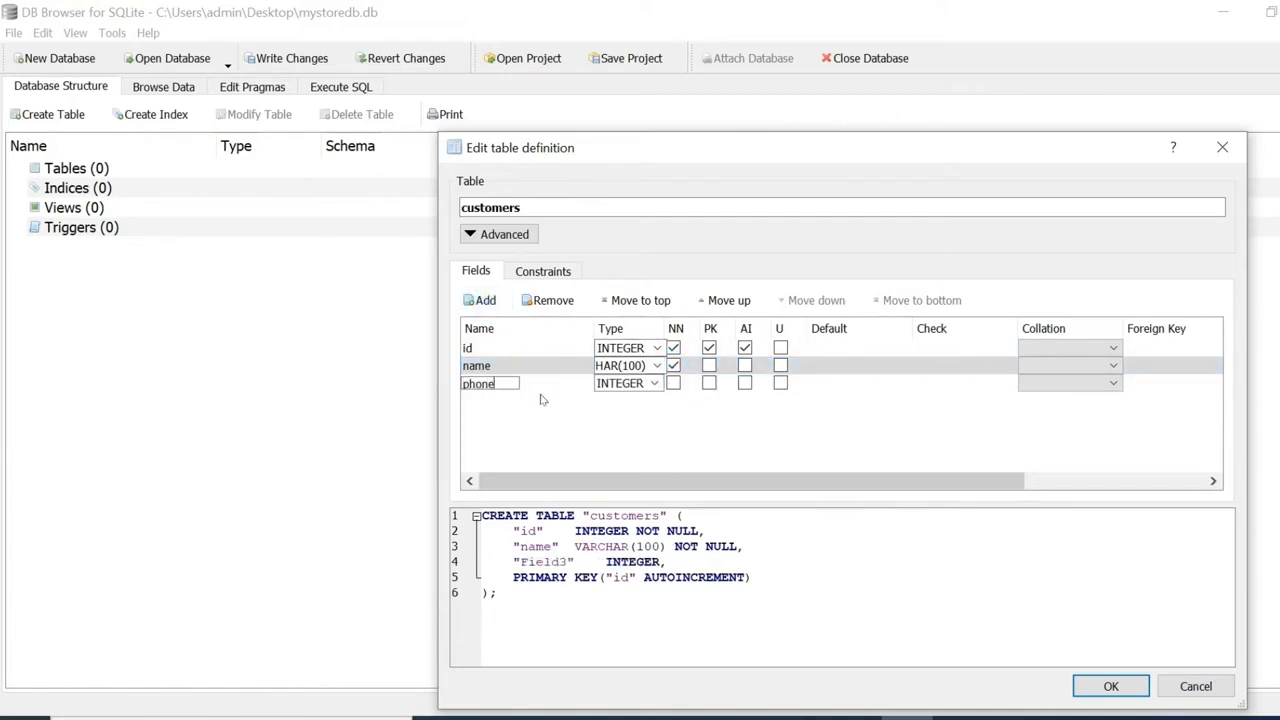
pyautogui.click(655, 385)
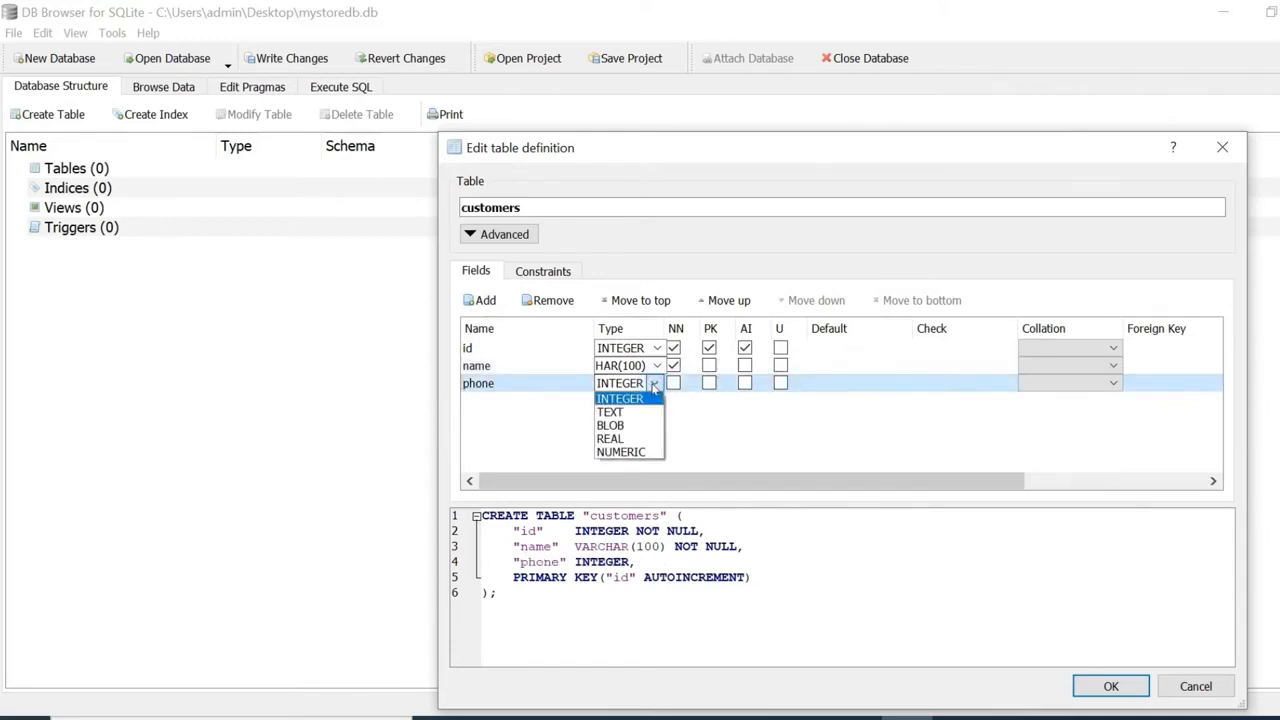
pyautogui.click(645, 395)
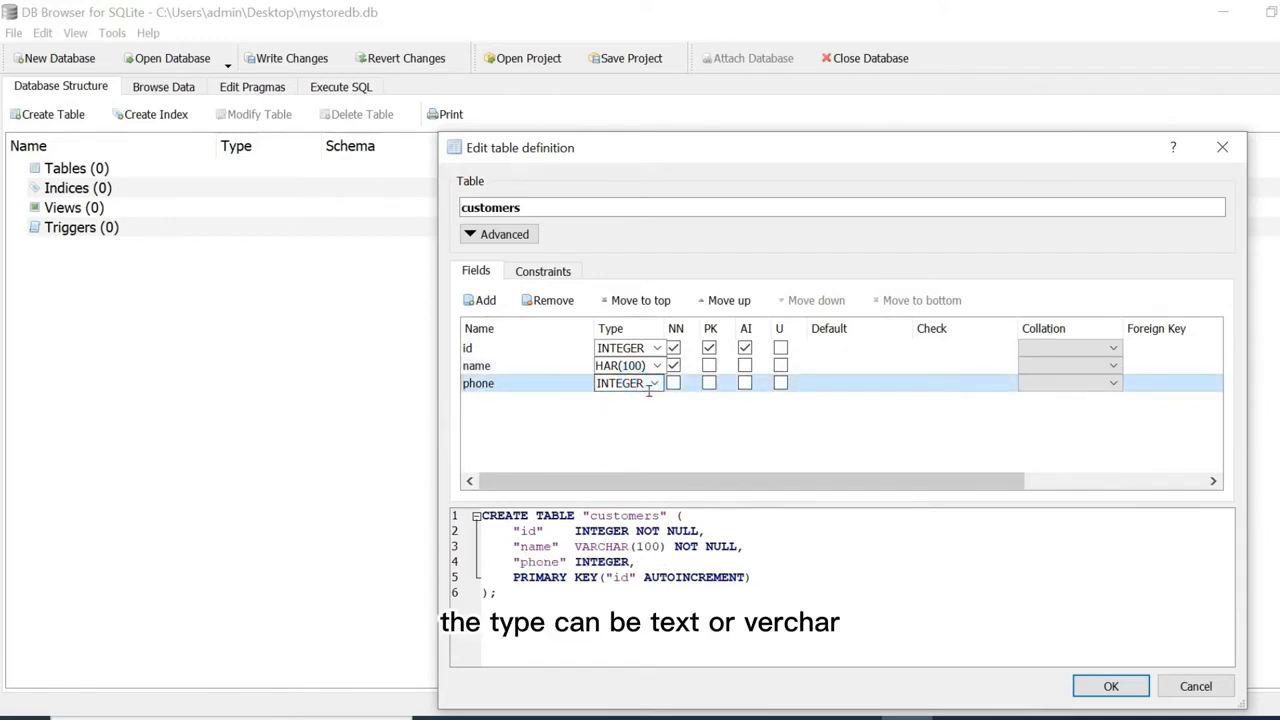
pyautogui.doubleClick(650, 390)
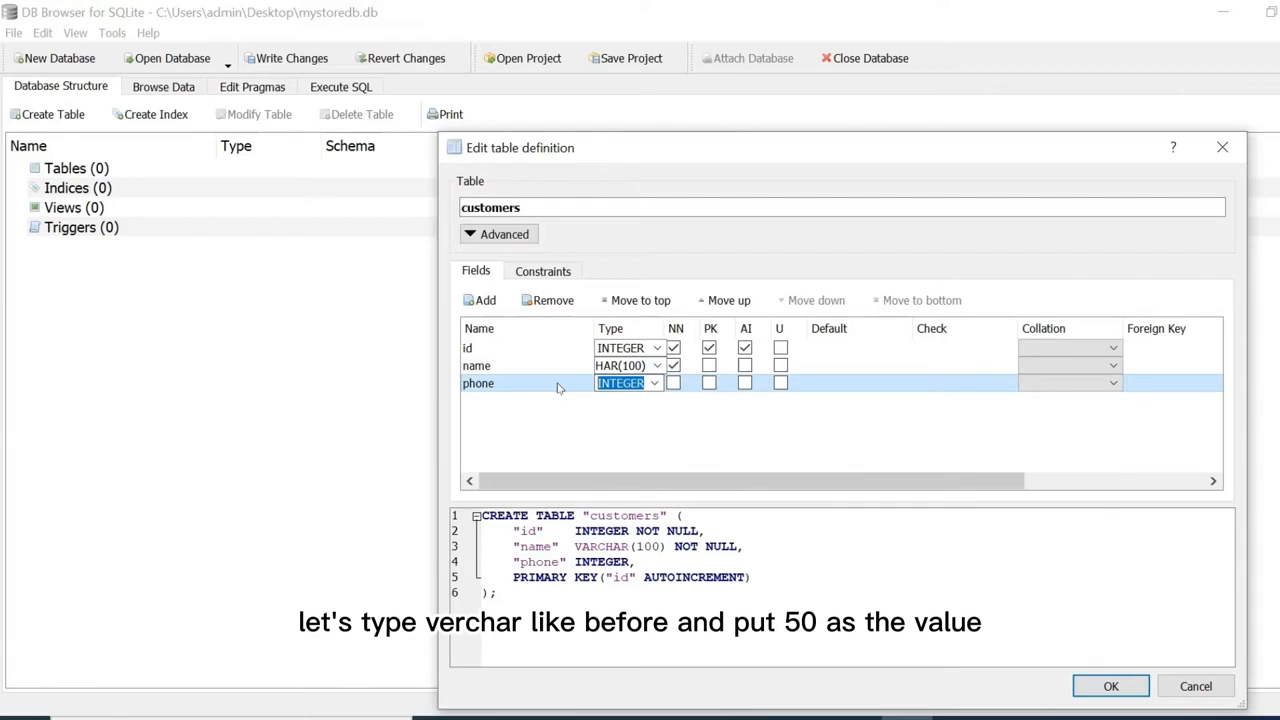
pyautogui.write('VAR')
pyautogui.write('CHAR(5')
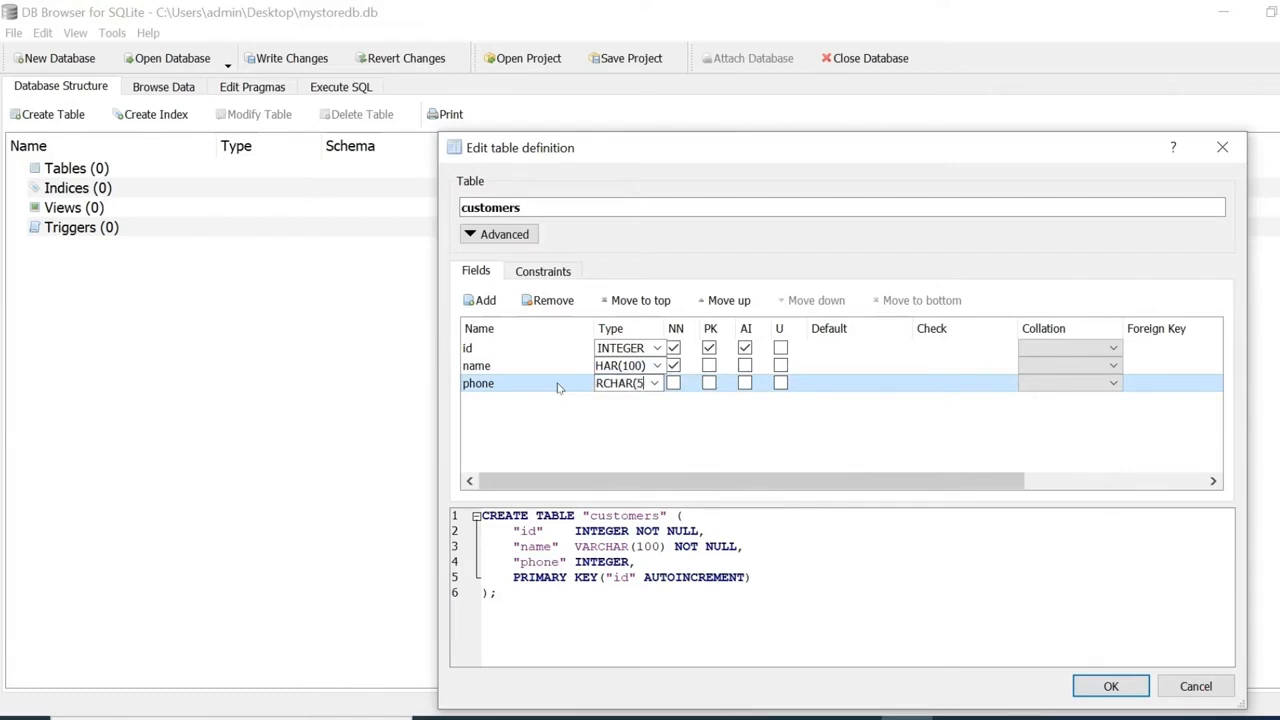
pyautogui.write('0)')
pyautogui.click(673, 383)
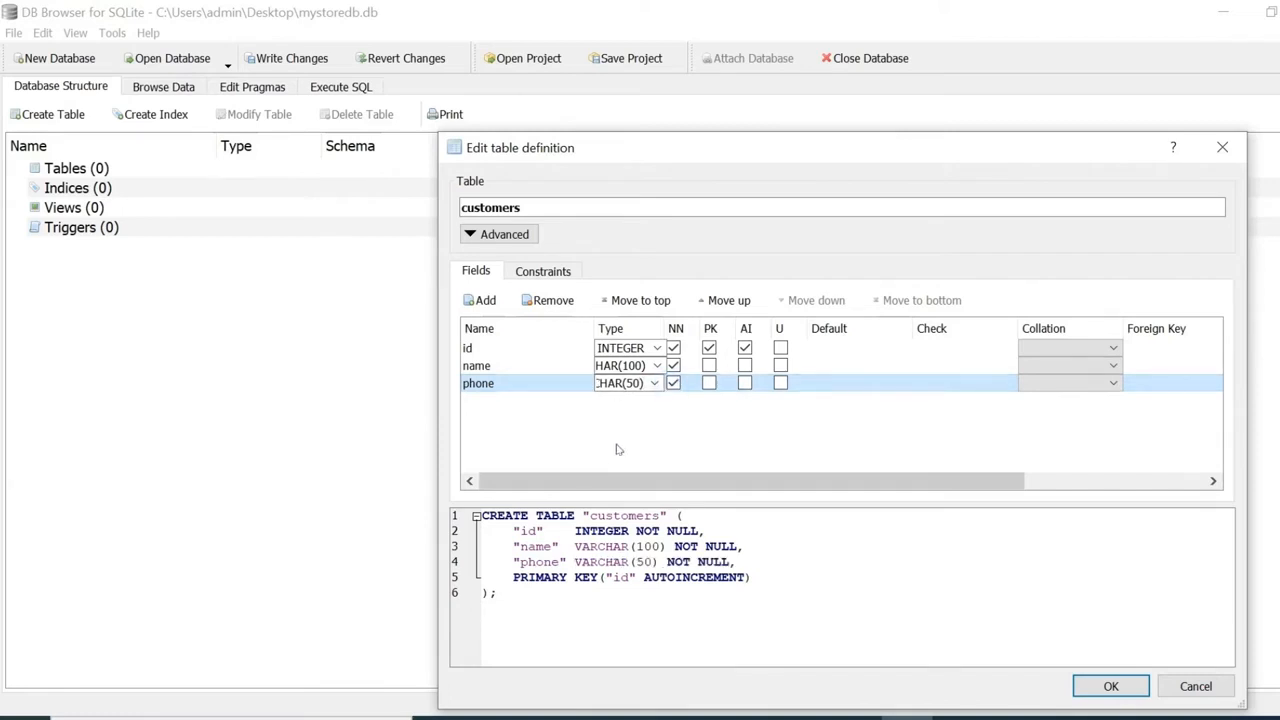
# Add an address field of type TEXT, NOT NULL.
pyautogui.click(481, 300)
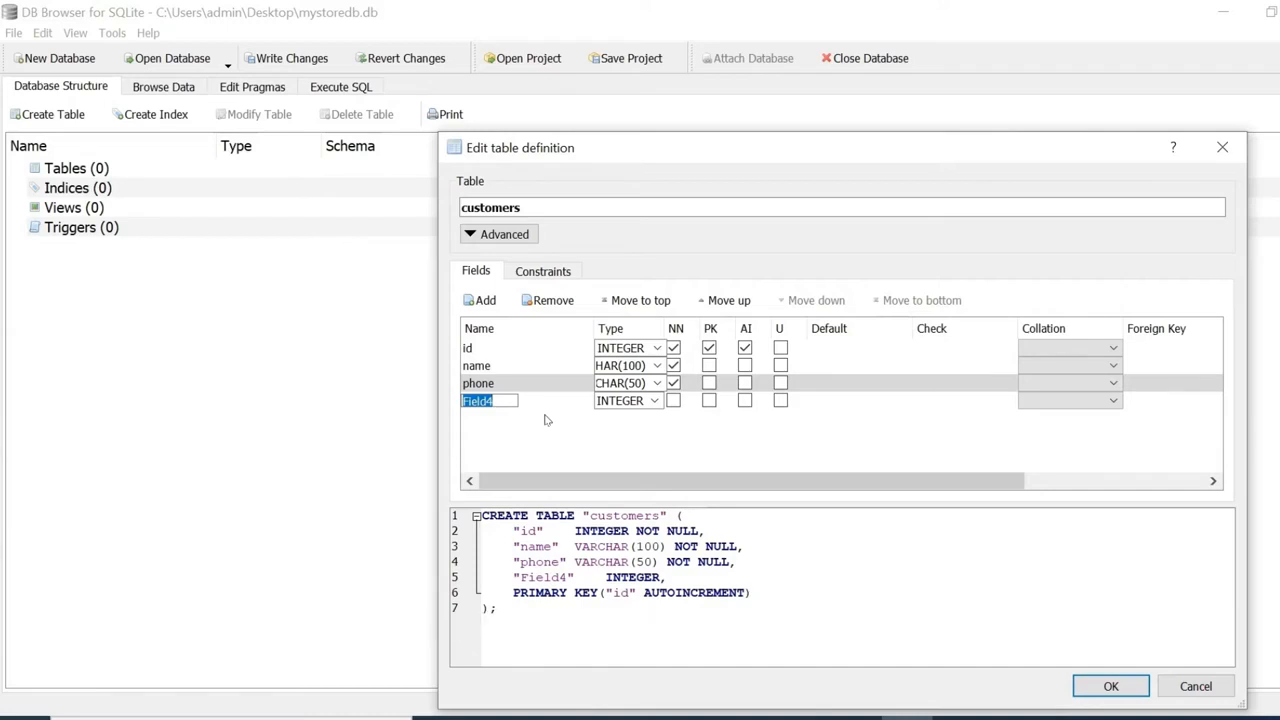
pyautogui.write('address')
pyautogui.click(654, 400)
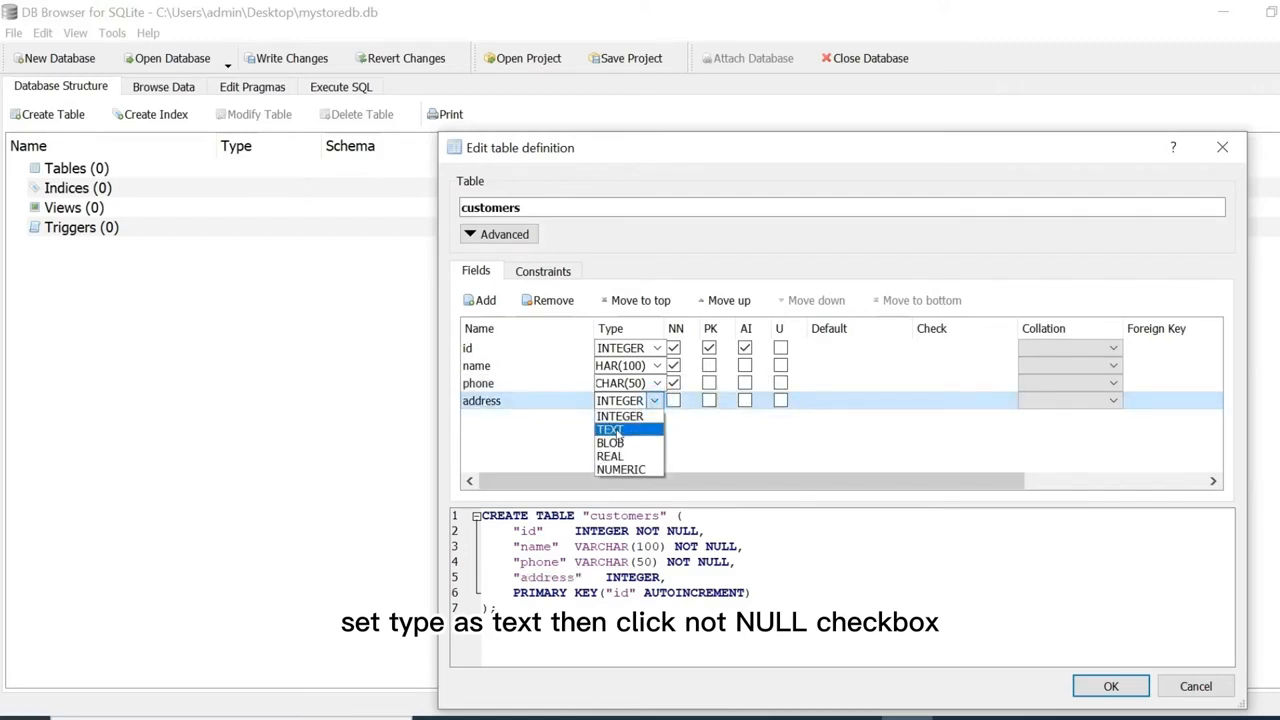
pyautogui.click(615, 430)
pyautogui.click(673, 400)
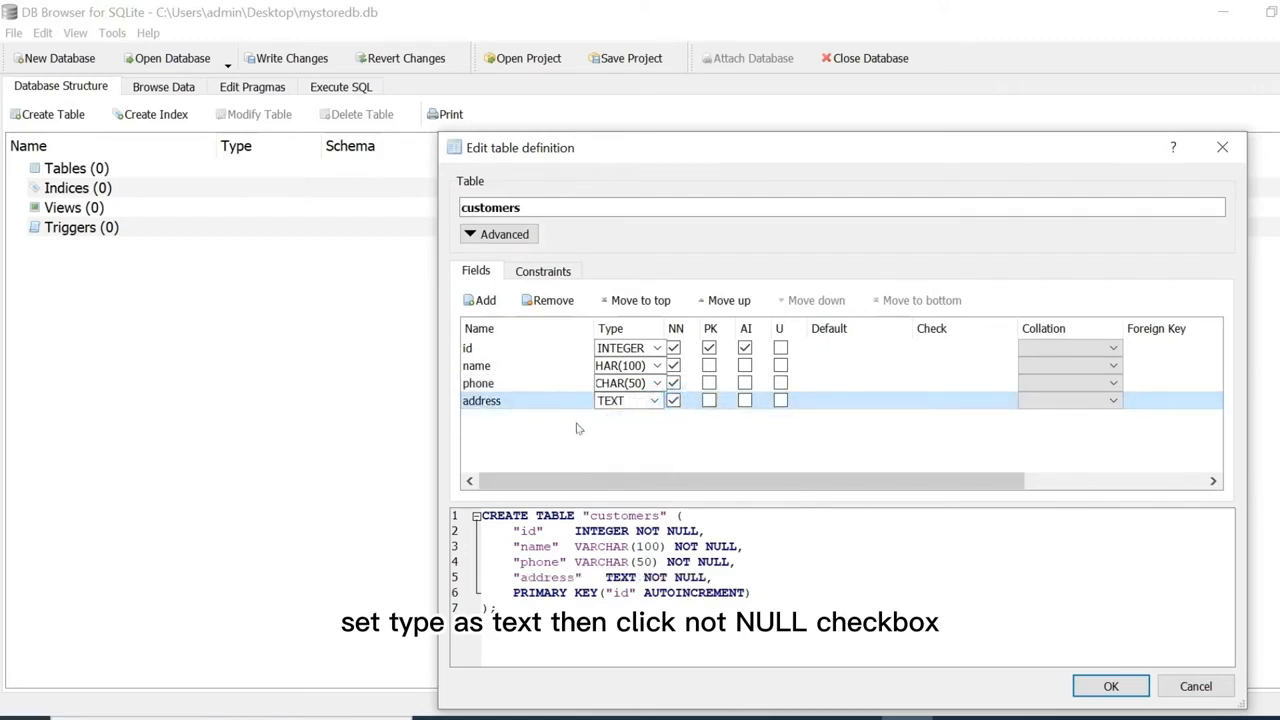
# Add a city field of type VARCHAR(50), then add a sixth field.
pyautogui.click(481, 300)
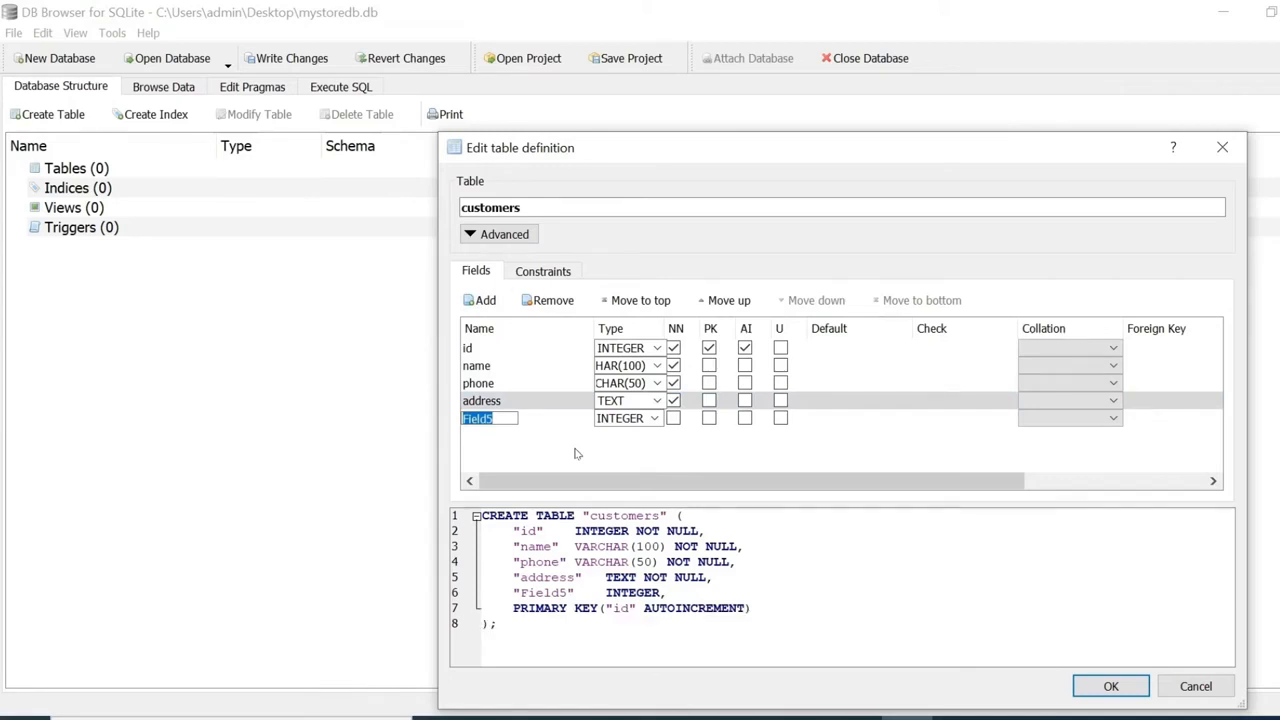
pyautogui.write('city')
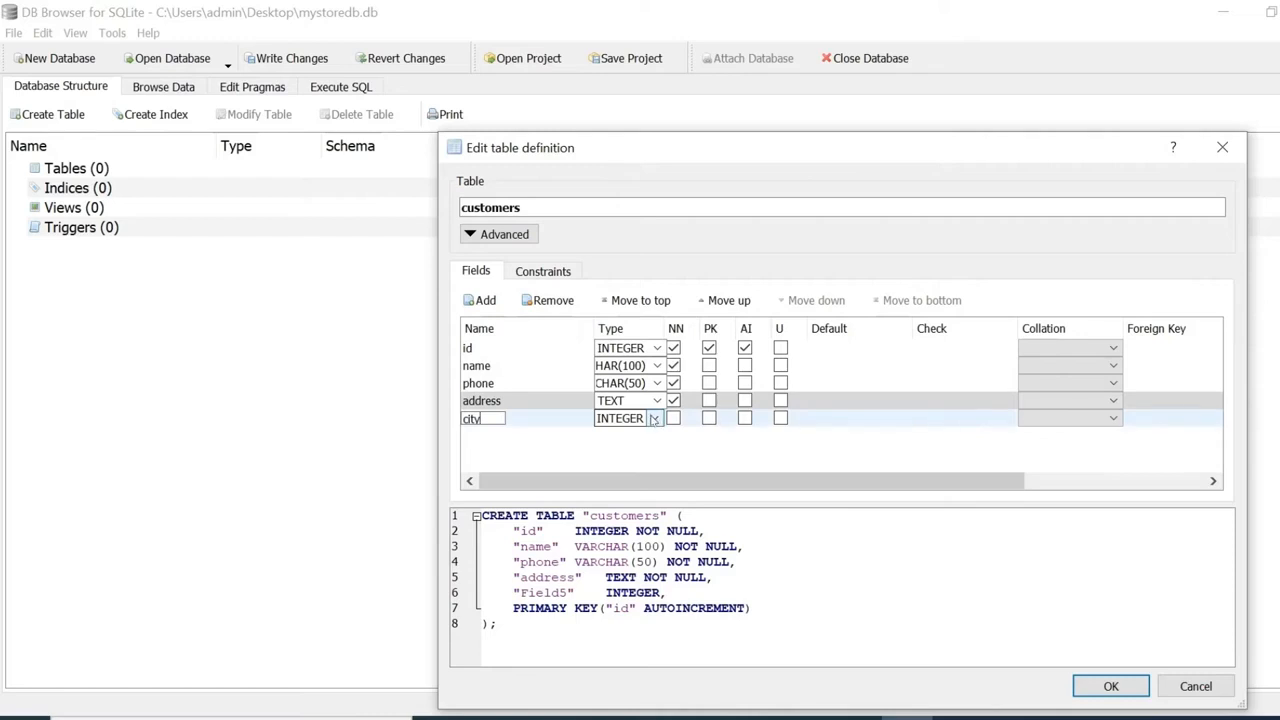
pyautogui.click(645, 419)
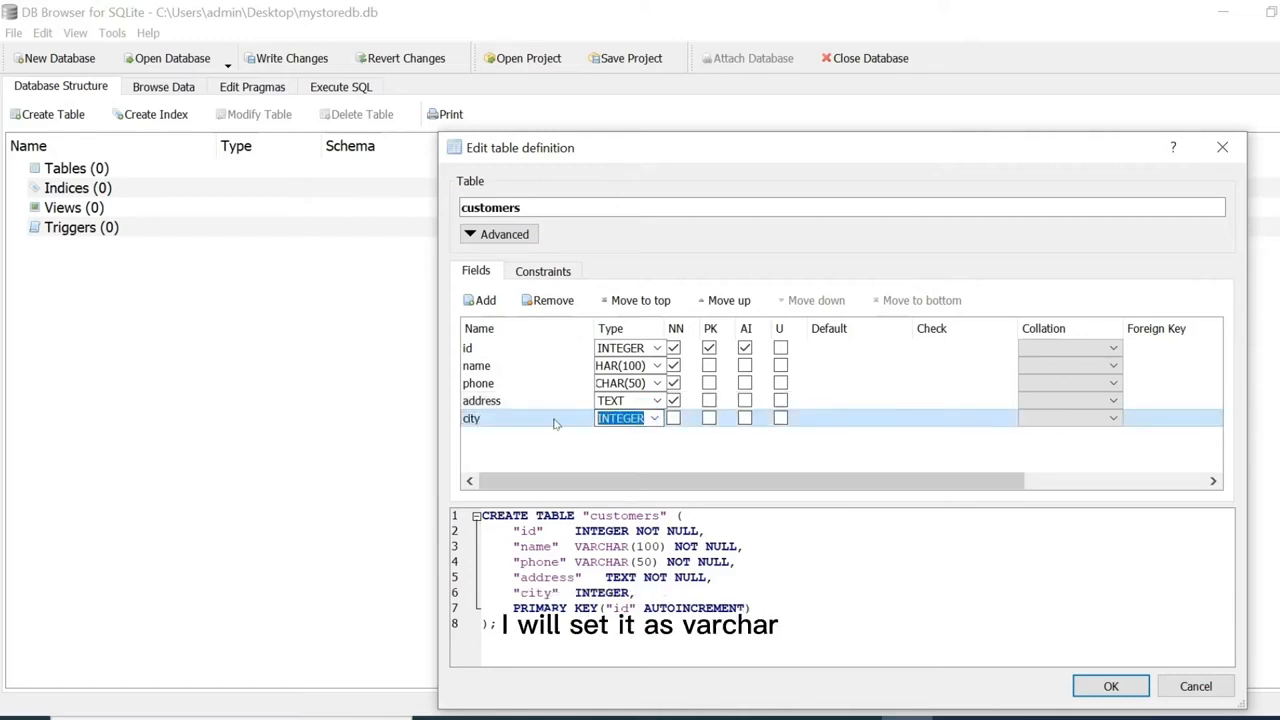
pyautogui.write('VARC')
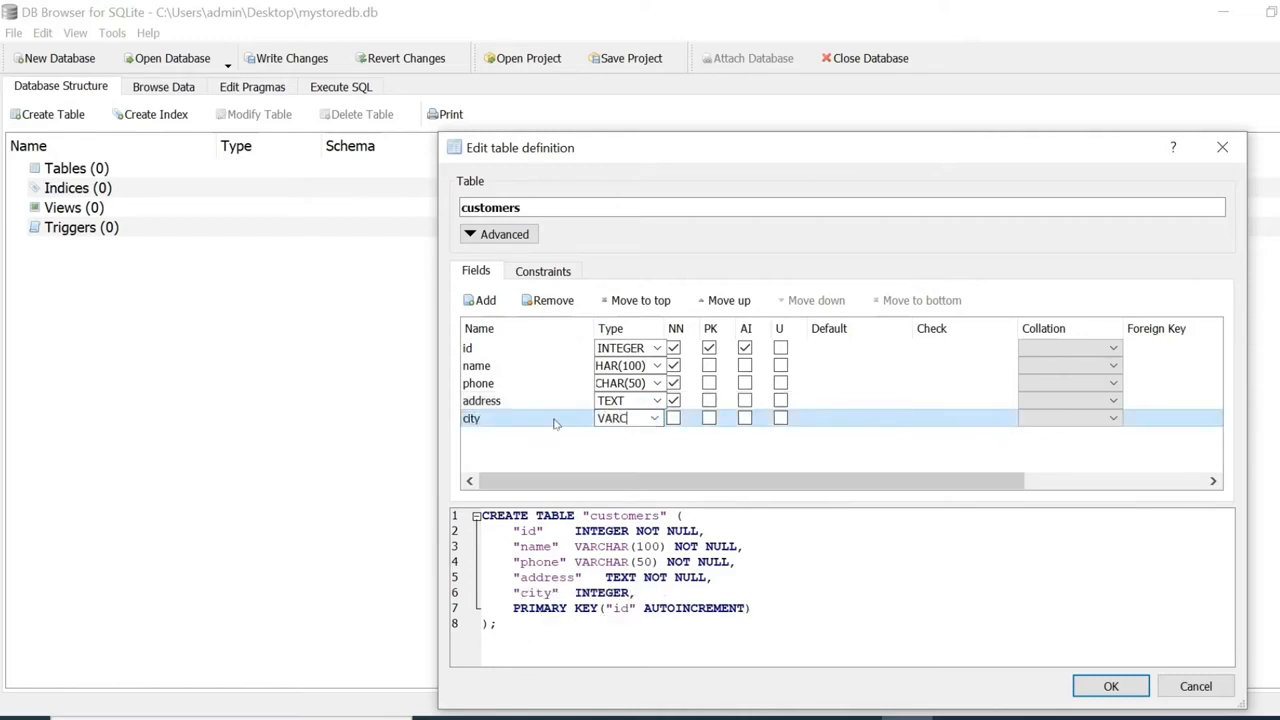
pyautogui.write('HAR(50)')
pyautogui.press('Return')
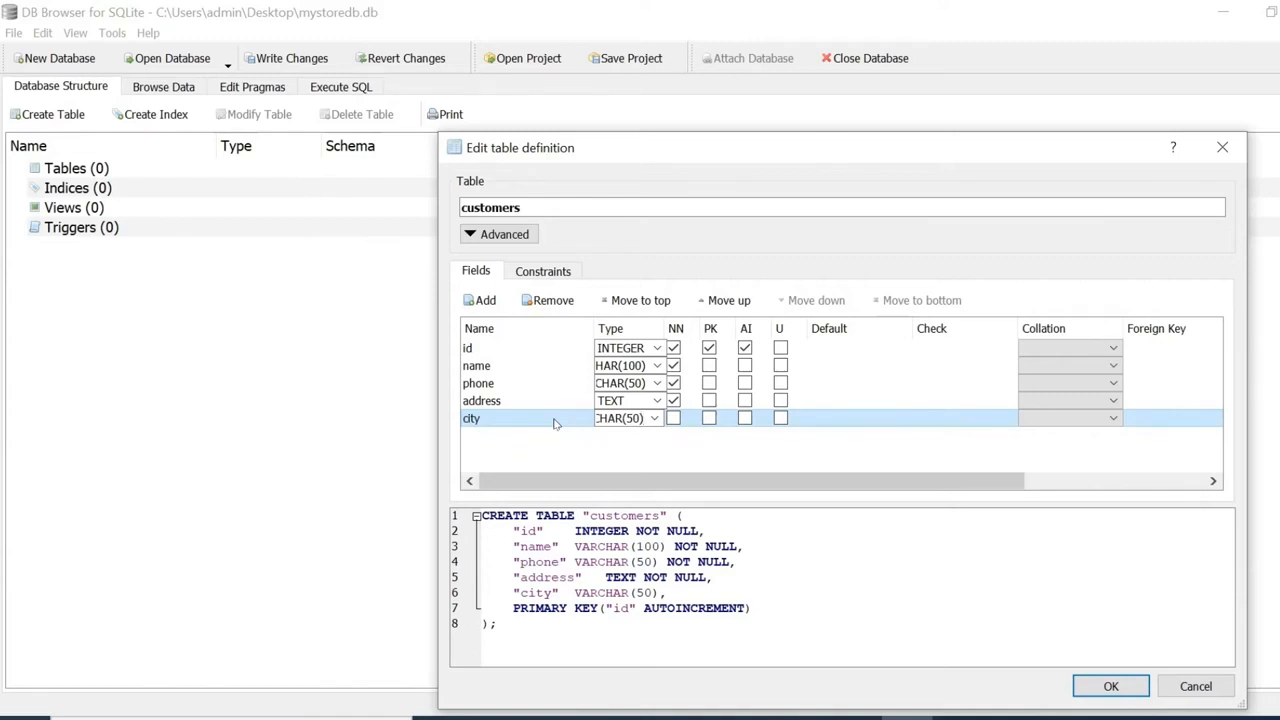
pyautogui.click(480, 300)
# Make the sixth field registration_date, TEXT, NOT NULL, with default CURRENT_TIMESTAMP.
pyautogui.write('re')
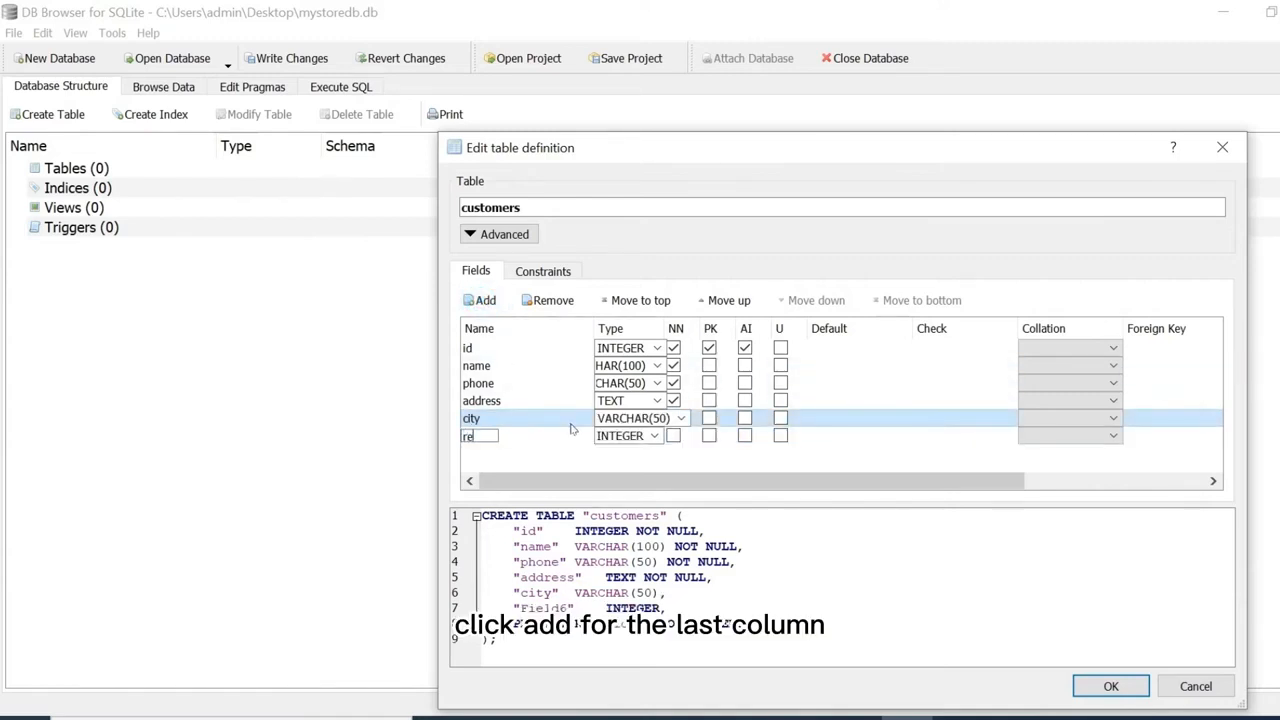
pyautogui.write('gis')
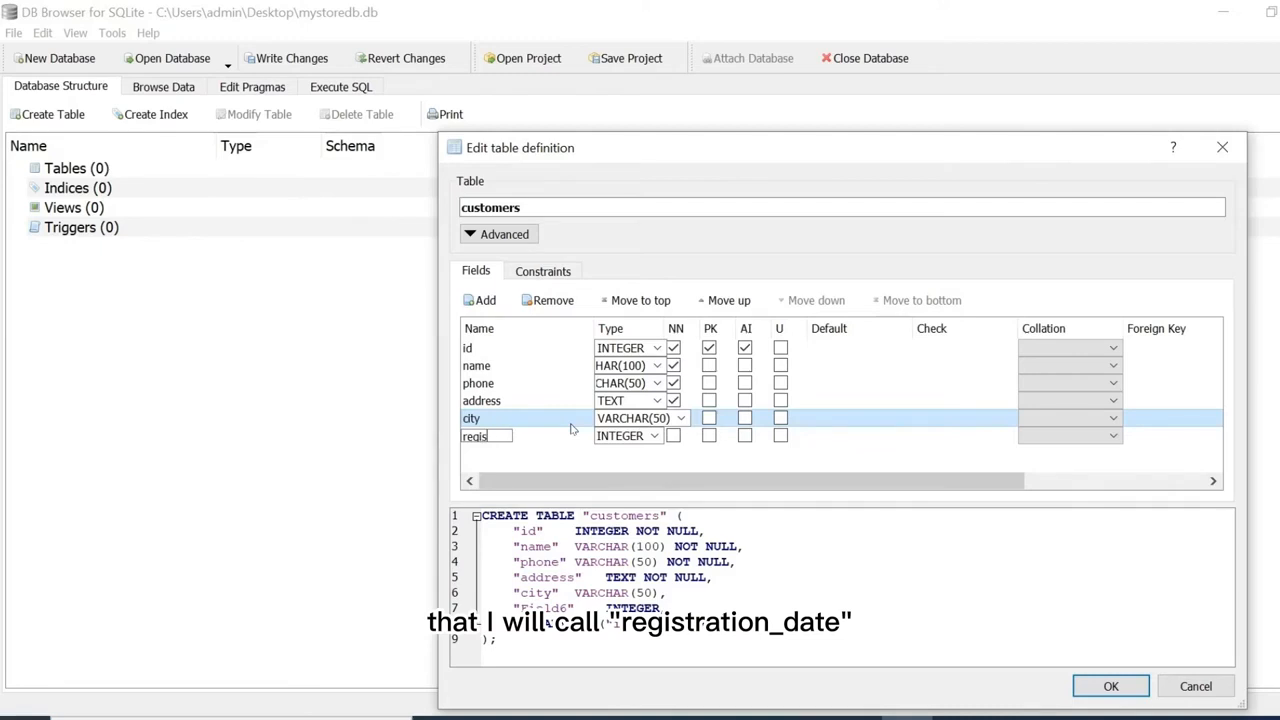
pyautogui.write('trat')
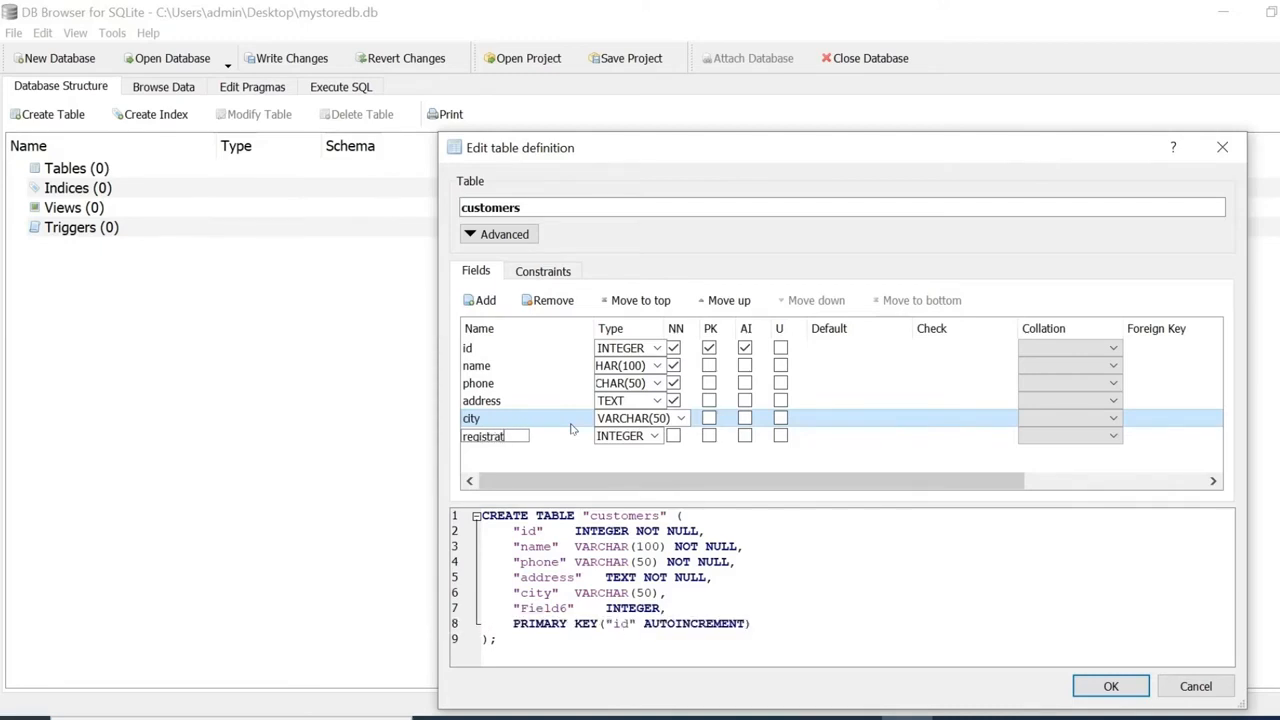
pyautogui.write('ion_date')
pyautogui.click(654, 437)
pyautogui.click(640, 462)
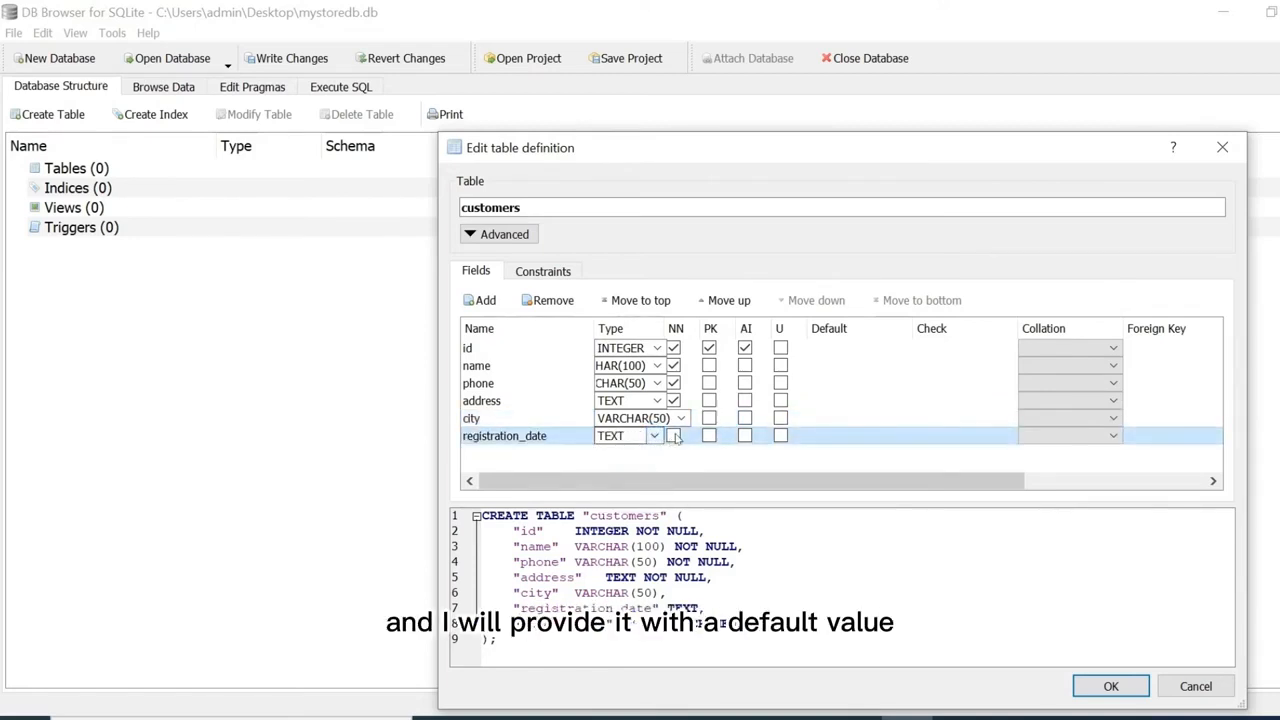
pyautogui.click(674, 437)
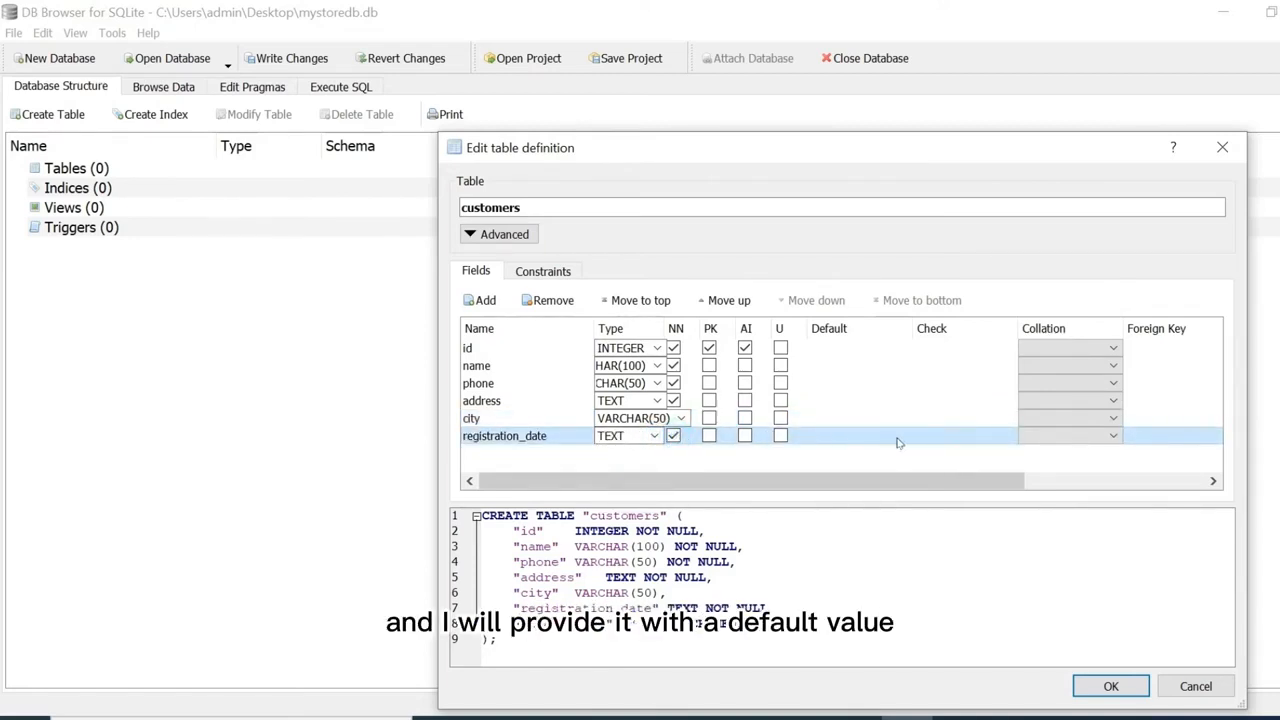
pyautogui.doubleClick(858, 436)
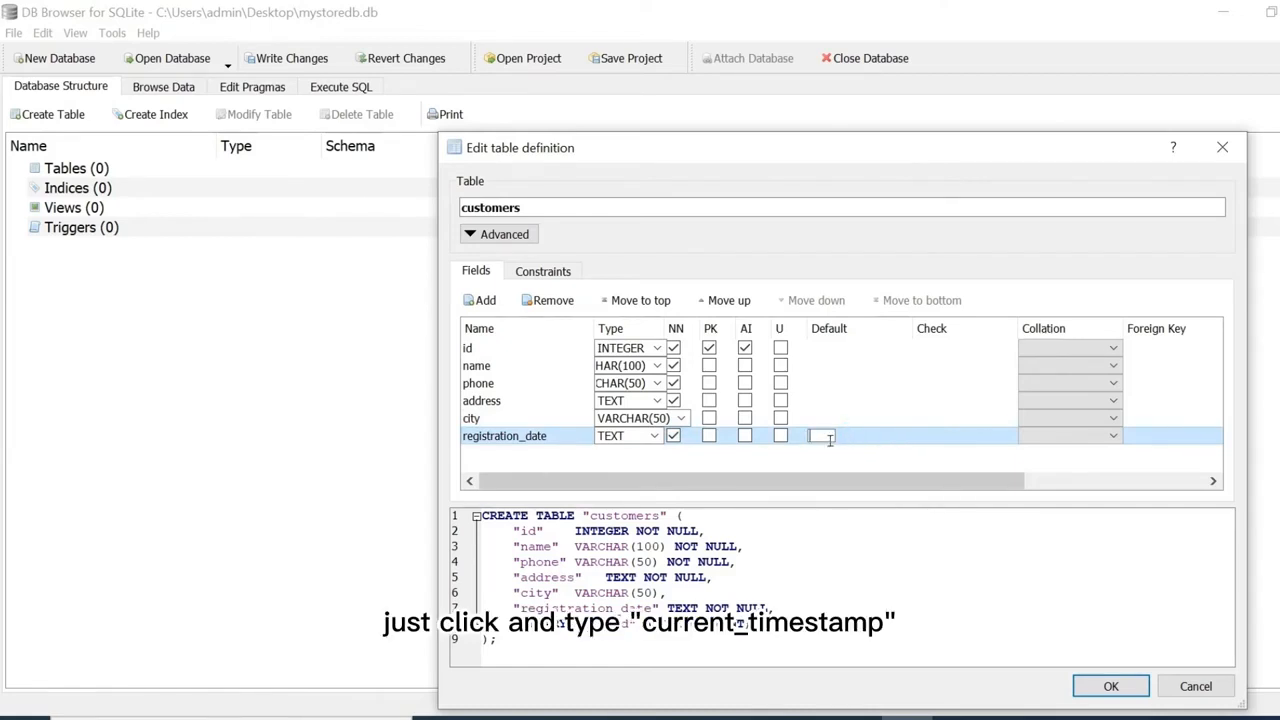
pyautogui.write('CURRENT')
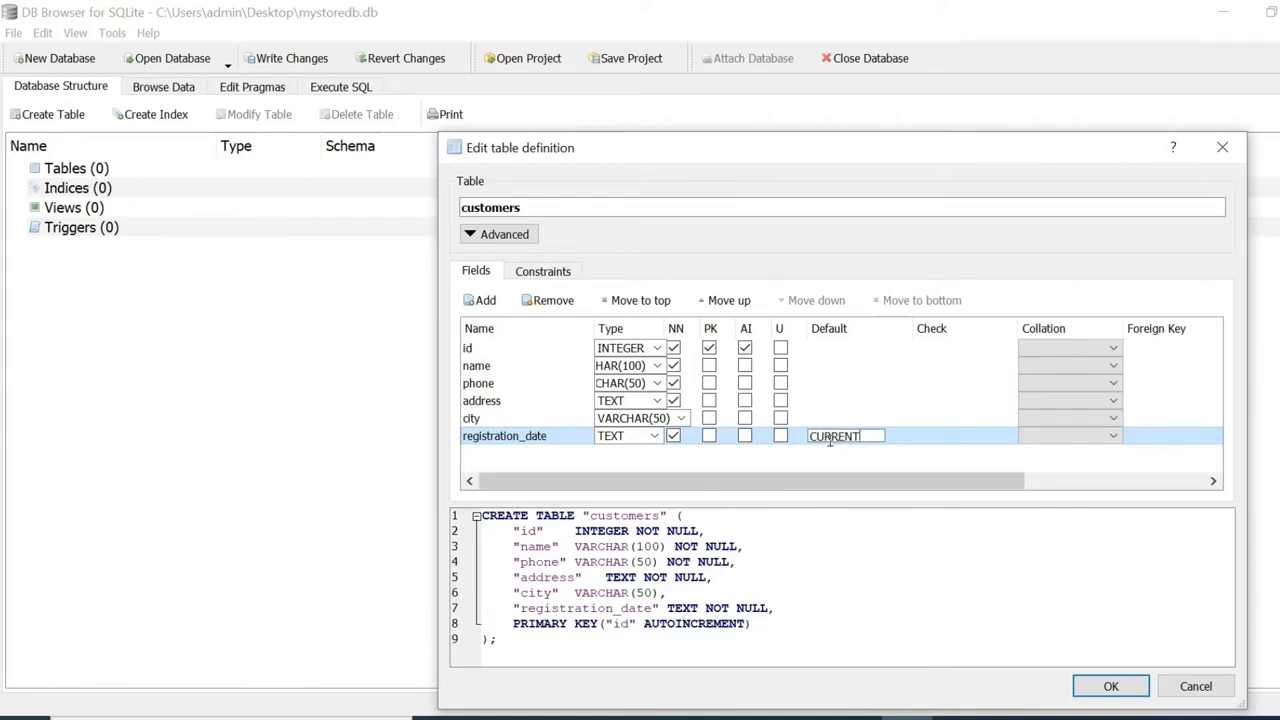
pyautogui.write('_TIMES')
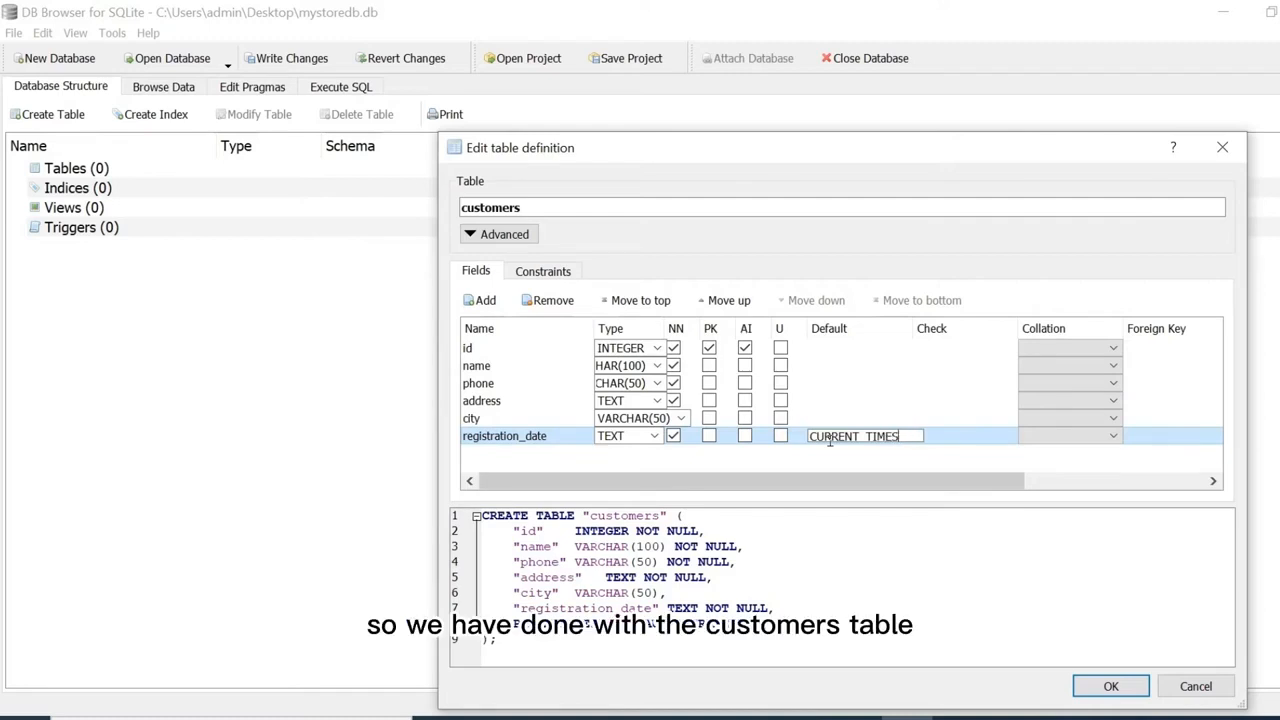
pyautogui.write('TAMP')
pyautogui.press('Return')
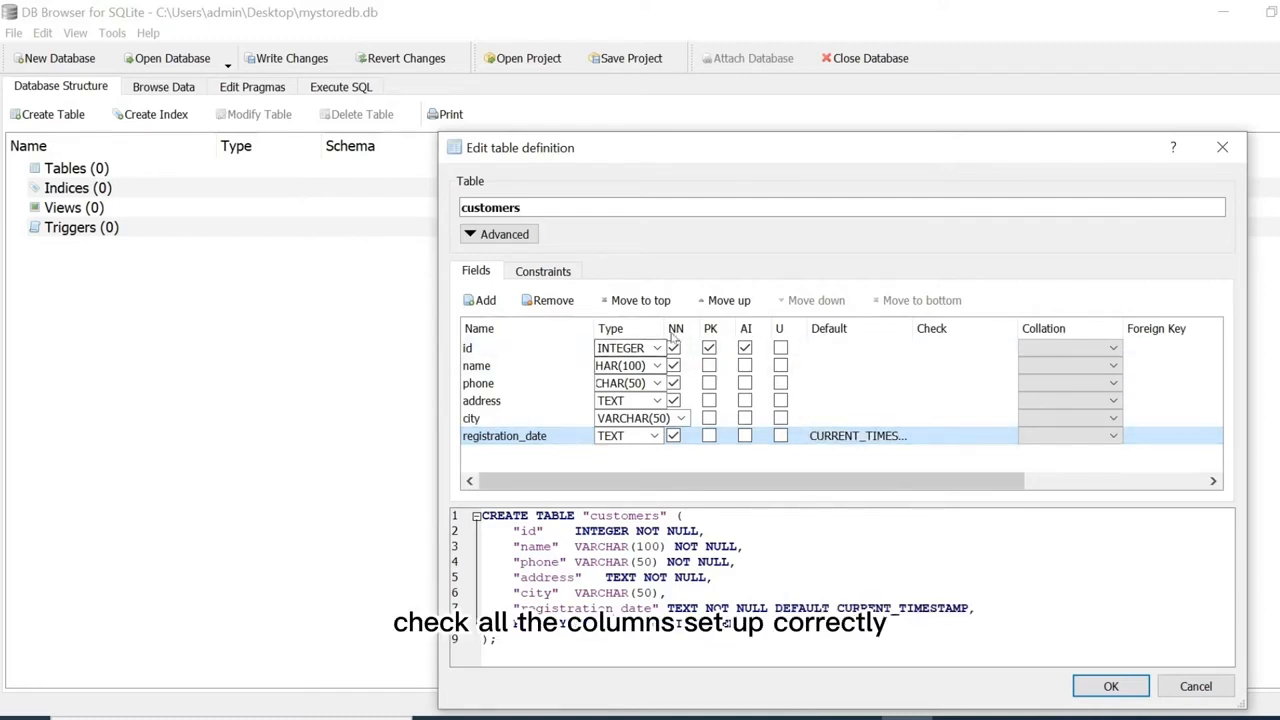
pyautogui.moveTo(668, 330); pyautogui.dragTo(710, 330)
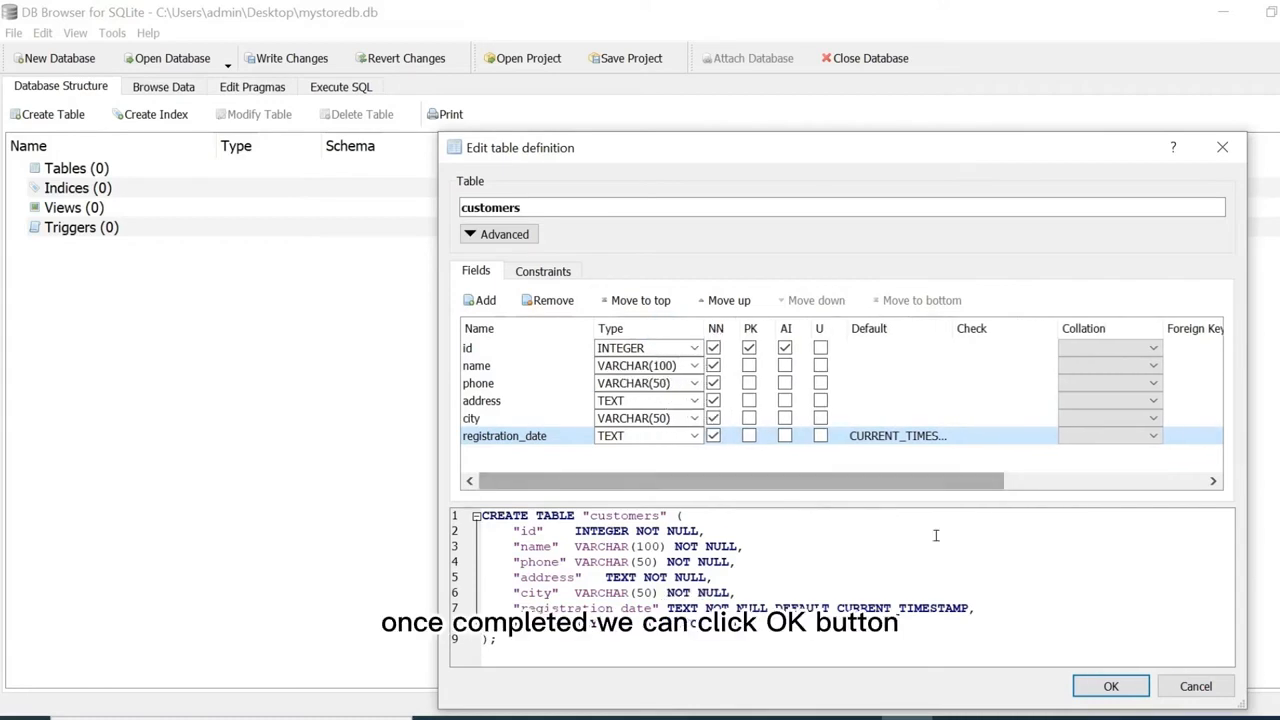
# Create the customers table, then expand it in the tree to check its six columns, including phone.
pyautogui.click(1111, 687)
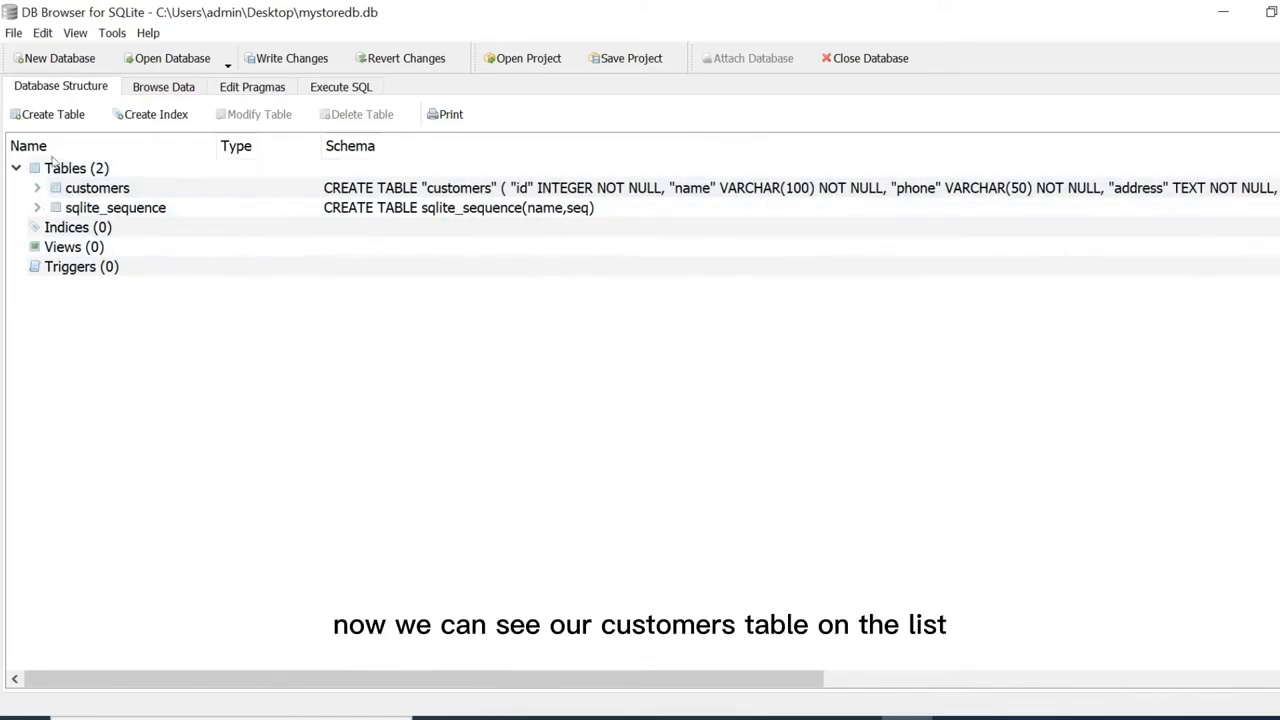
pyautogui.click(37, 188)
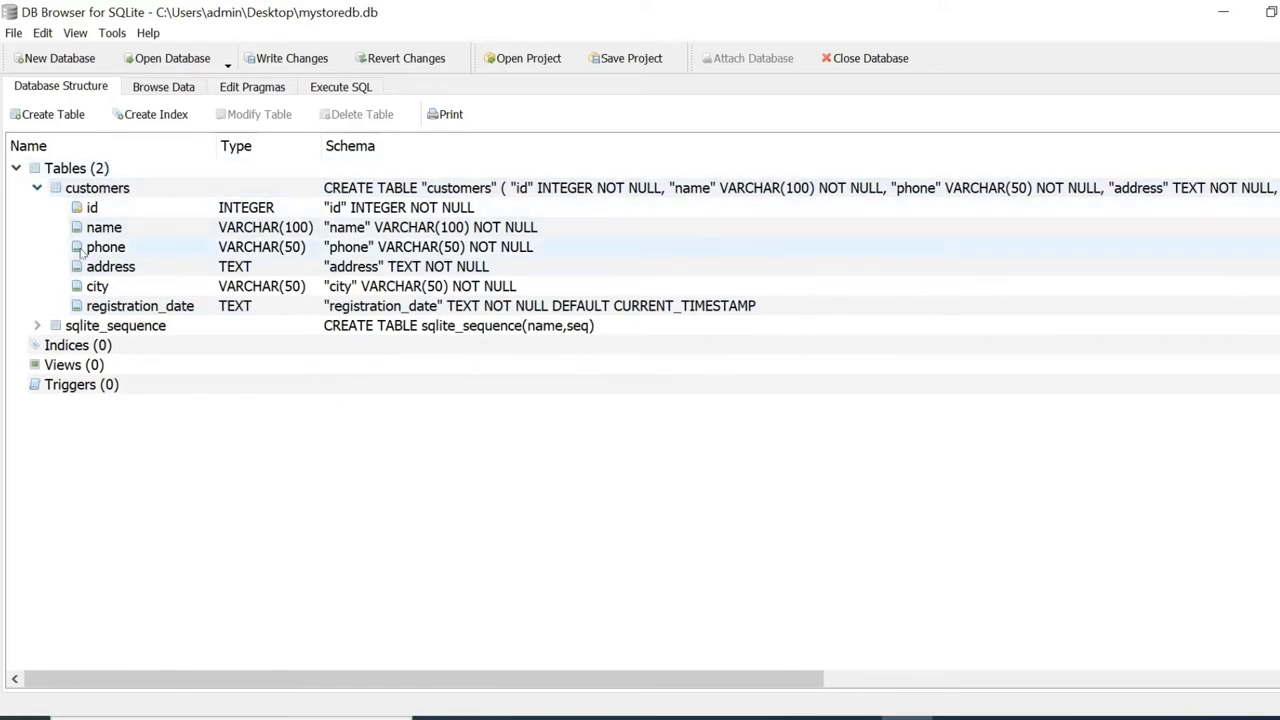
pyautogui.click(209, 252)
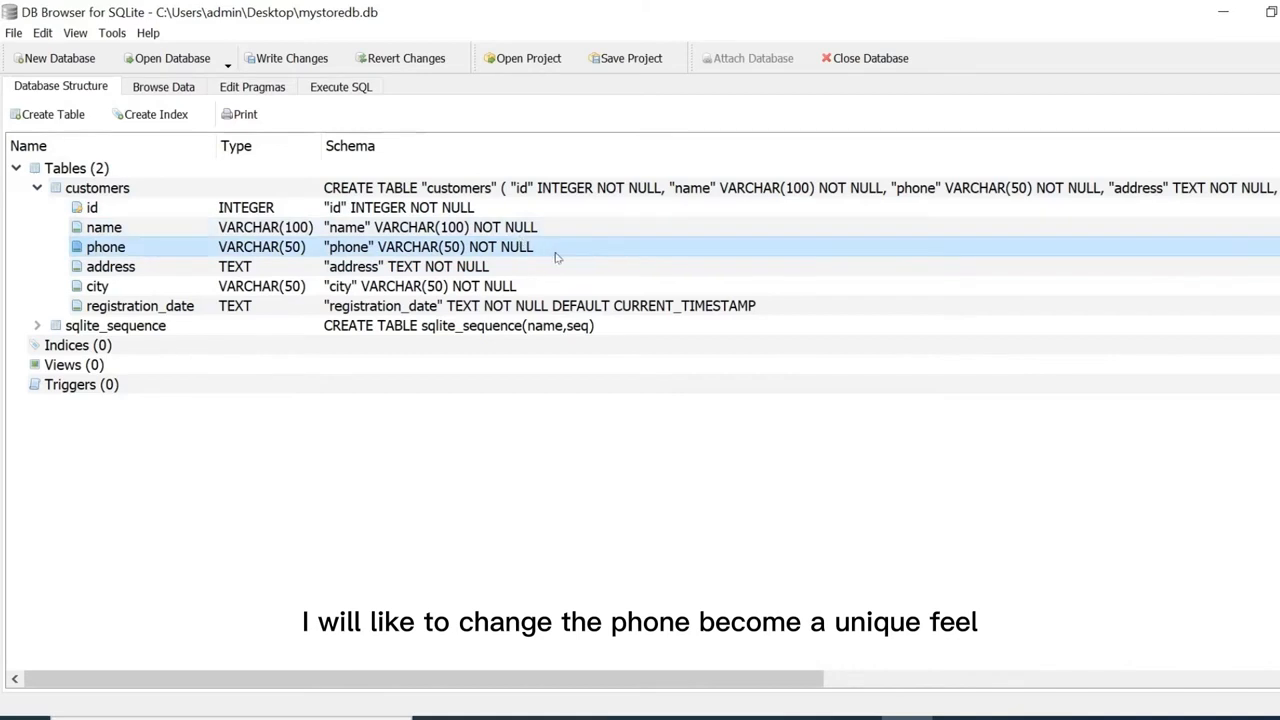
pyautogui.click(37, 188)
pyautogui.click(57, 192)
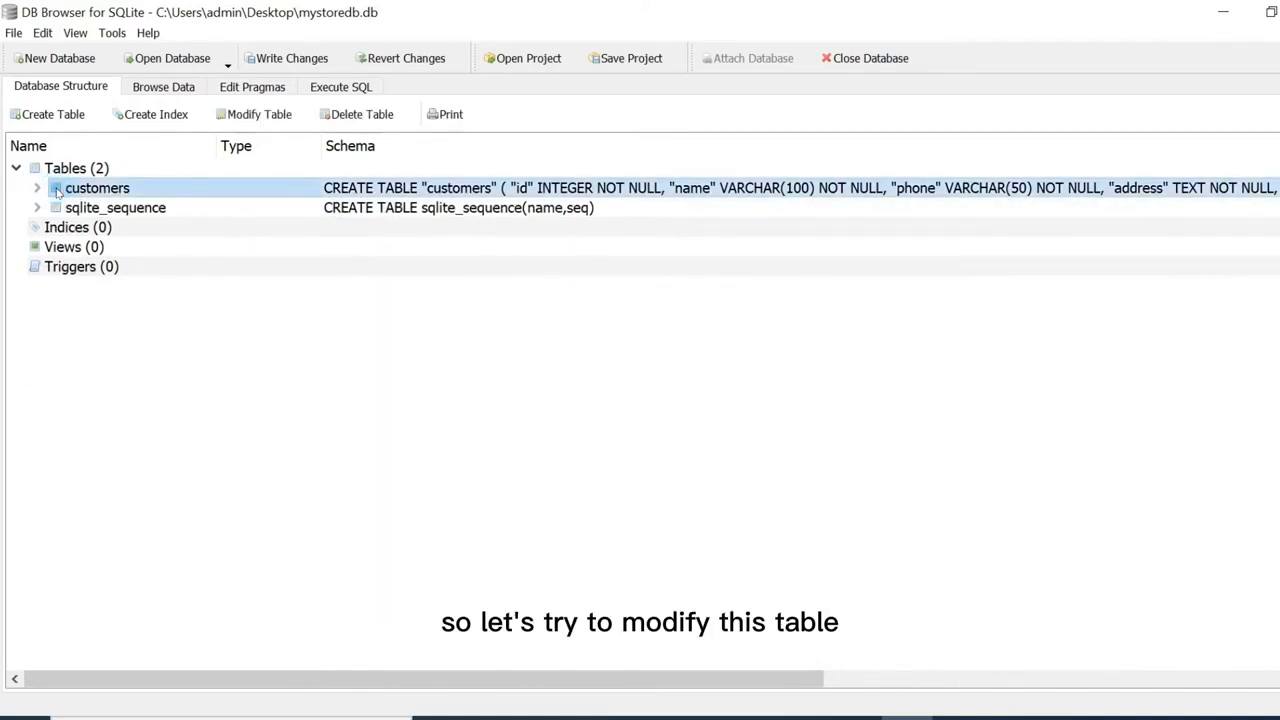
# Edit the customers definition after saving pending changes, tick Unique for phone, and apply it.
pyautogui.click(241, 120)
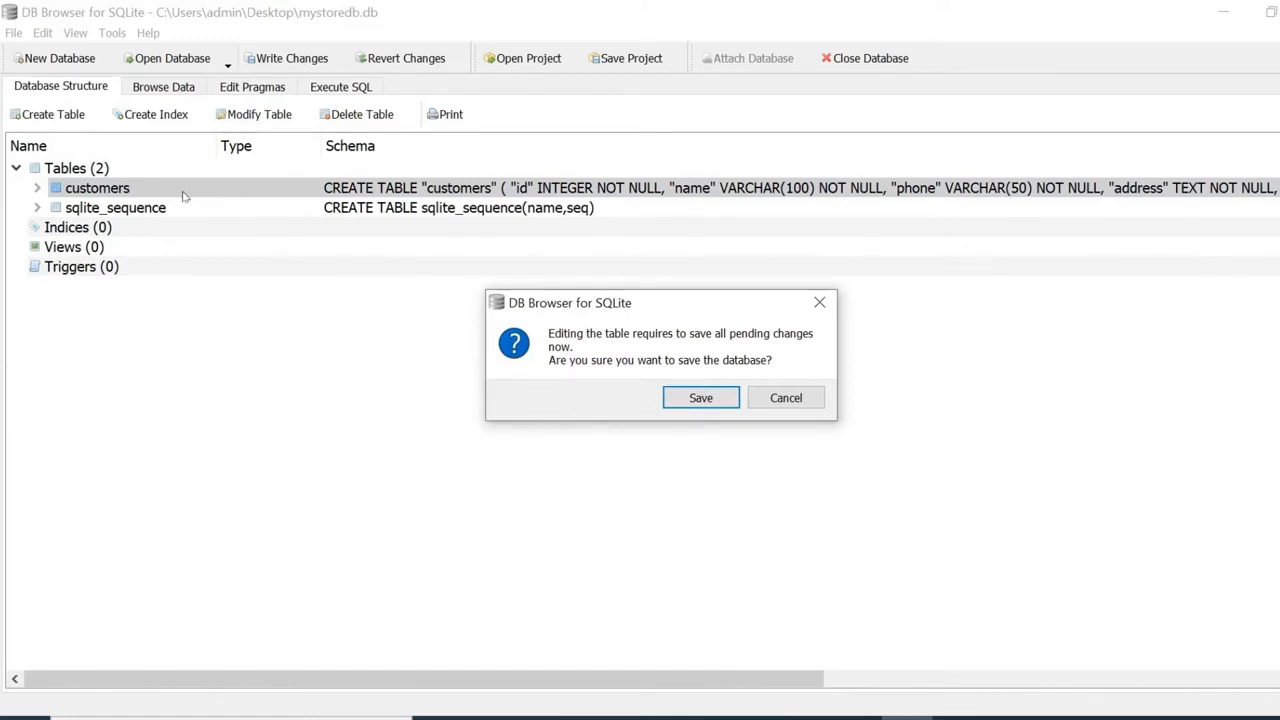
pyautogui.click(701, 398)
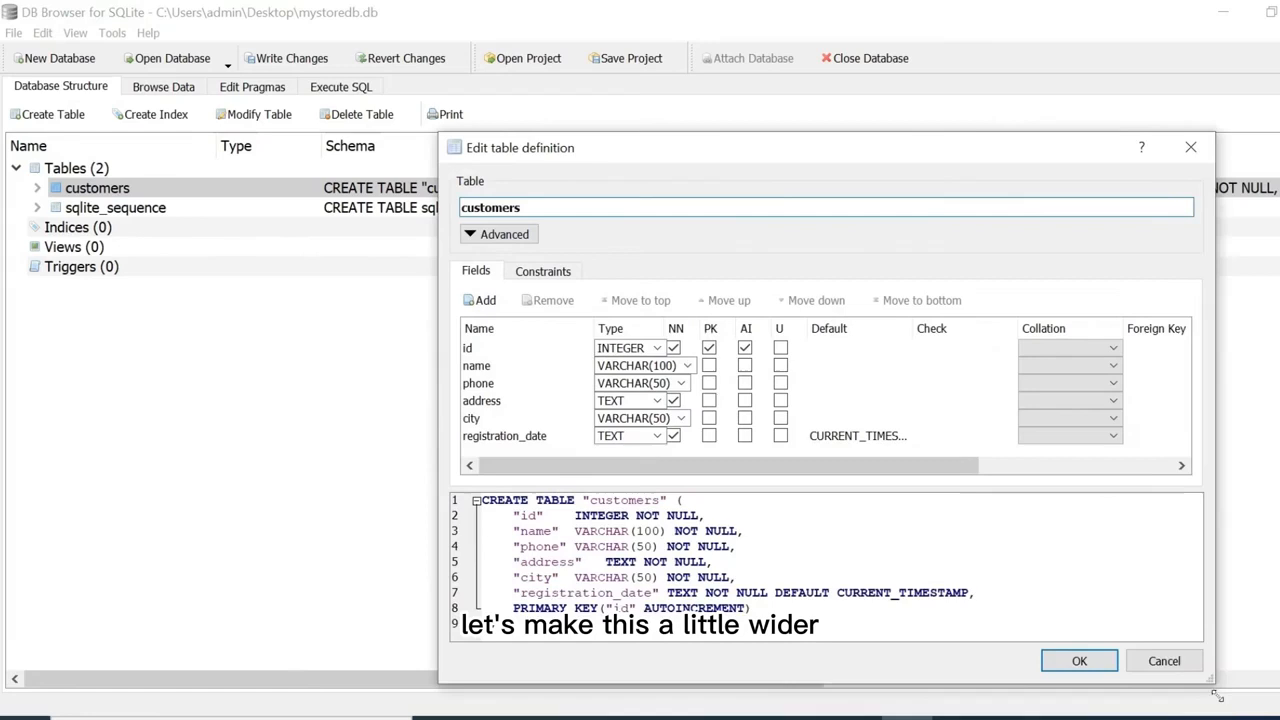
pyautogui.moveTo(1205, 695); pyautogui.dragTo(1268, 716)
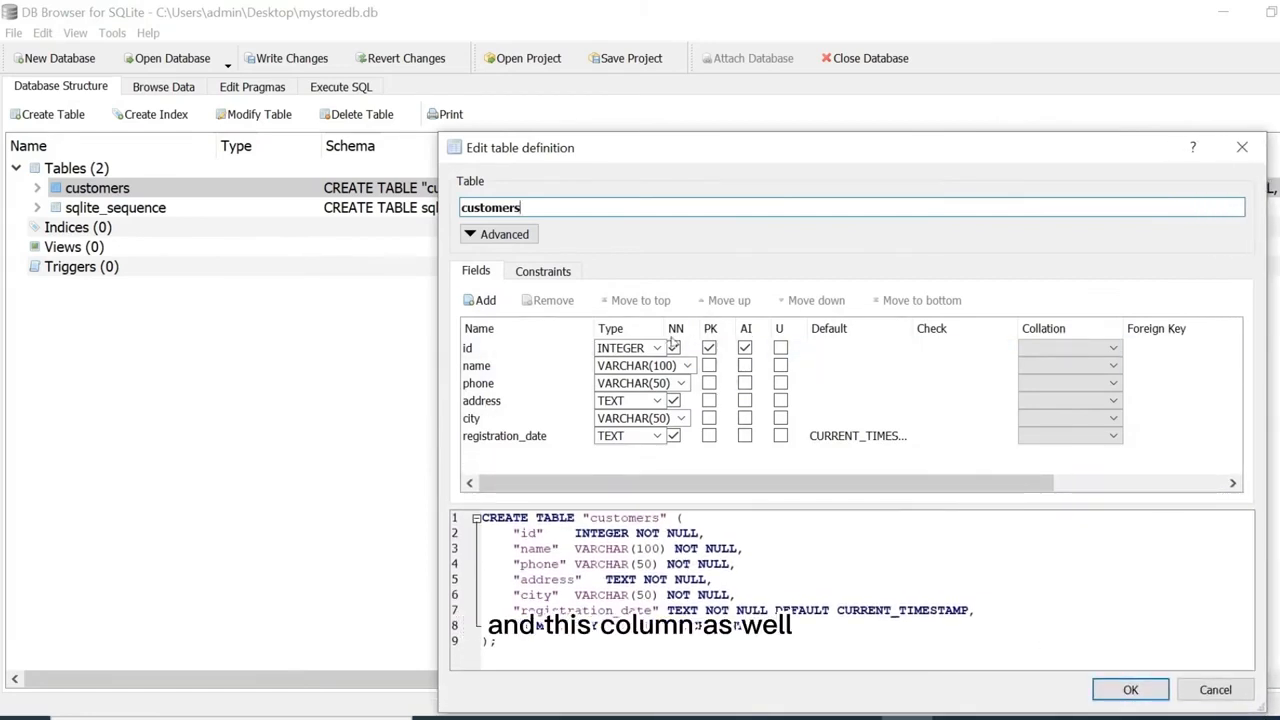
pyautogui.moveTo(665, 328); pyautogui.dragTo(724, 328)
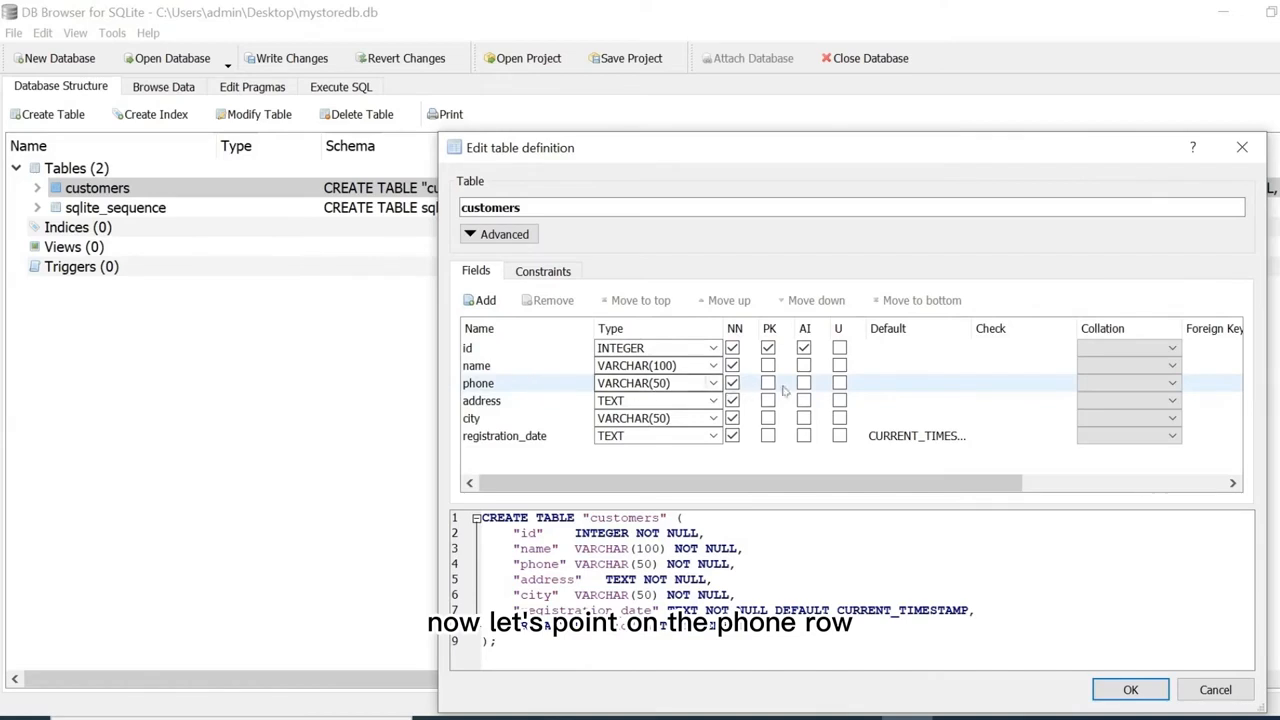
pyautogui.click(840, 384)
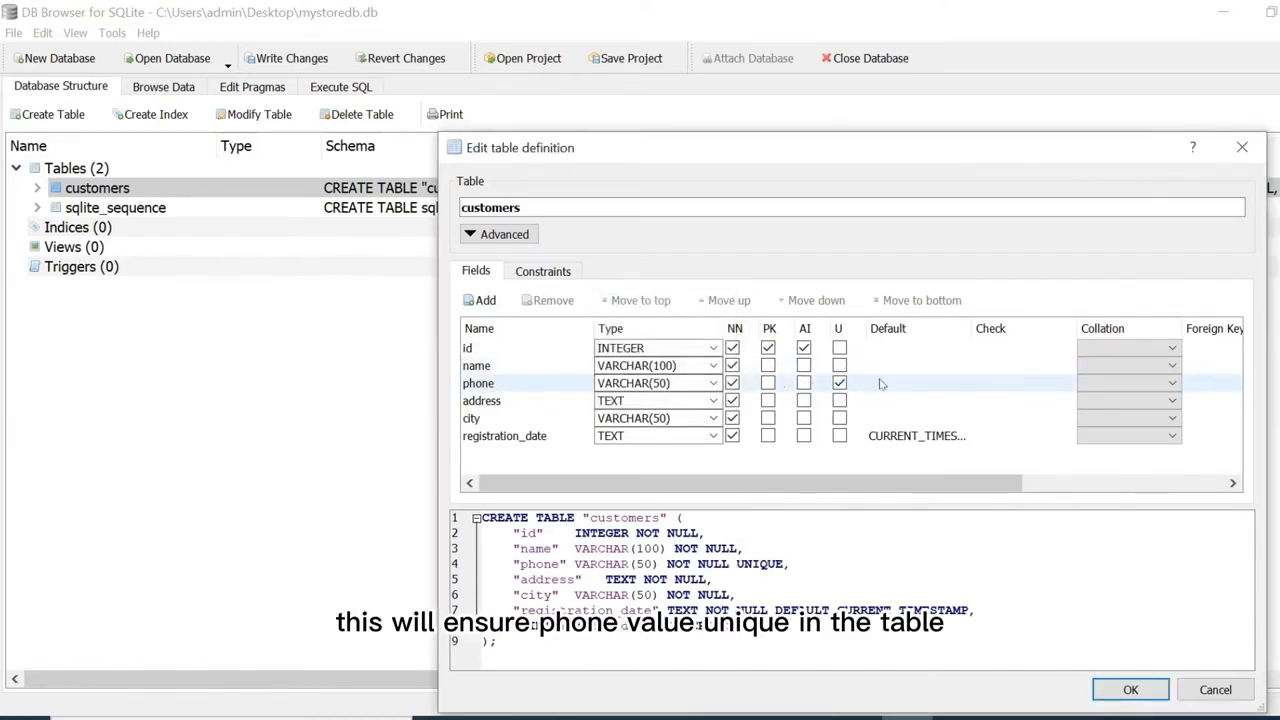
pyautogui.click(1130, 690)
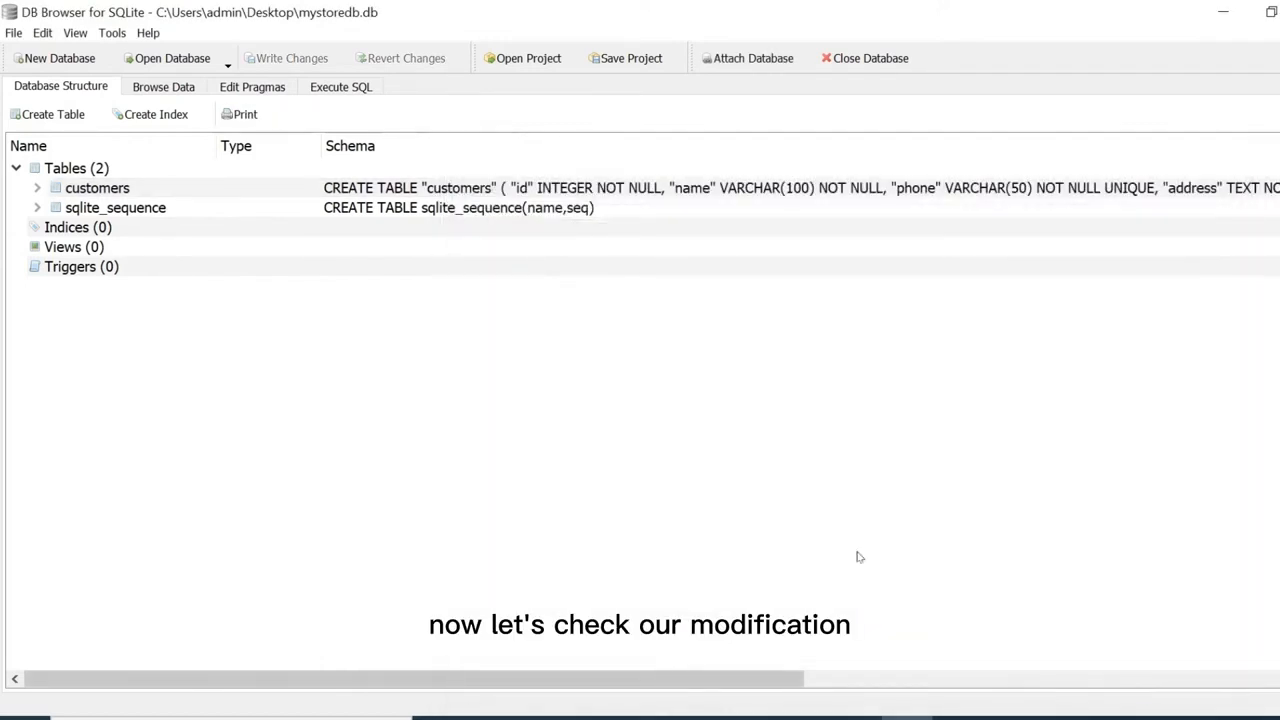
# Browse the customers table and insert a new record, auto-filled with id 1 and a registration date.
pyautogui.click(36, 189)
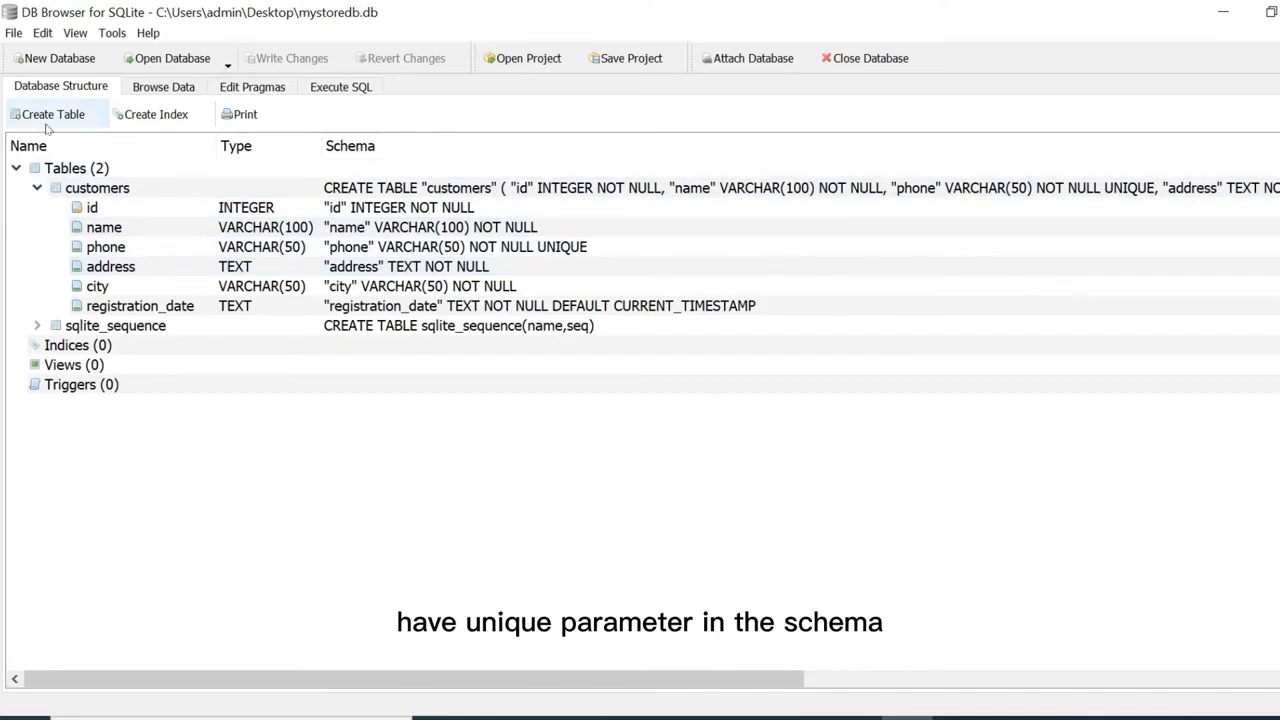
pyautogui.click(168, 90)
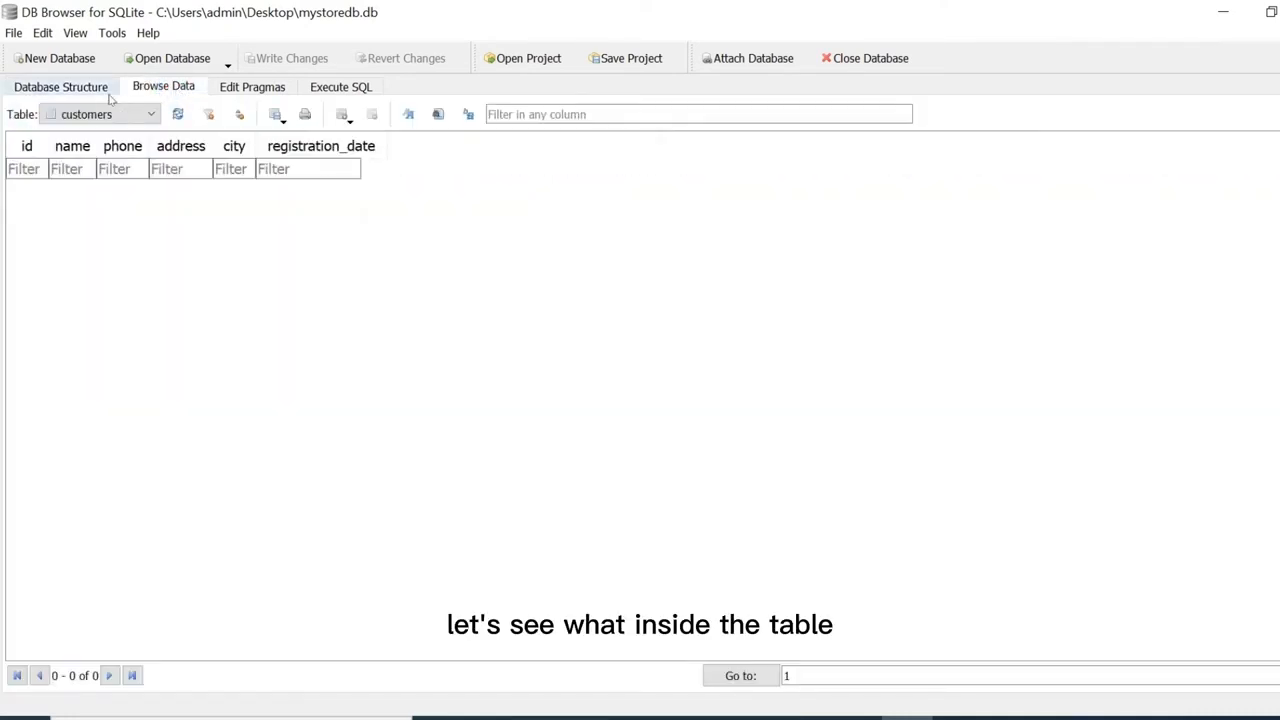
pyautogui.click(152, 115)
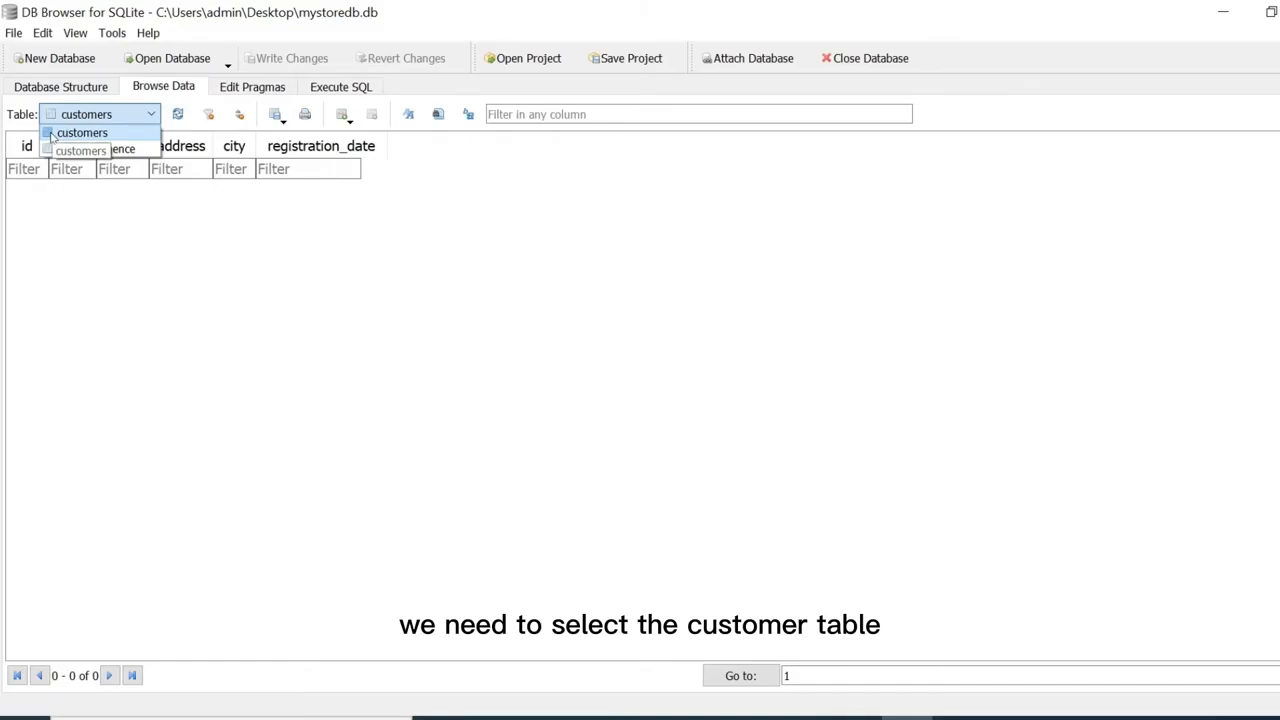
pyautogui.click(80, 133)
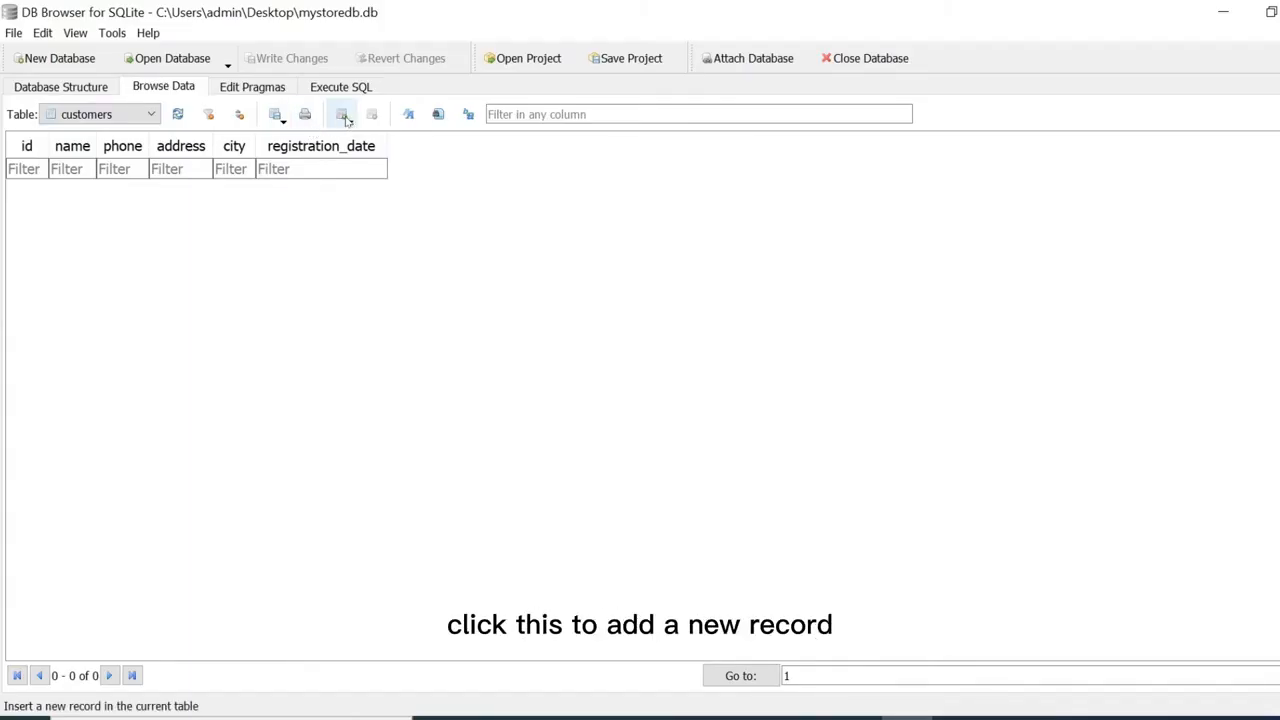
pyautogui.click(343, 116)
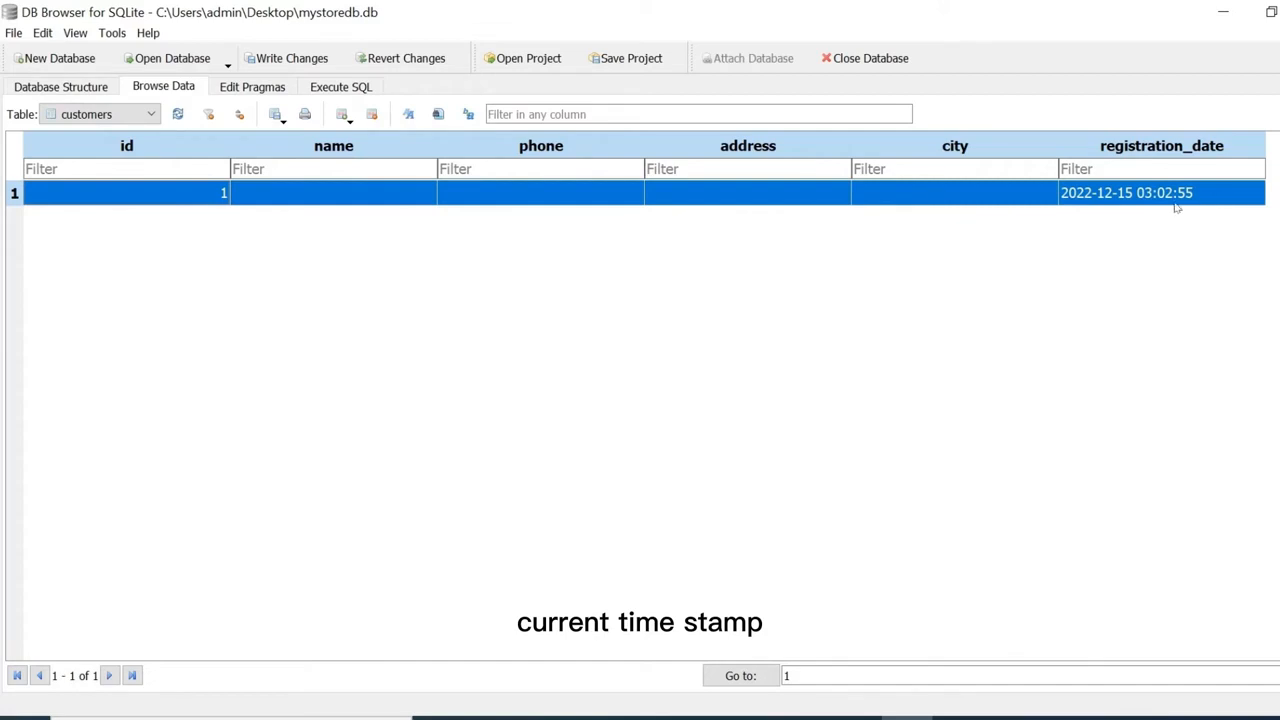
# Fill record 1 with the customer's name, phone number, street address and city San Francisco.
pyautogui.click(323, 195)
pyautogui.doubleClick(318, 198)
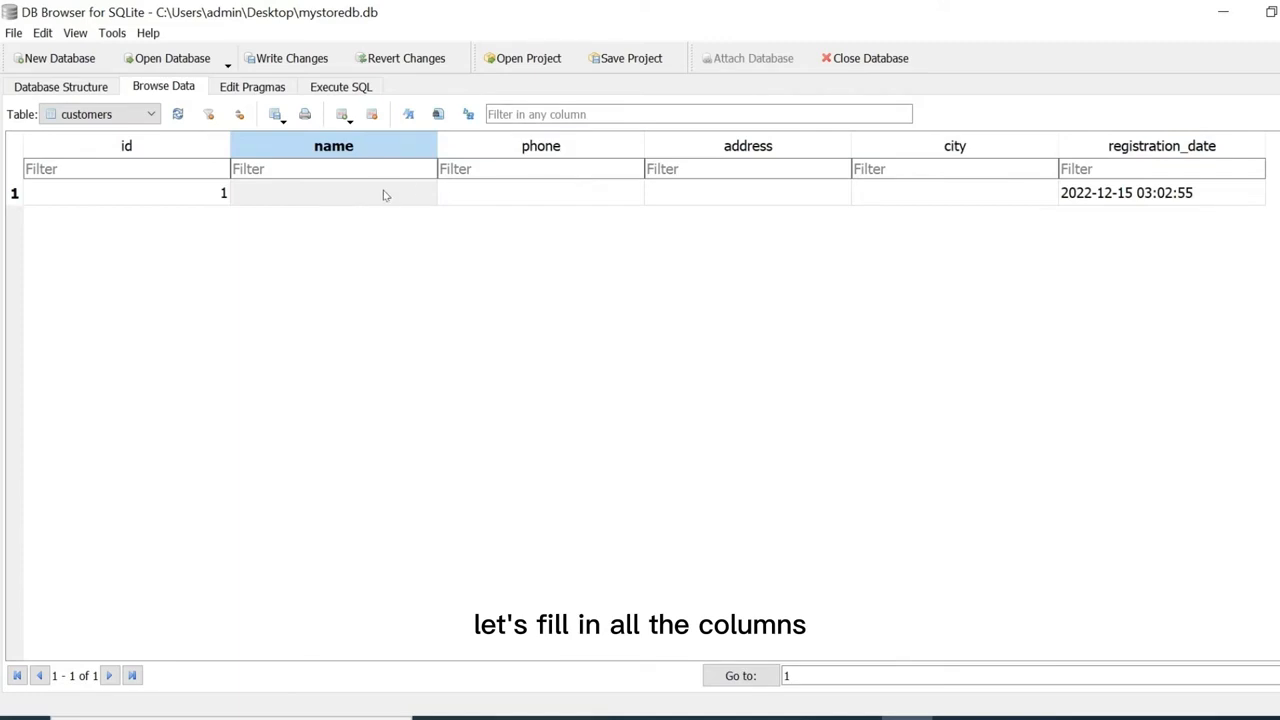
pyautogui.click(343, 194)
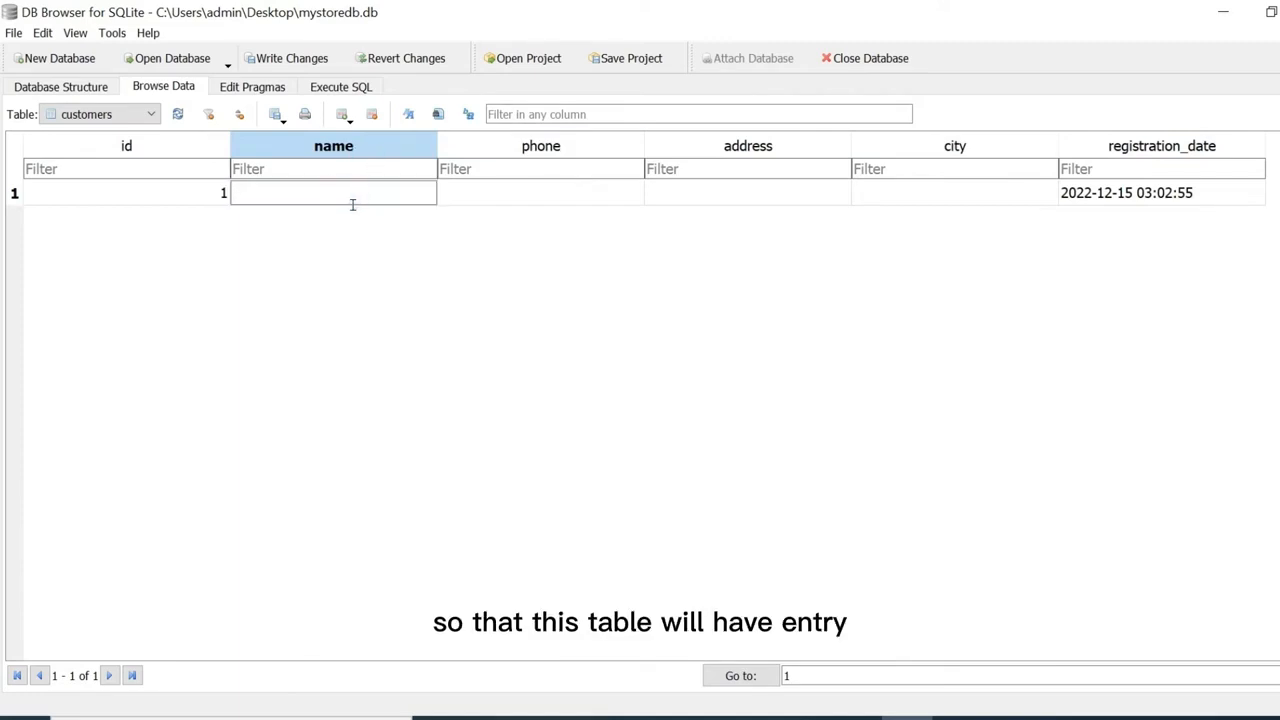
pyautogui.write('John Do')
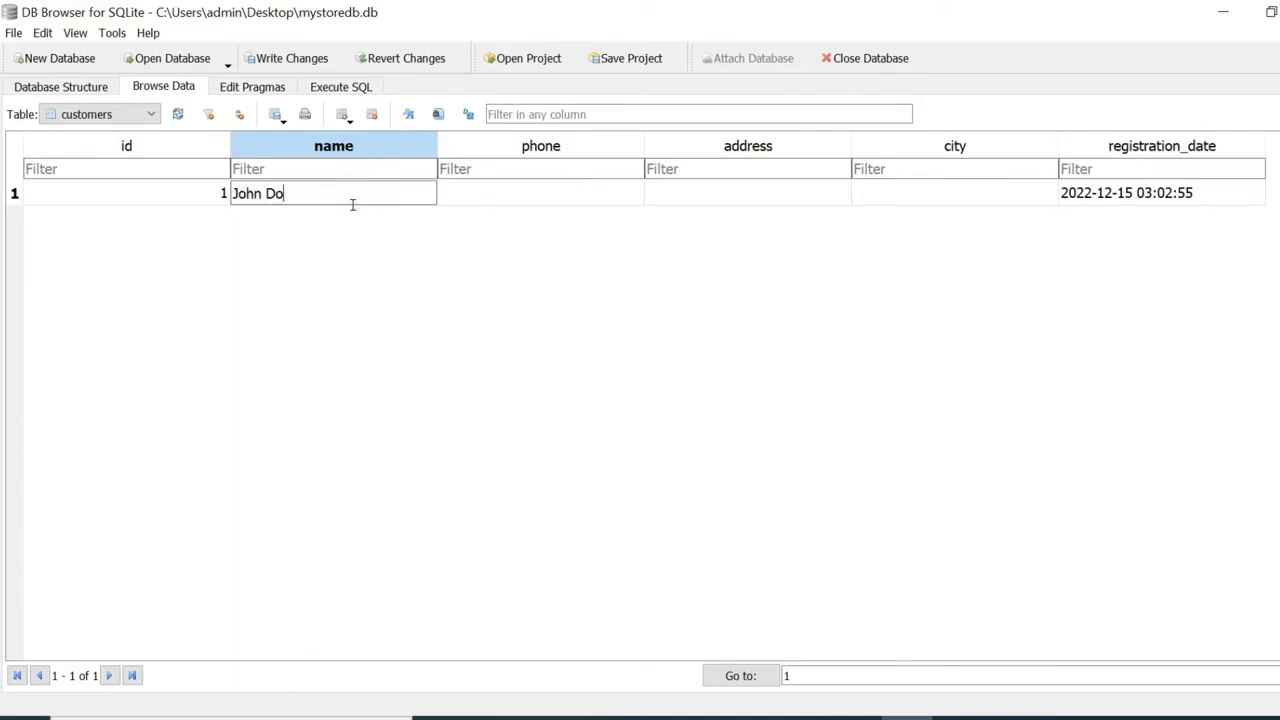
pyautogui.press('Return')
pyautogui.press('Tab')
pyautogui.press('Return')
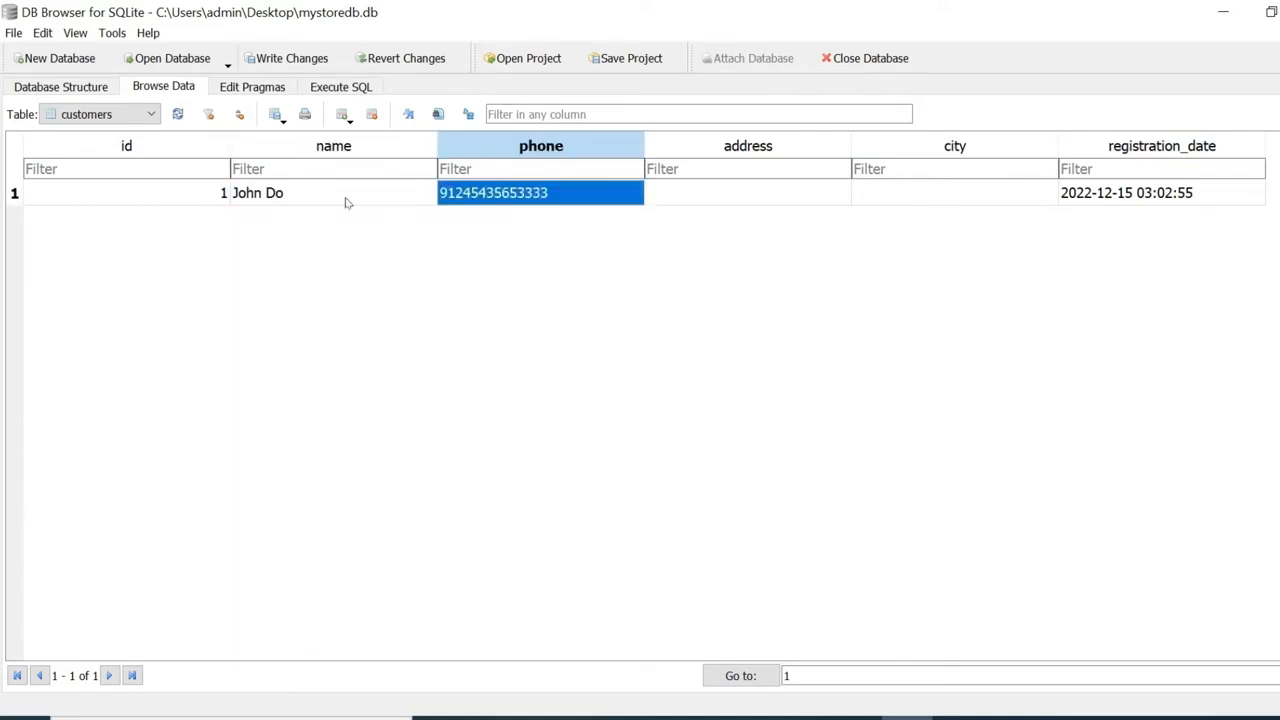
pyautogui.press('Tab')
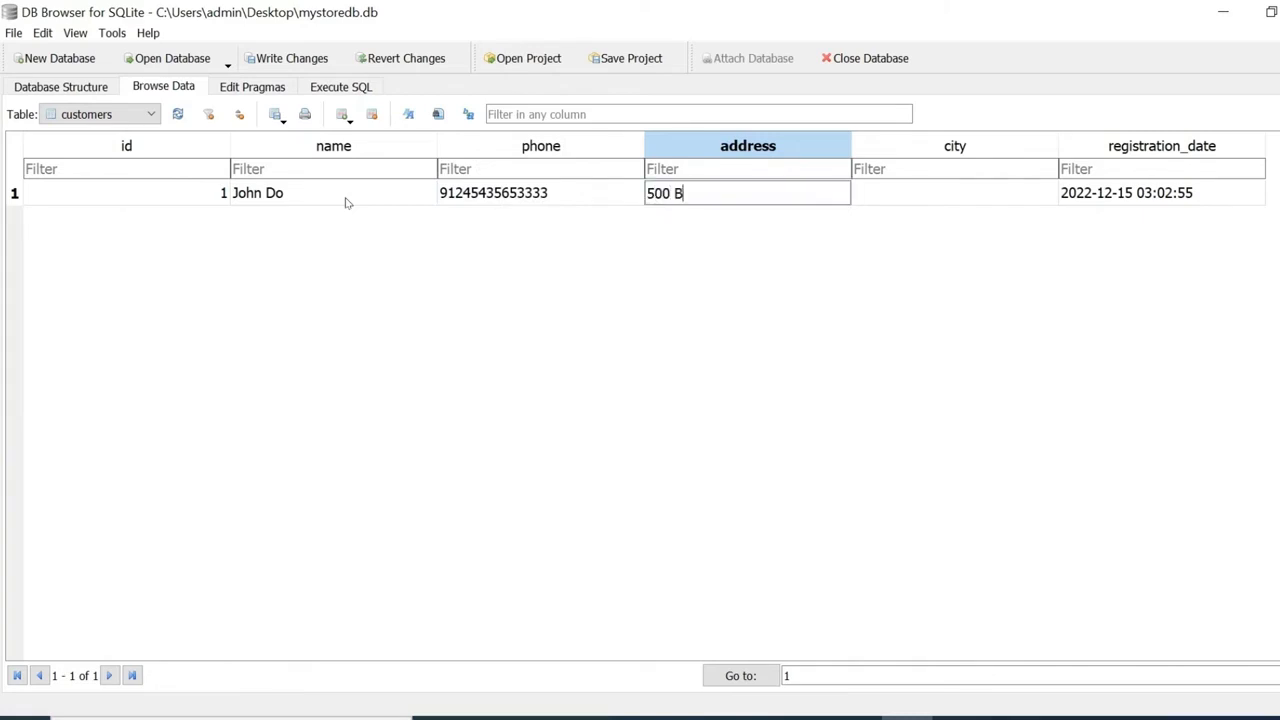
pyautogui.press('Return')
pyautogui.press('Tab')
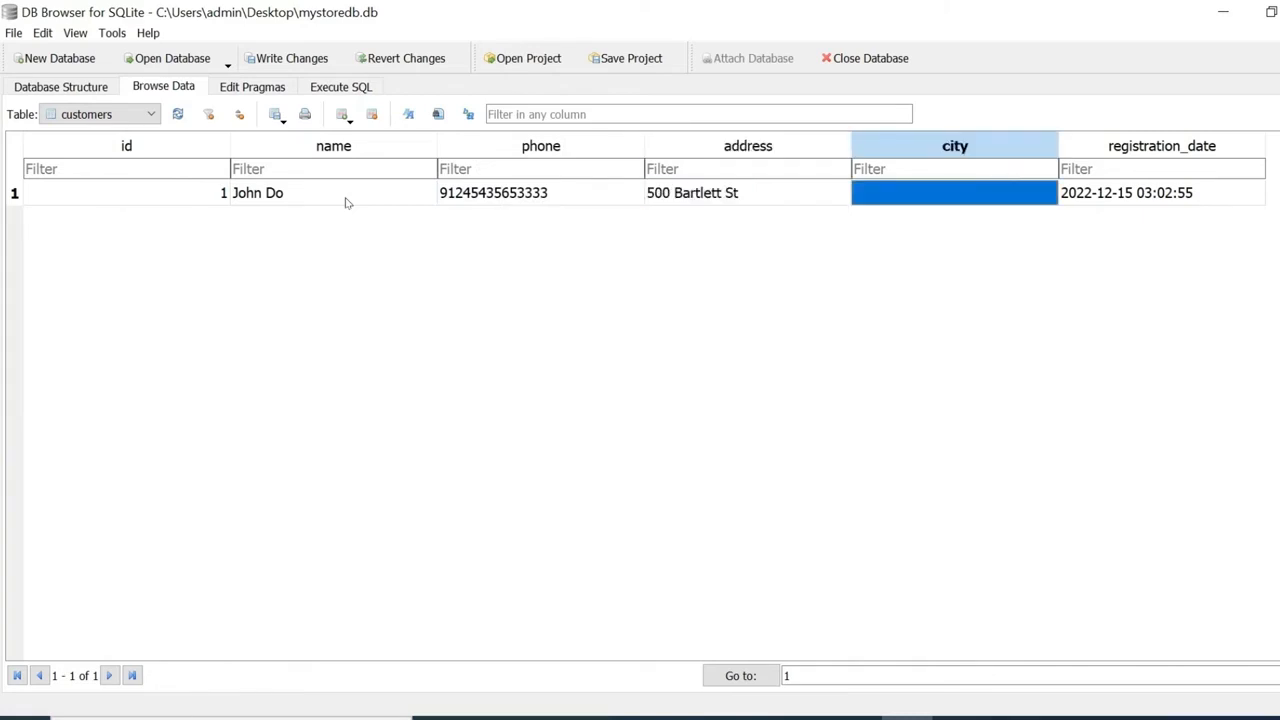
pyautogui.write('San Francisco')
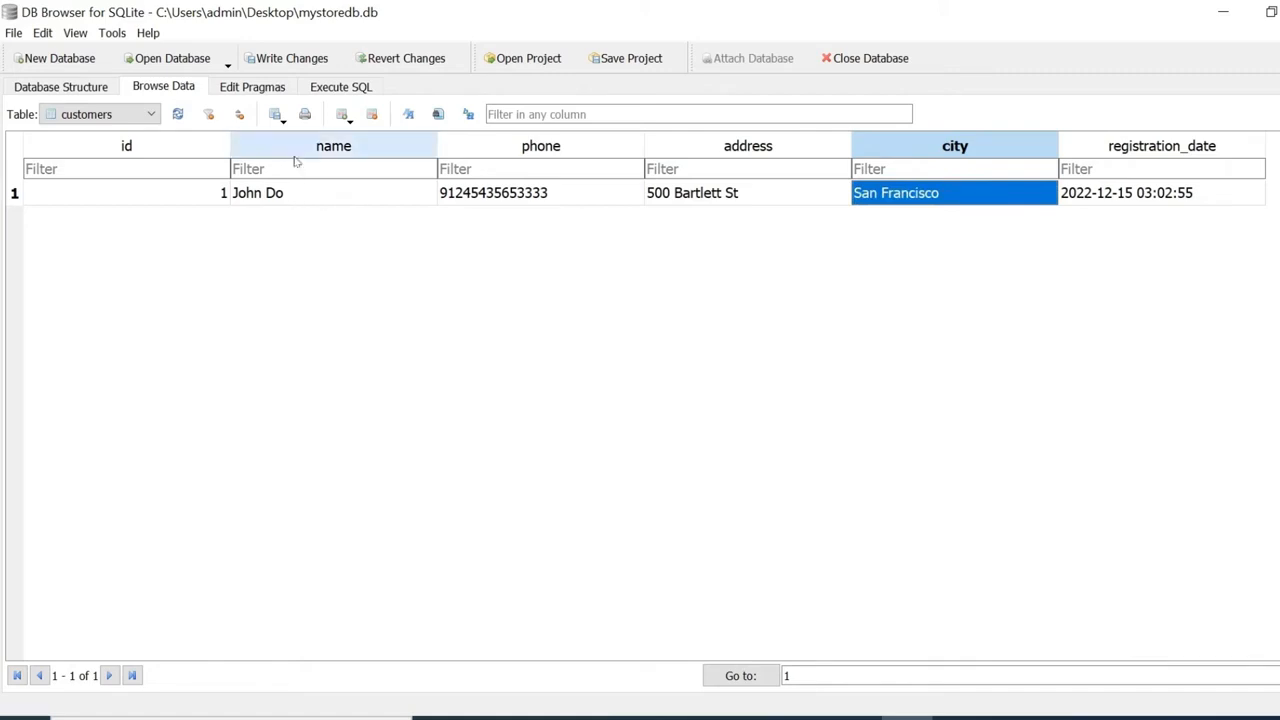
# Add a second record with another customer's name, phone, street address and city San Francisco.
pyautogui.click(341, 114)
pyautogui.doubleClick(284, 224)
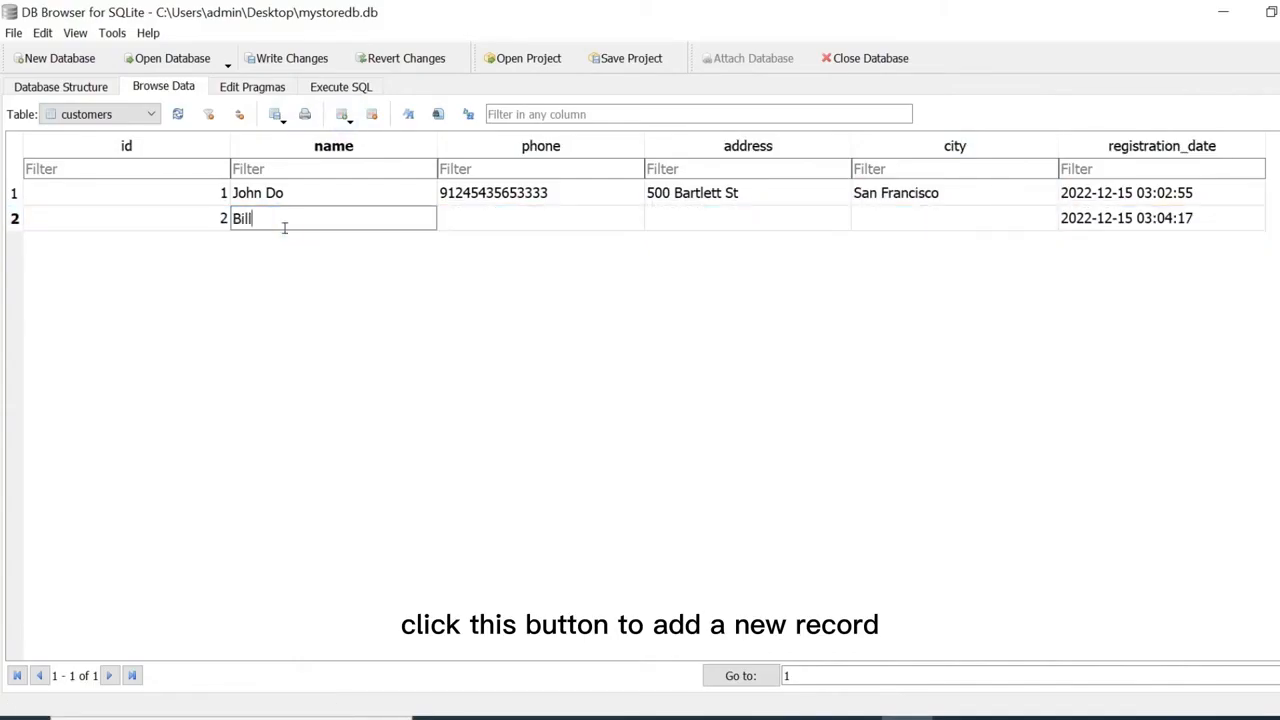
pyautogui.press('Return')
pyautogui.press('Tab')
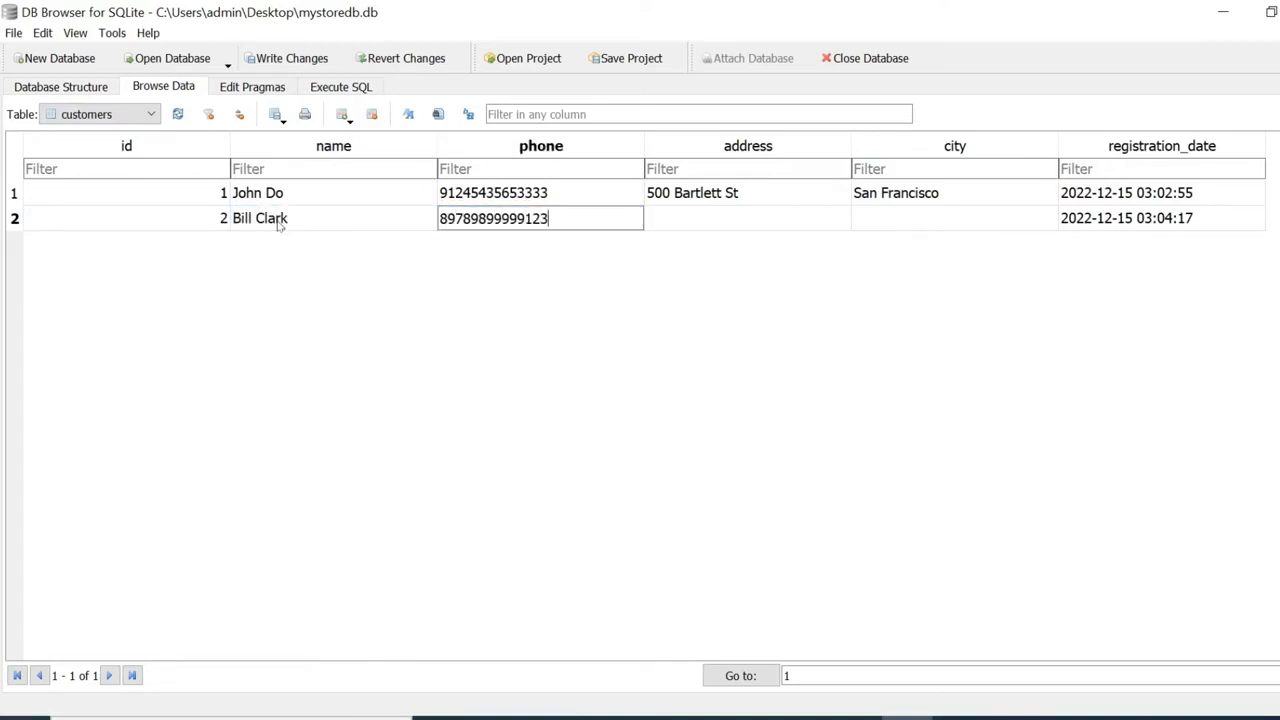
pyautogui.press('Tab')
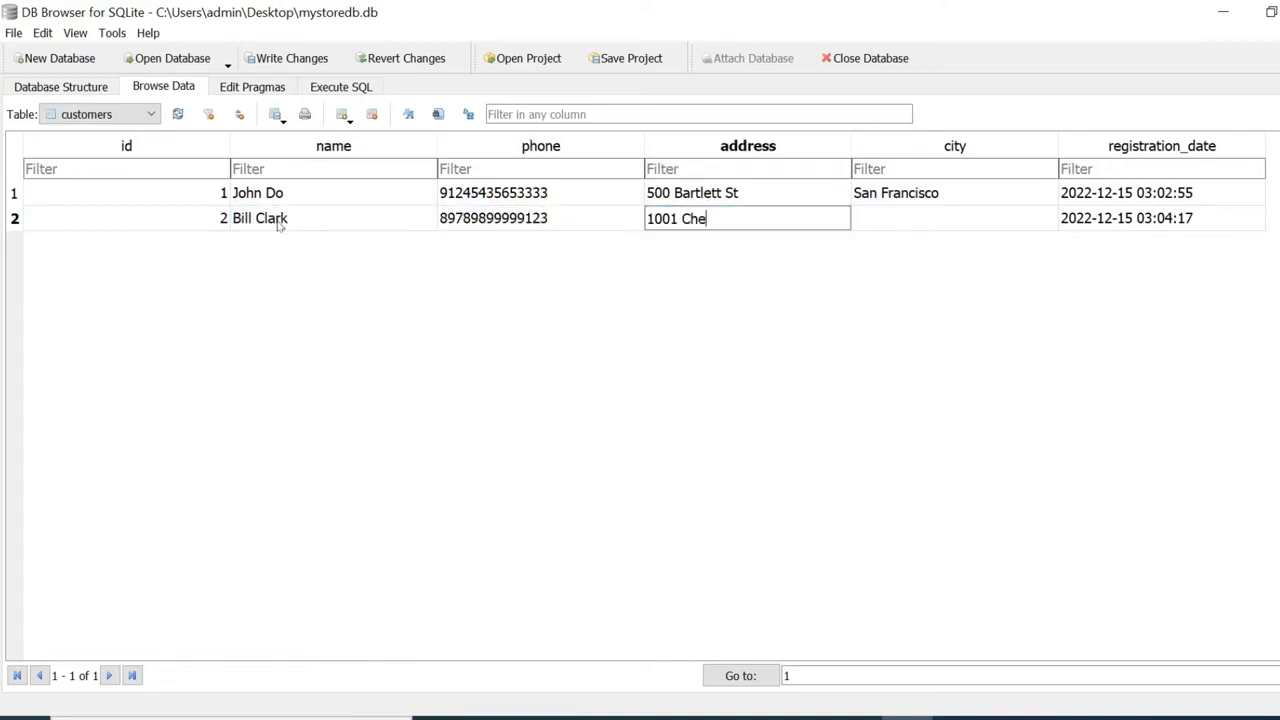
pyautogui.press('Tab')
pyautogui.press('Return')
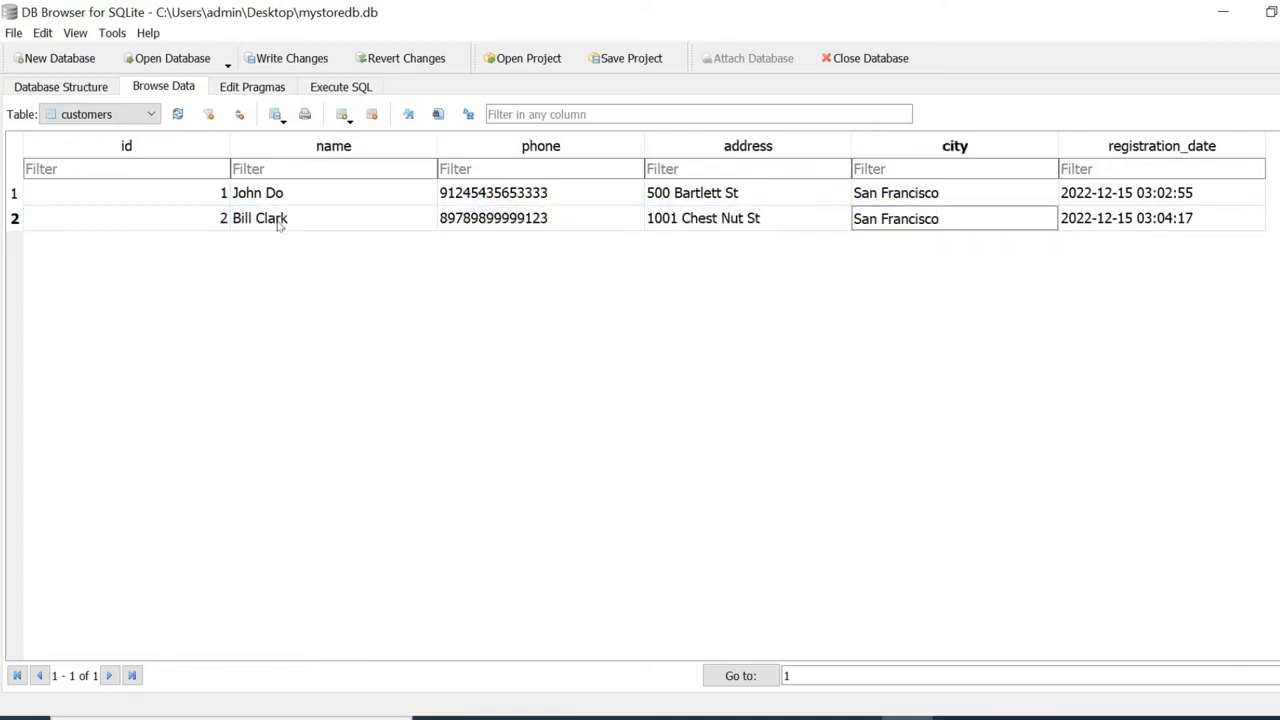
pyautogui.press('Return')
# Add a third record with a customer's name, phone, street address and city San Francisco.
pyautogui.click(342, 114)
pyautogui.doubleClick(312, 244)
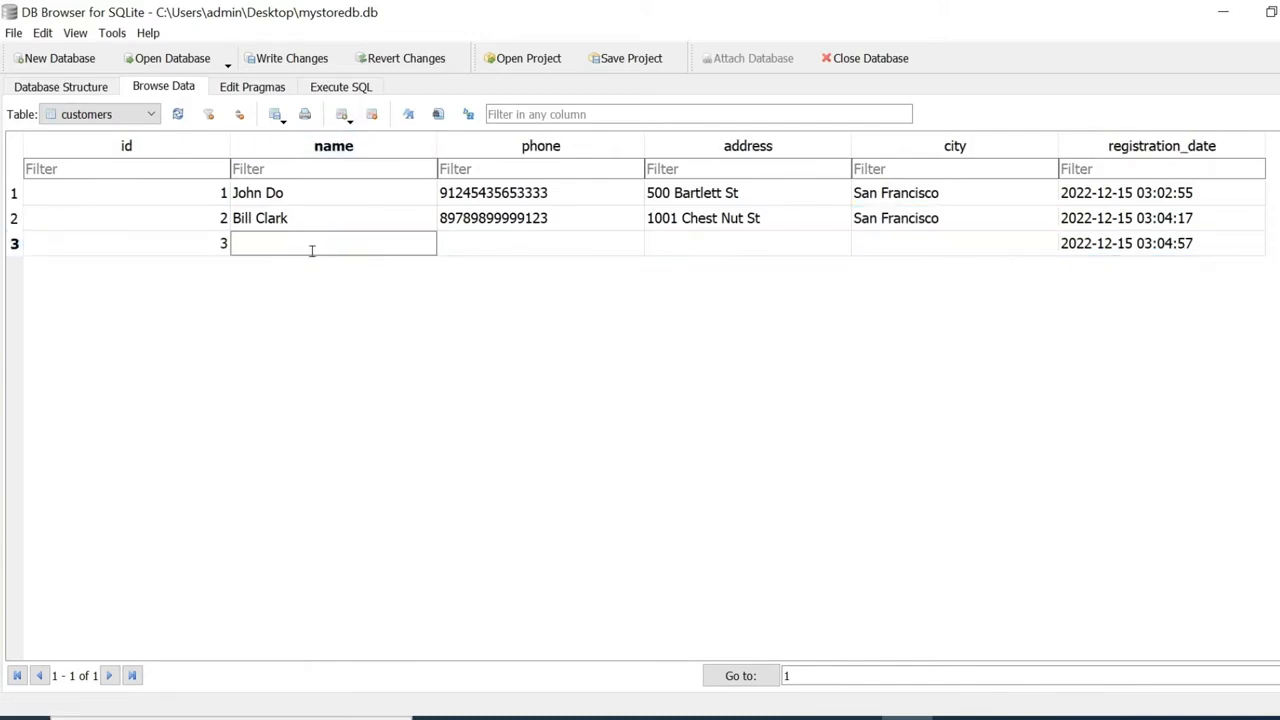
pyautogui.write('Jane Noe')
pyautogui.press('Tab')
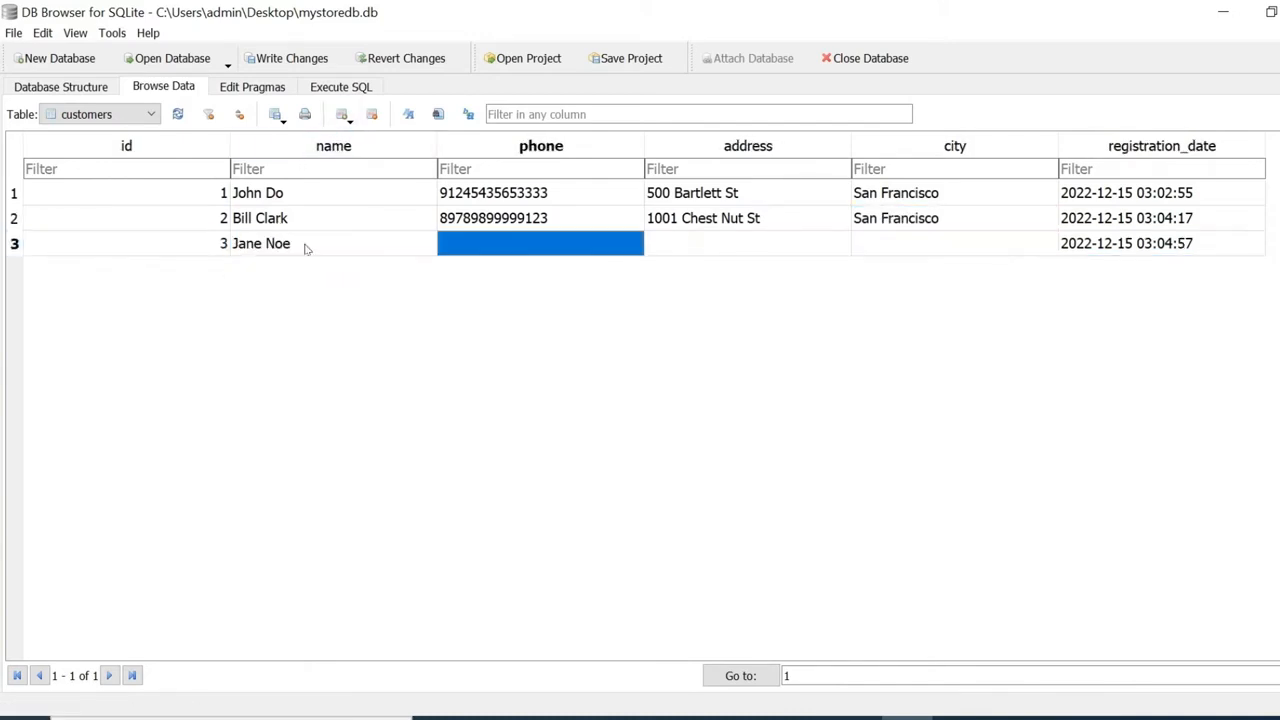
pyautogui.write('9')
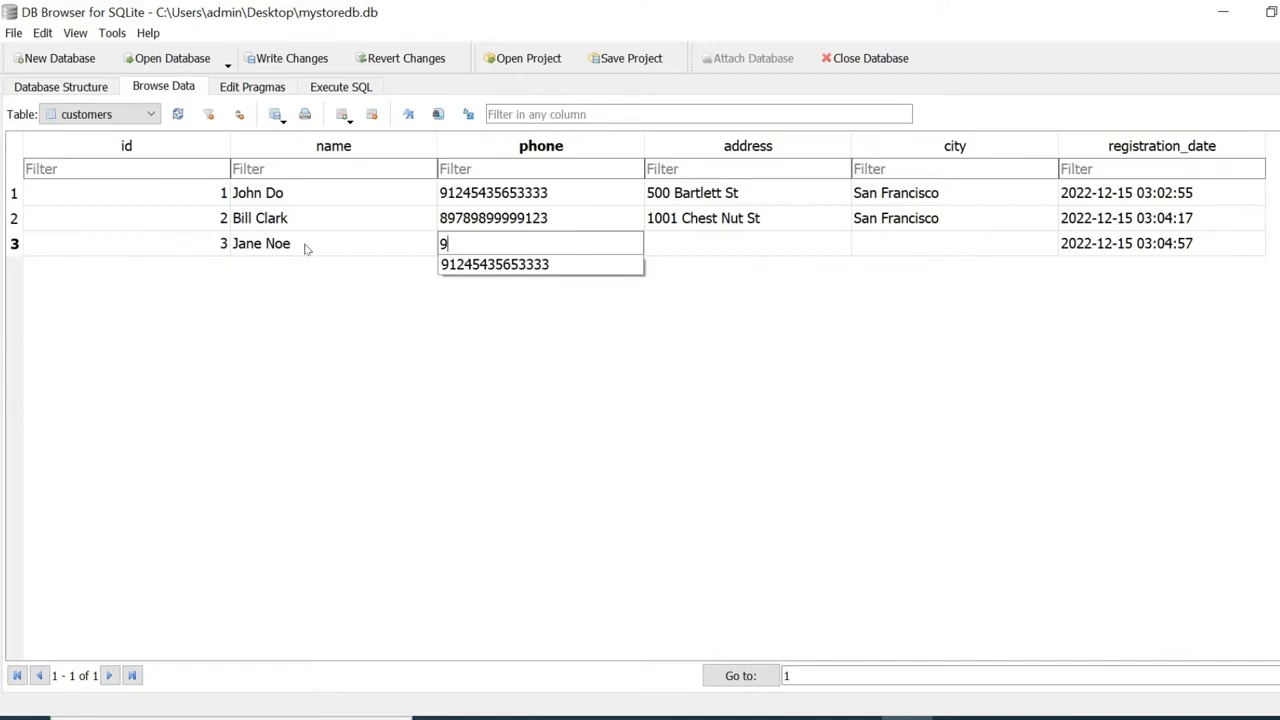
pyautogui.press('BackSpace')
pyautogui.write('12345678902345')
pyautogui.press('Return')
pyautogui.press('Tab')
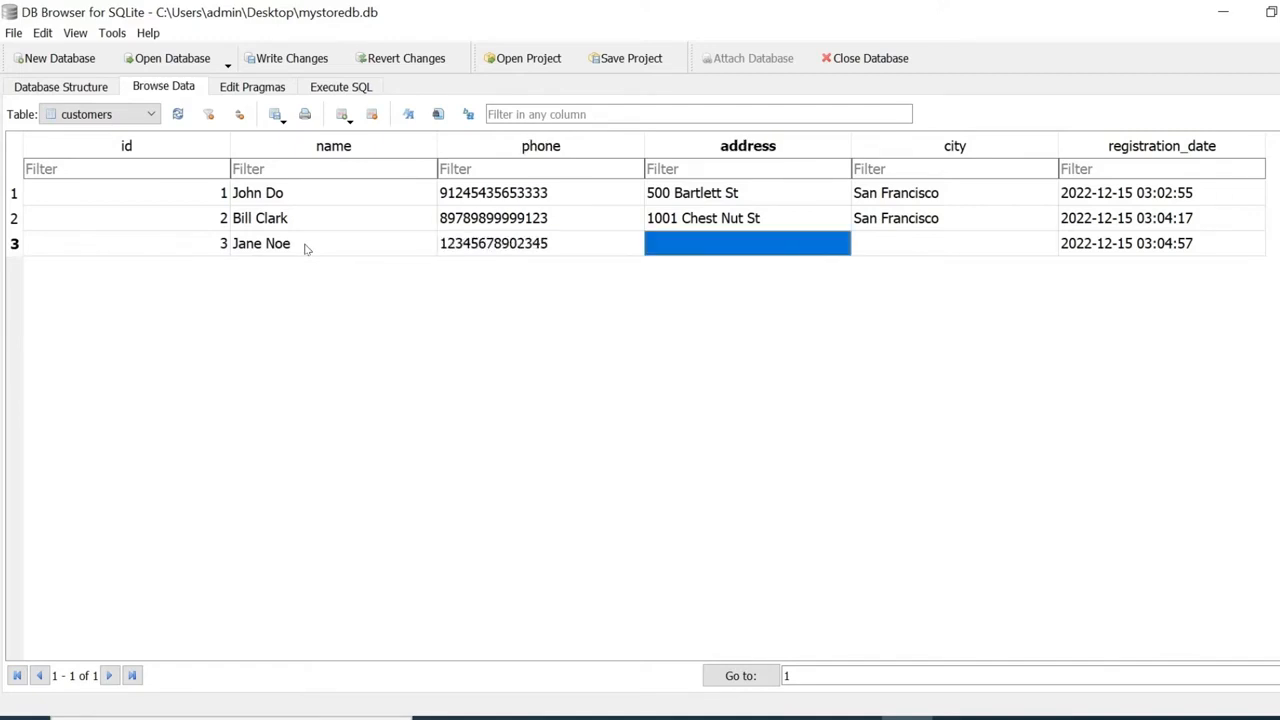
pyautogui.press('Tab')
pyautogui.write('San Francisco')
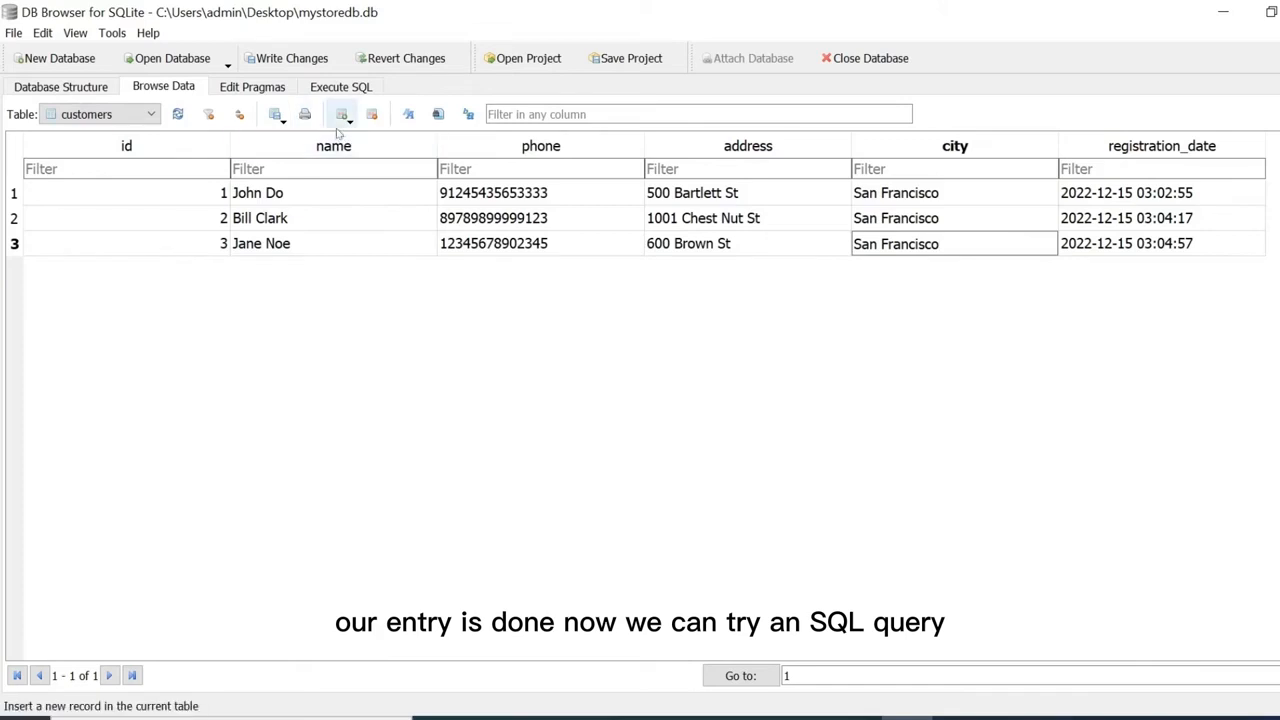
pyautogui.click(780, 245)
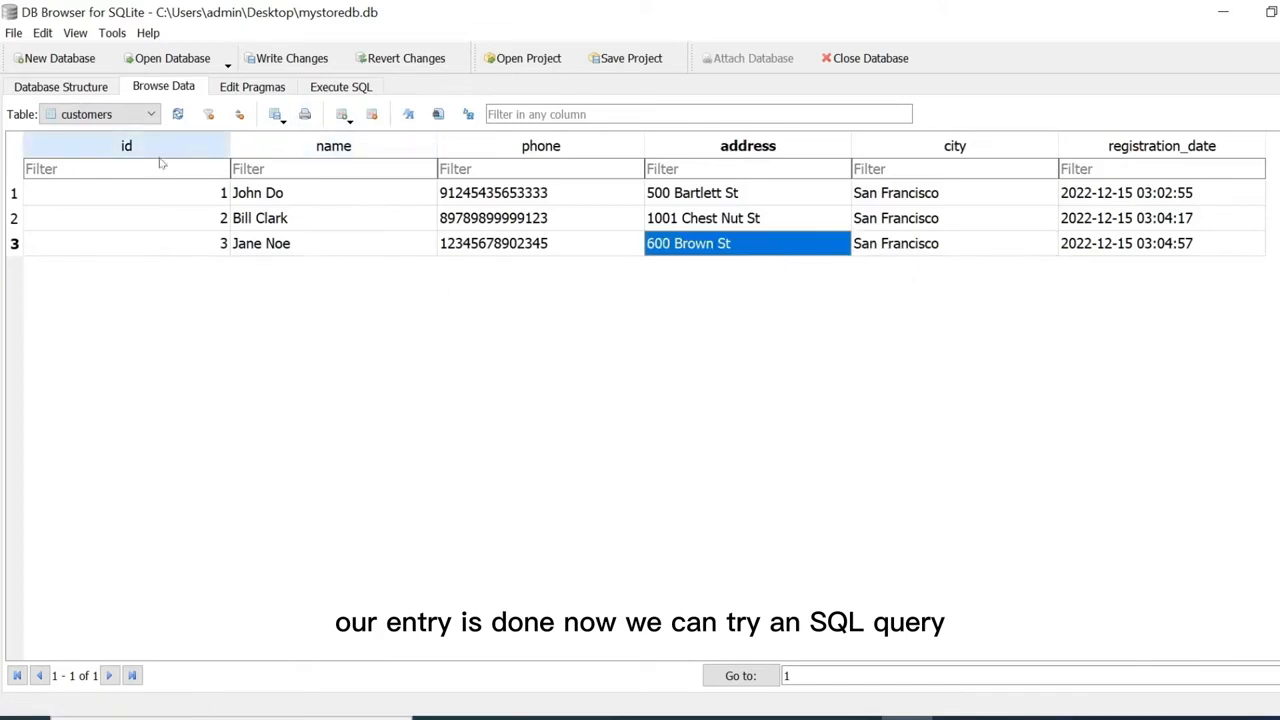
# Run SELECT * FROM CUSTOMERS WHERE ID=1; returning one row, then go back to browsing customers.
pyautogui.click(340, 88)
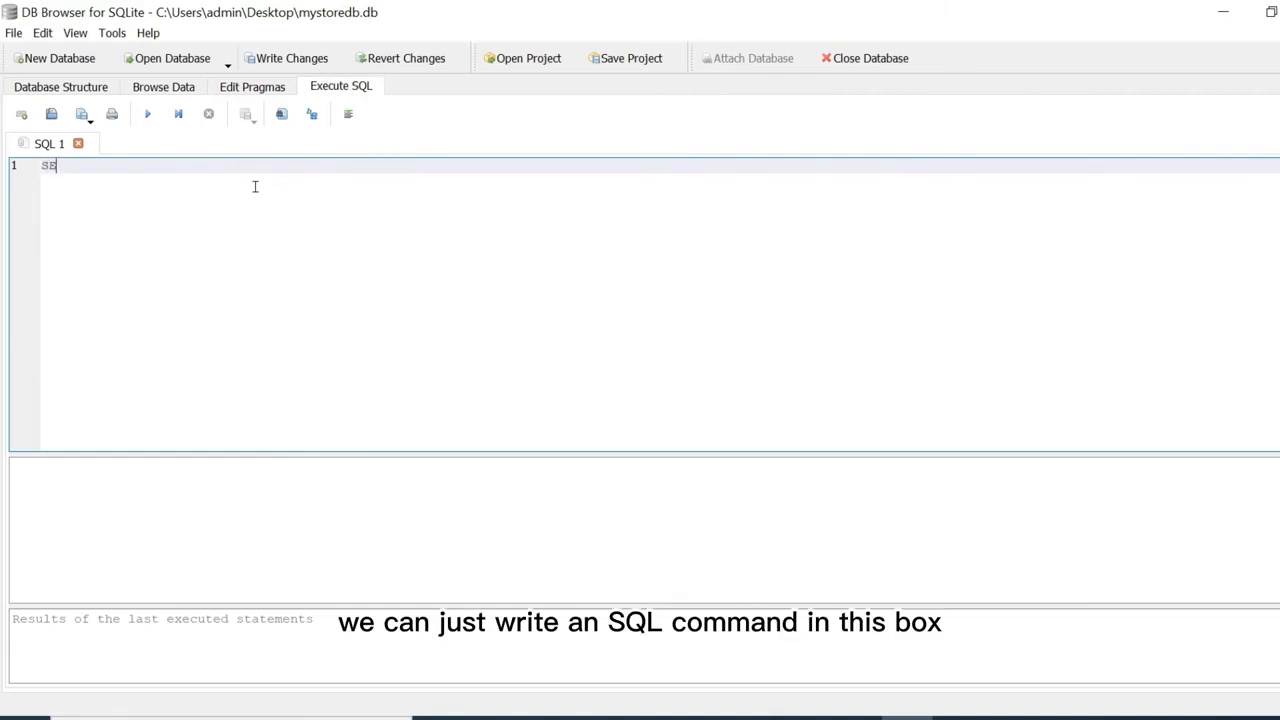
pyautogui.write('SELECT ')
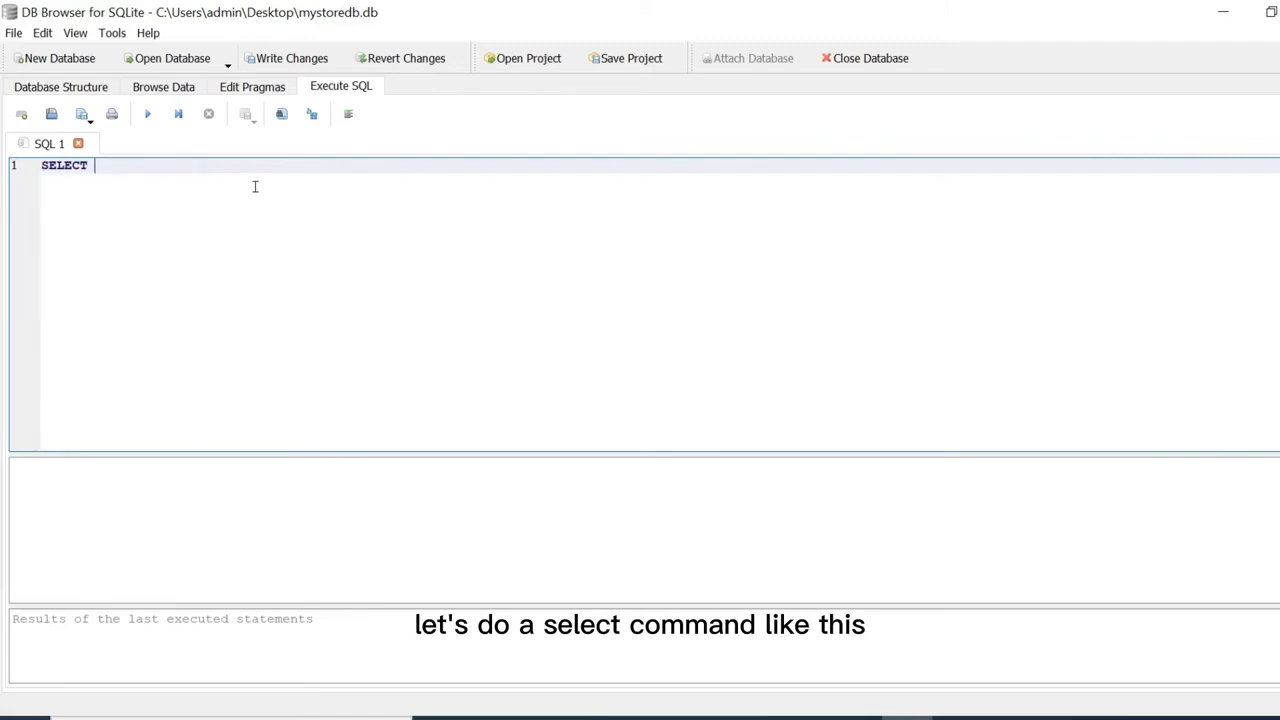
pyautogui.write('* FROM CU')
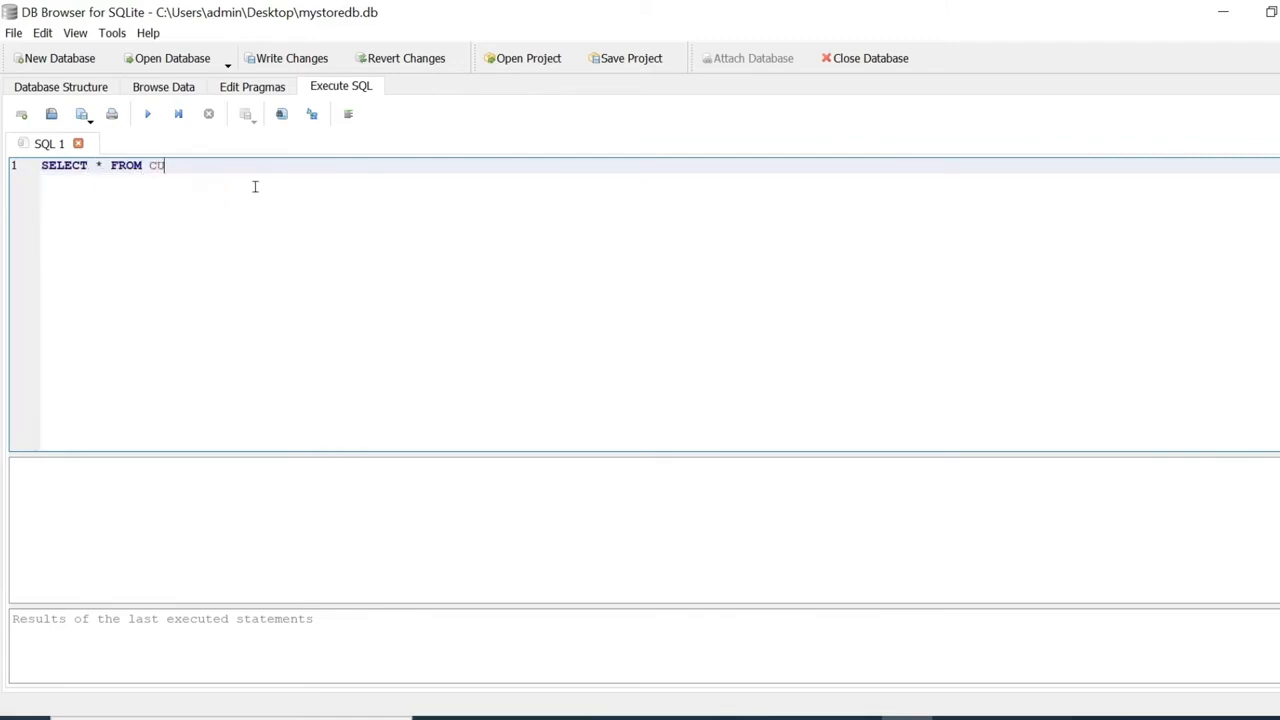
pyautogui.write('STOMERS WHERE ID=1')
pyautogui.press('Return')
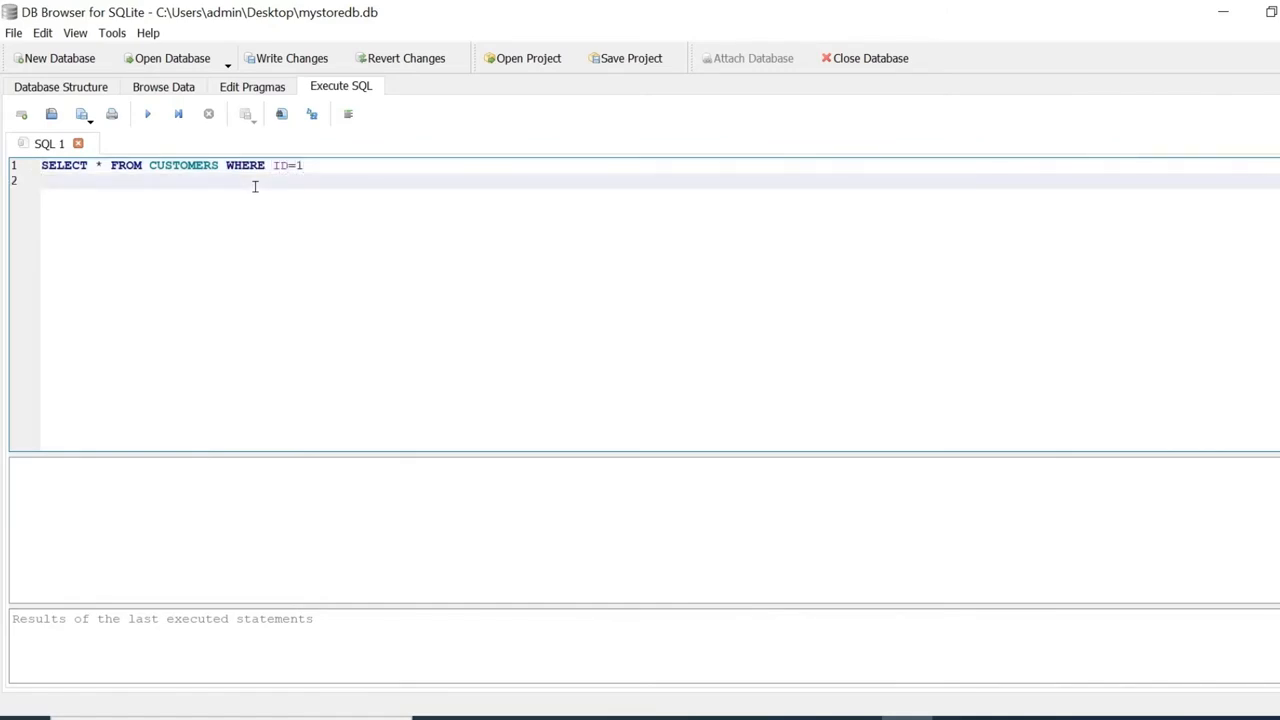
pyautogui.click(307, 165)
pyautogui.write(';')
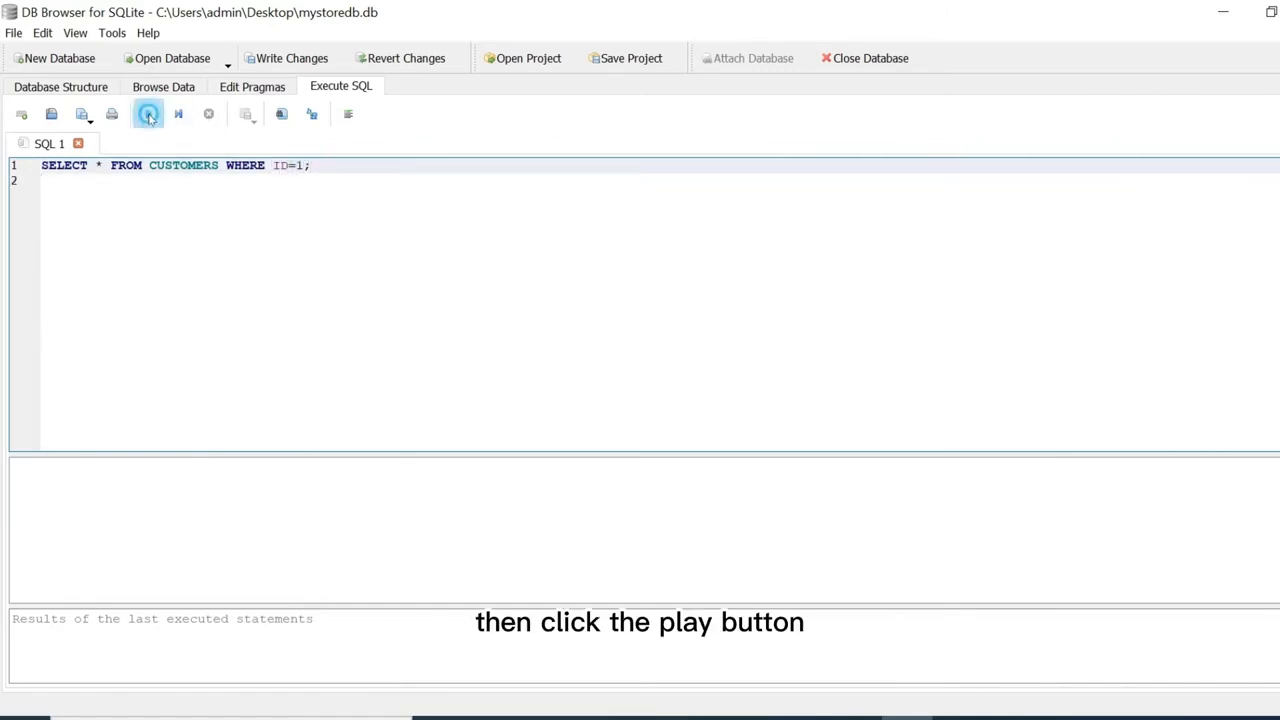
pyautogui.click(148, 116)
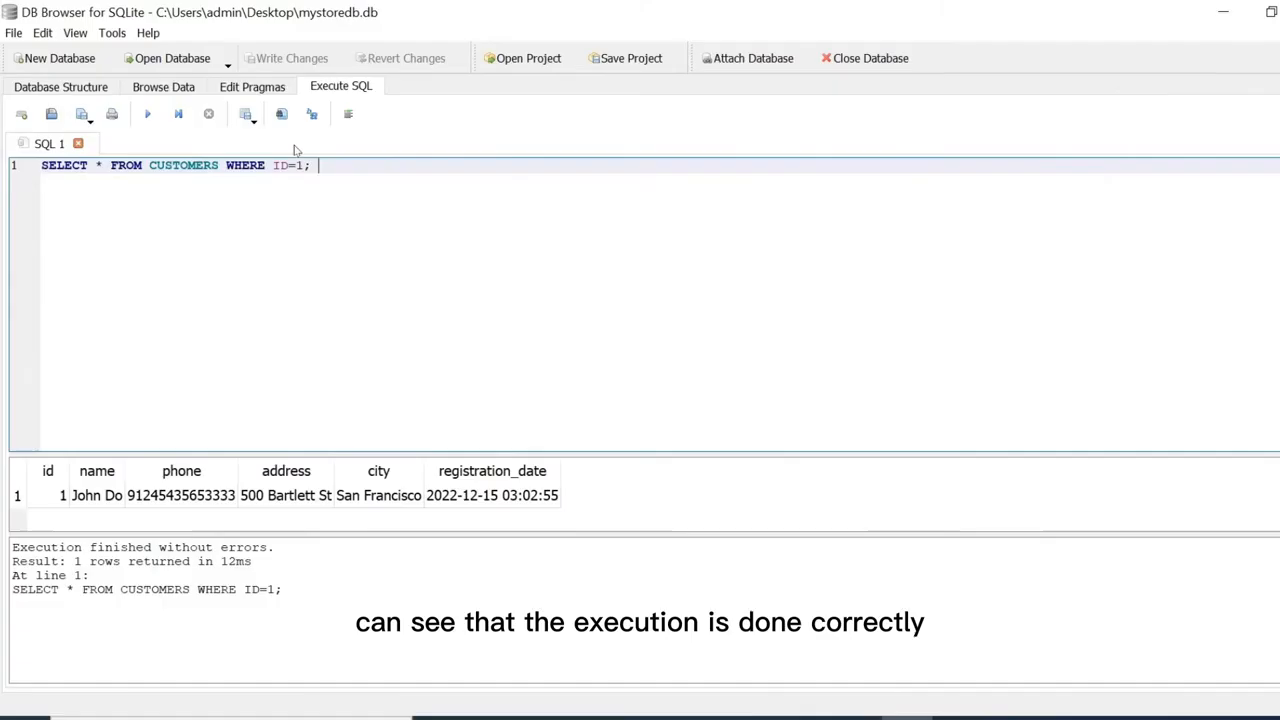
pyautogui.click(185, 87)
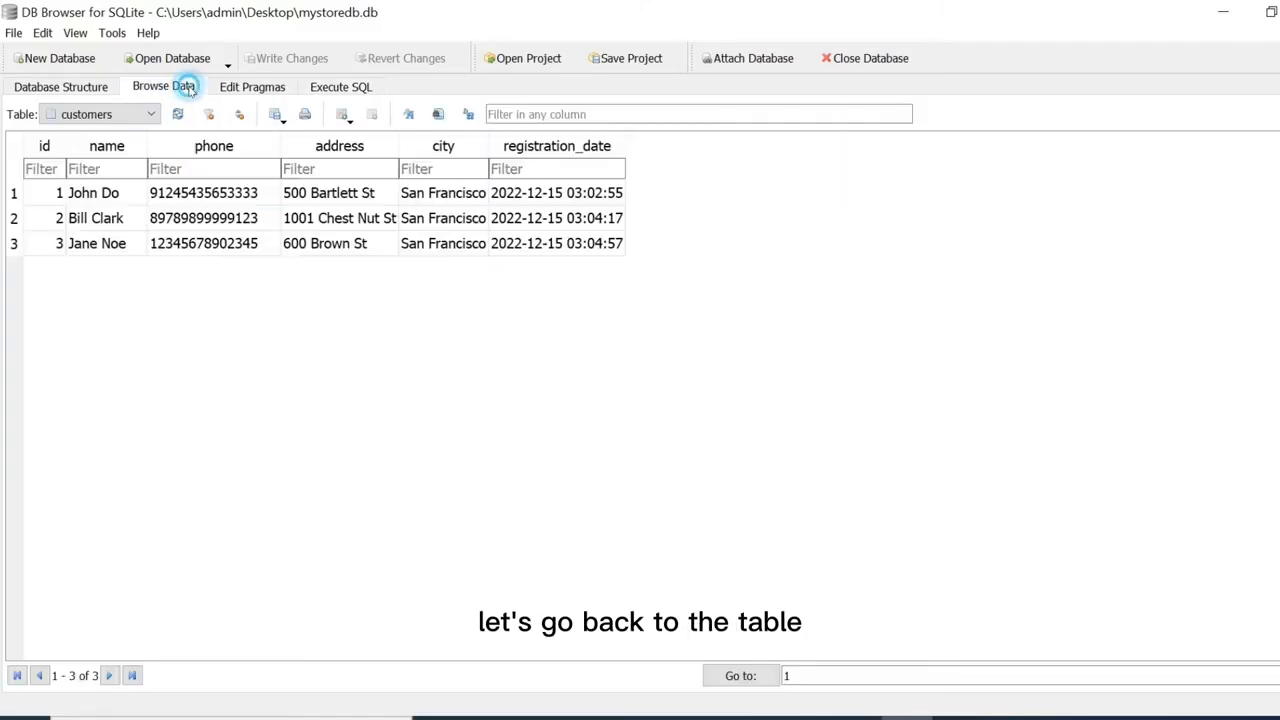
# Delete the customers record with id 3, leaving ids 1 and 2.
pyautogui.click(42, 245)
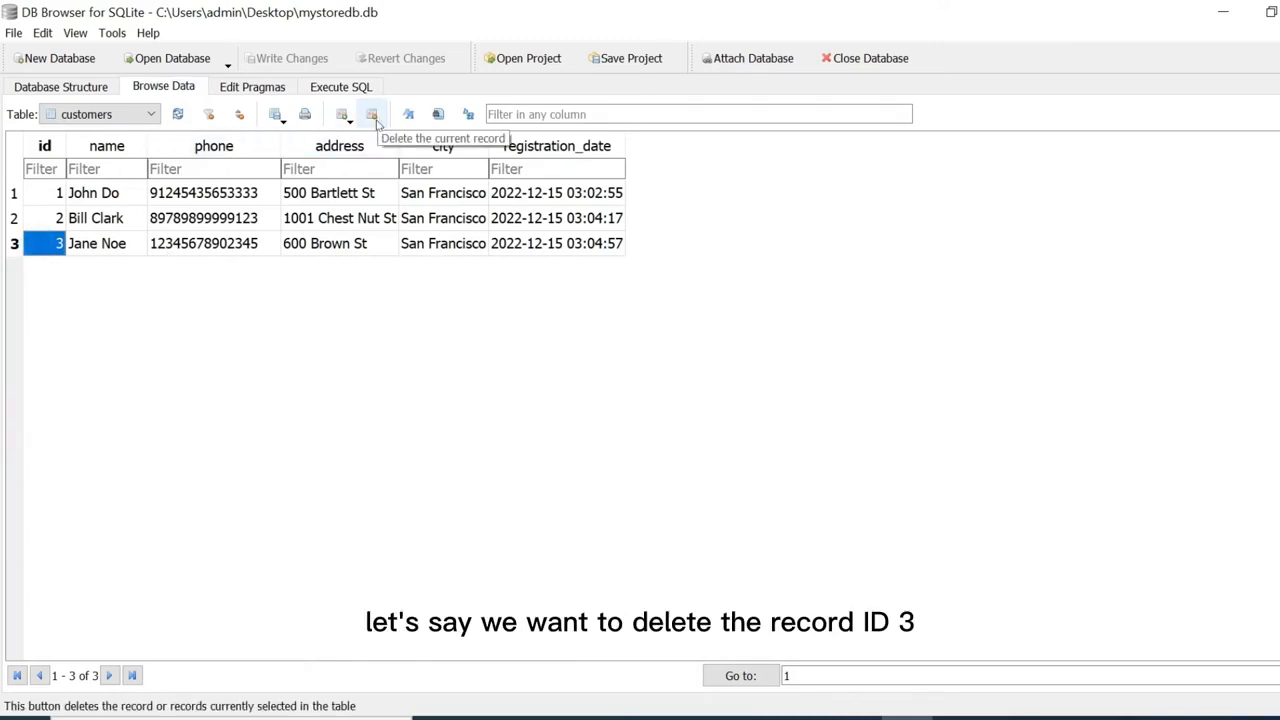
pyautogui.click(372, 116)
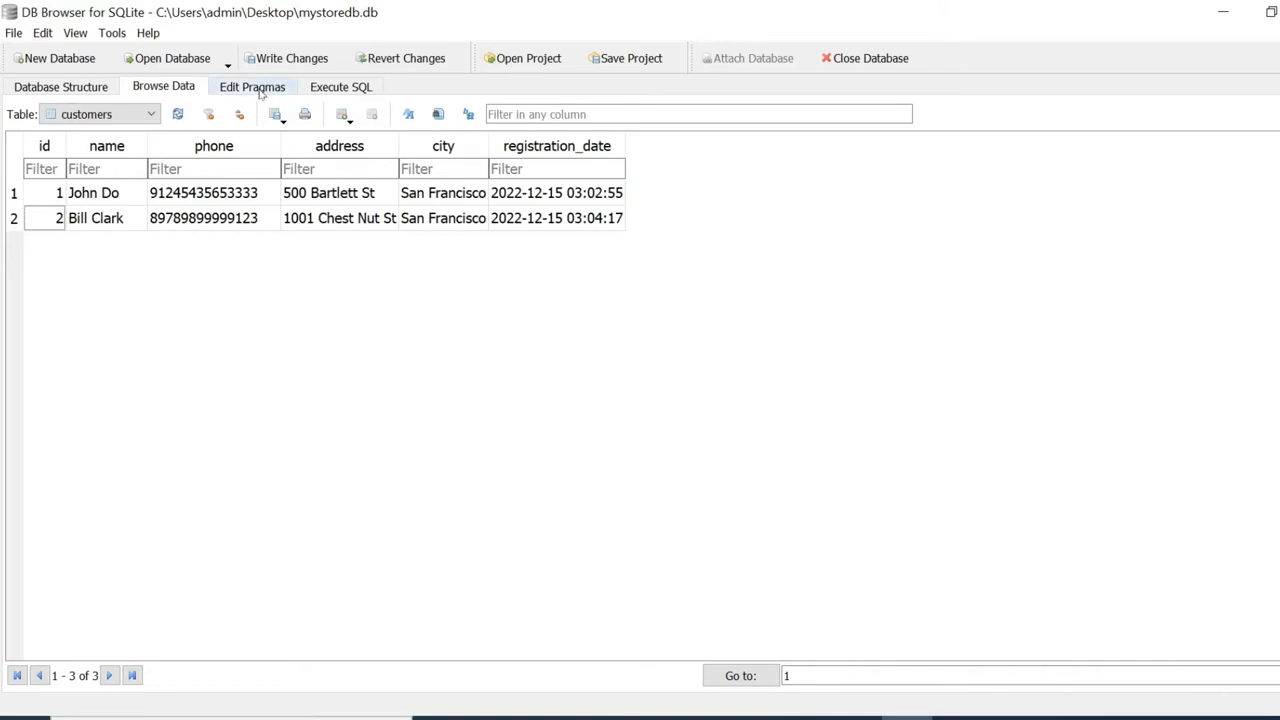
# Rewrite the query as DELETE FROM CUSTOMERS WHERE ID=1 and execute it.
pyautogui.click(338, 87)
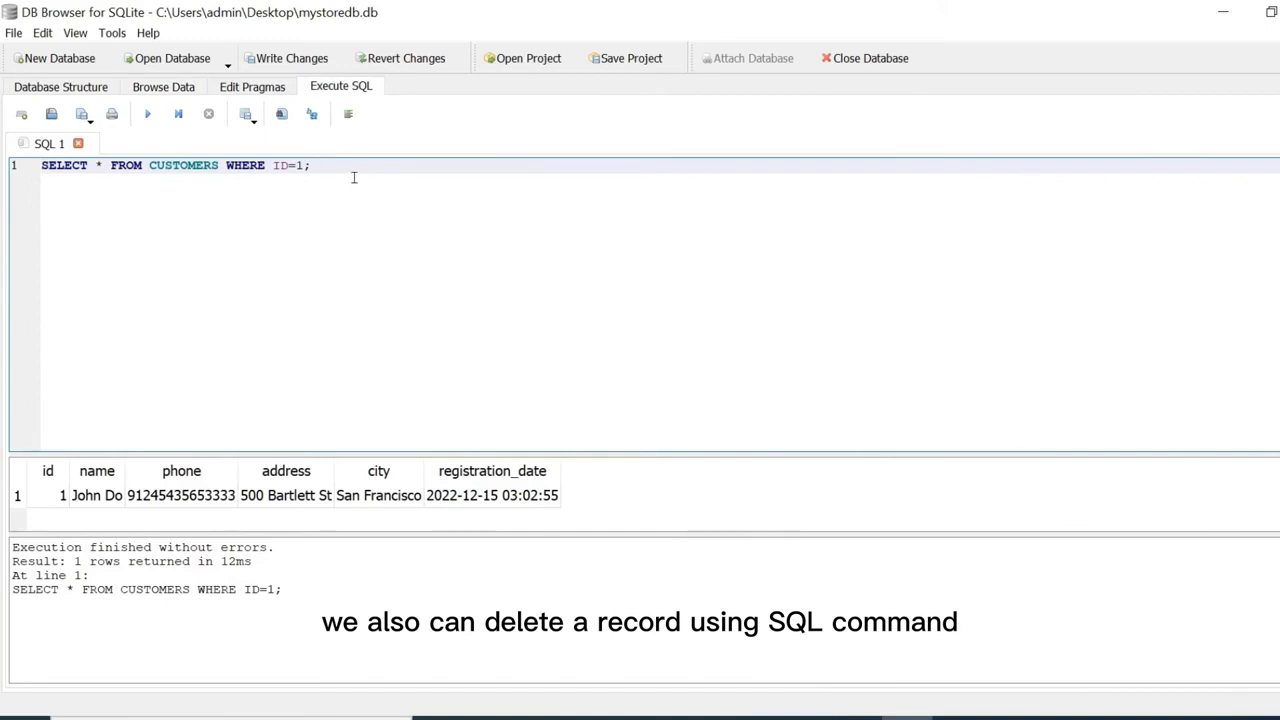
pyautogui.click(110, 166)
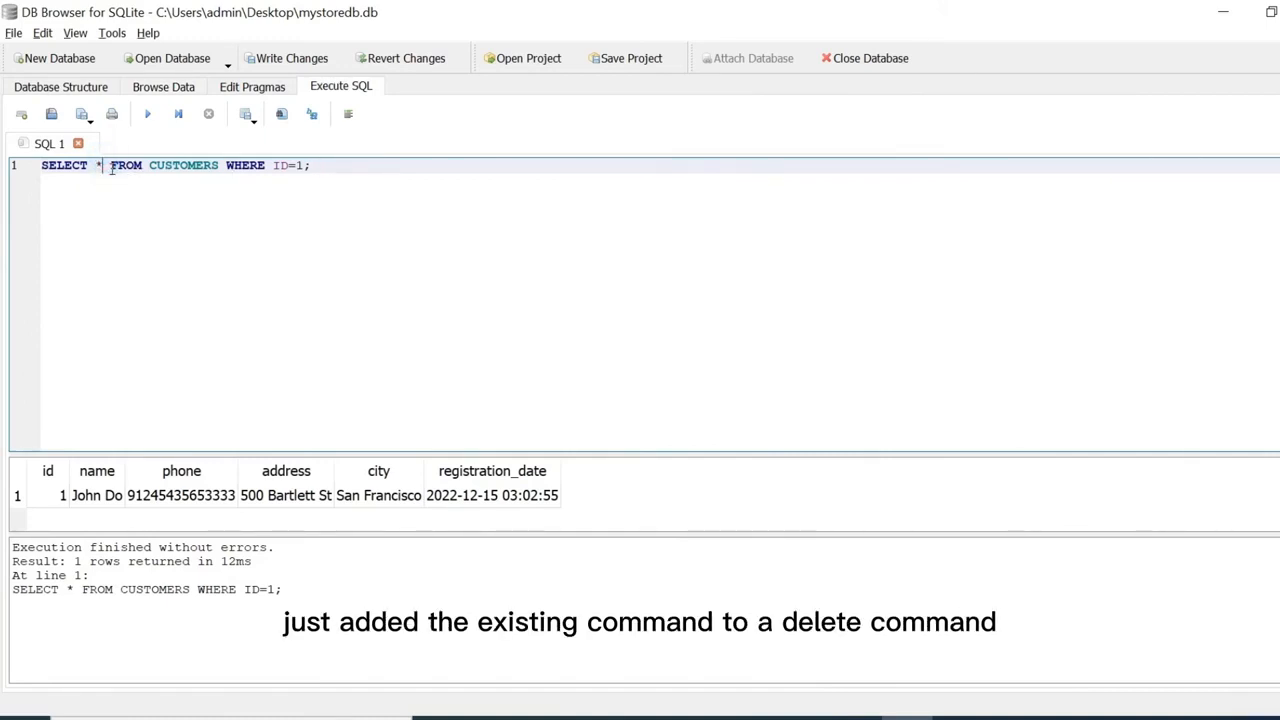
pyautogui.moveTo(110, 166); pyautogui.dragTo(33, 167)
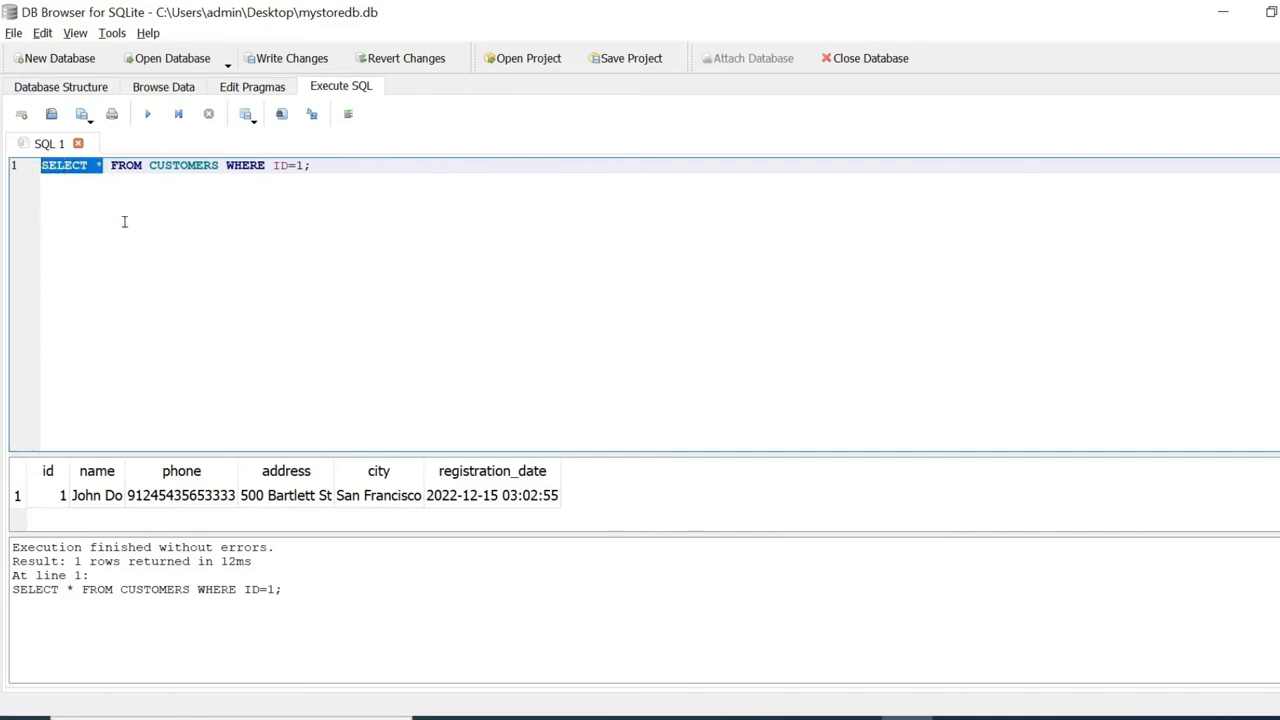
pyautogui.write('DELET')
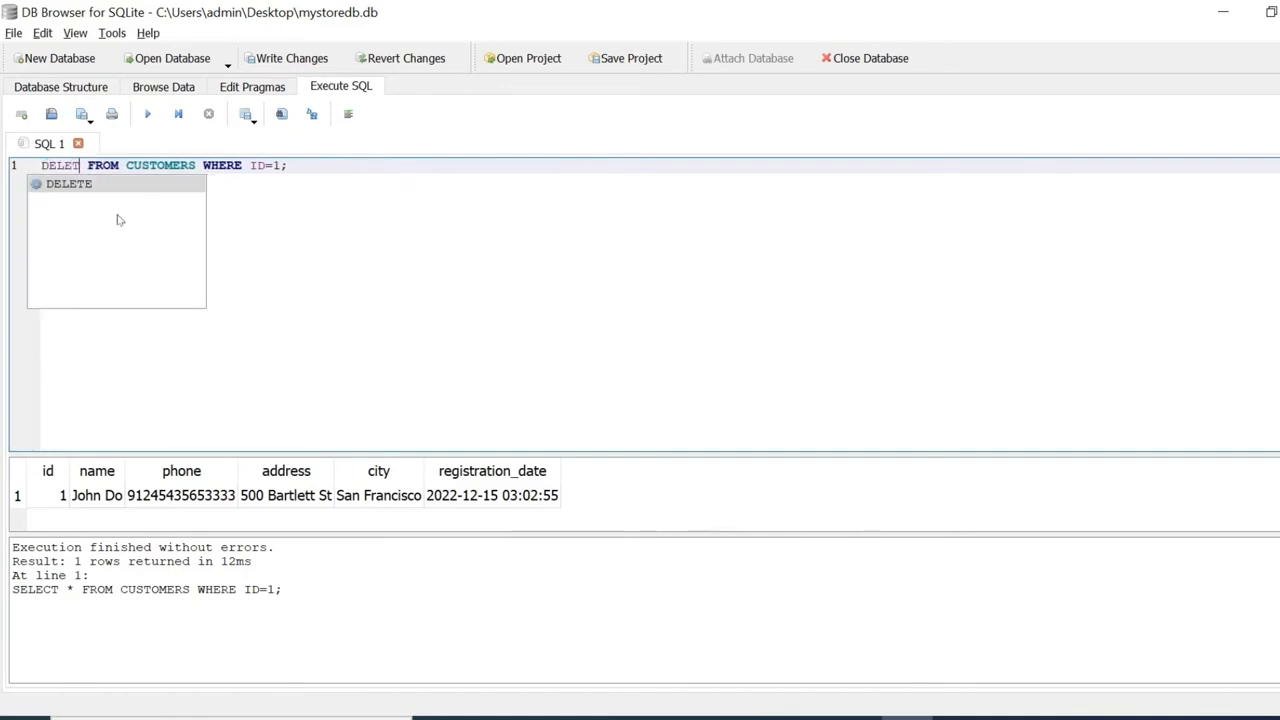
pyautogui.write('E')
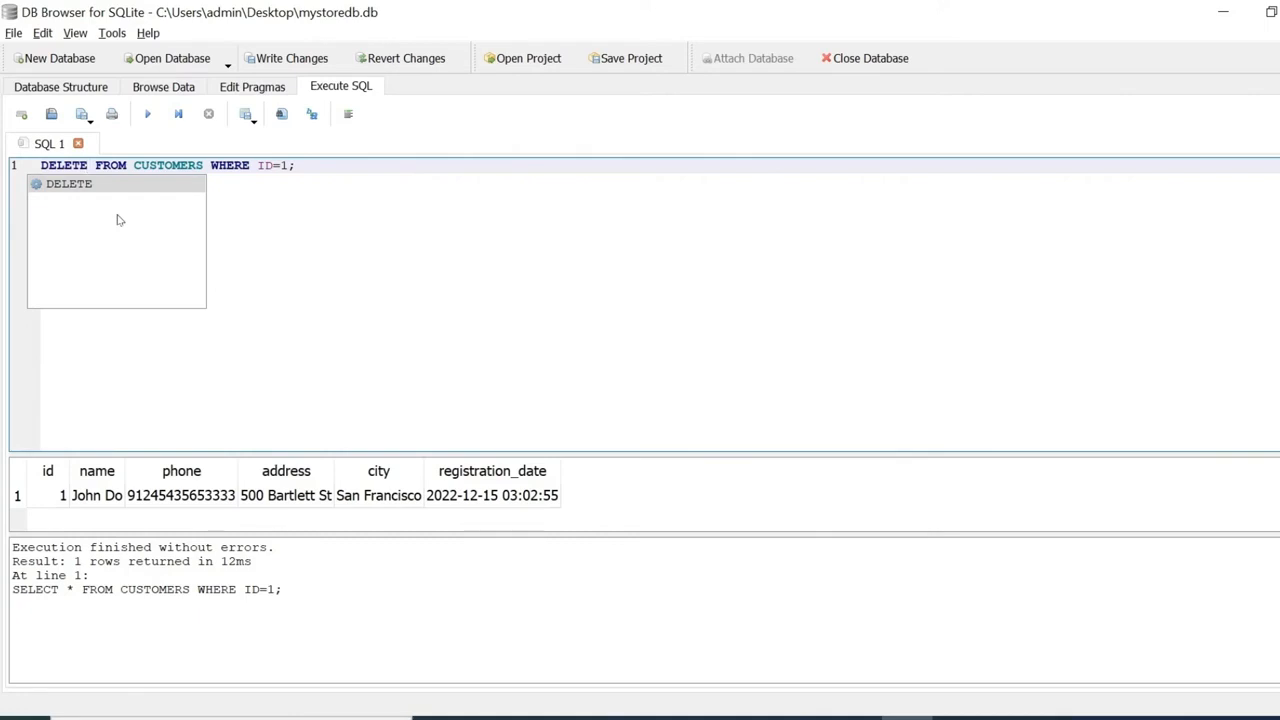
pyautogui.click(266, 210)
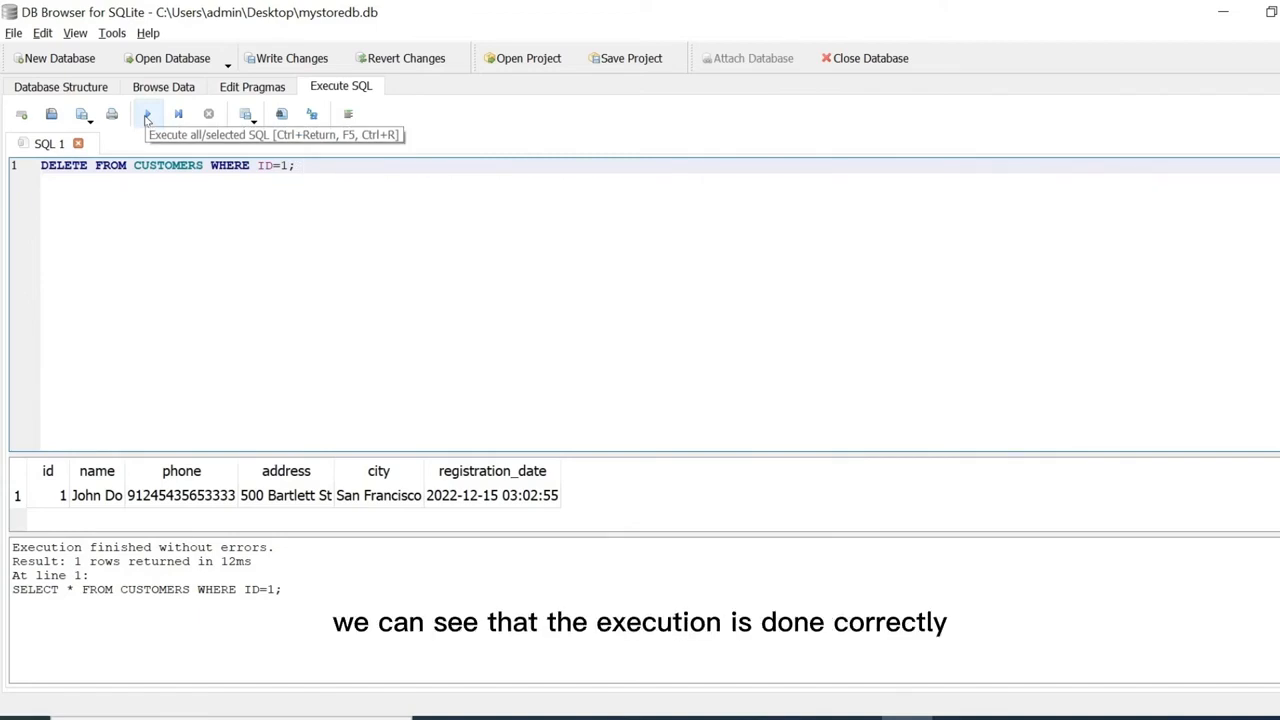
pyautogui.click(147, 116)
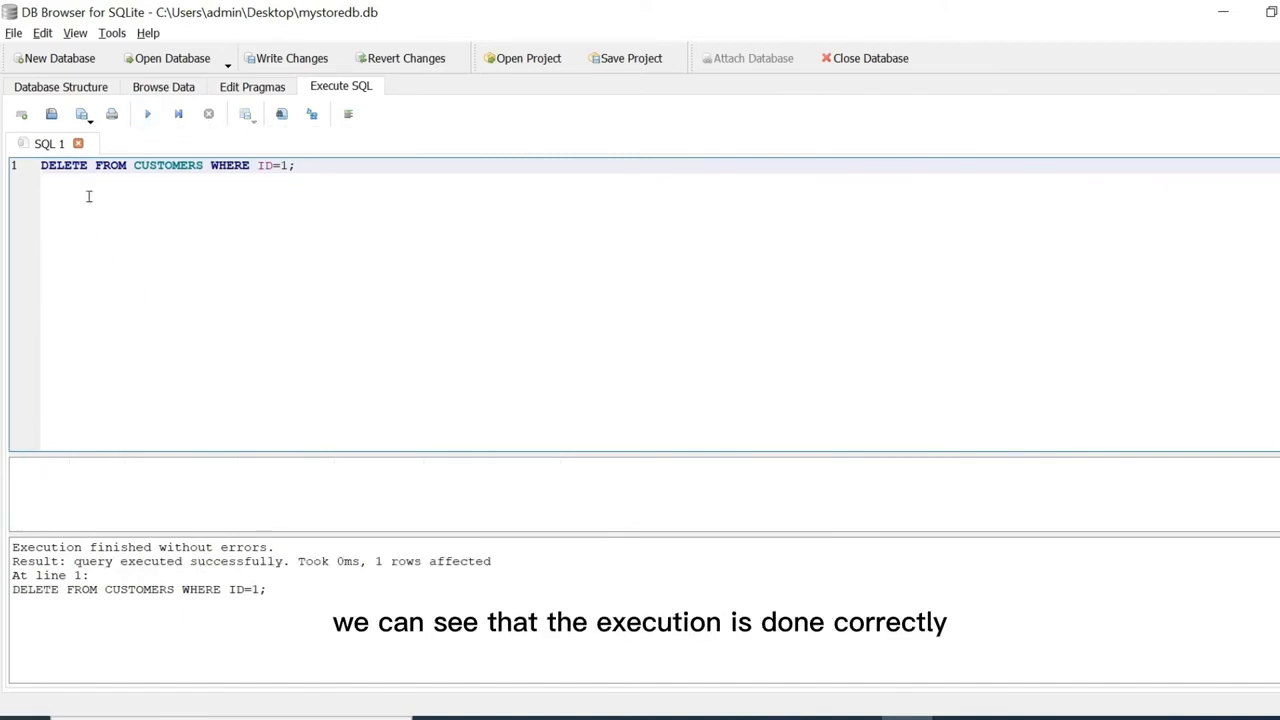
# Confirm only the id 2 customer remains, then go back to the Database Structure view.
pyautogui.click(168, 88)
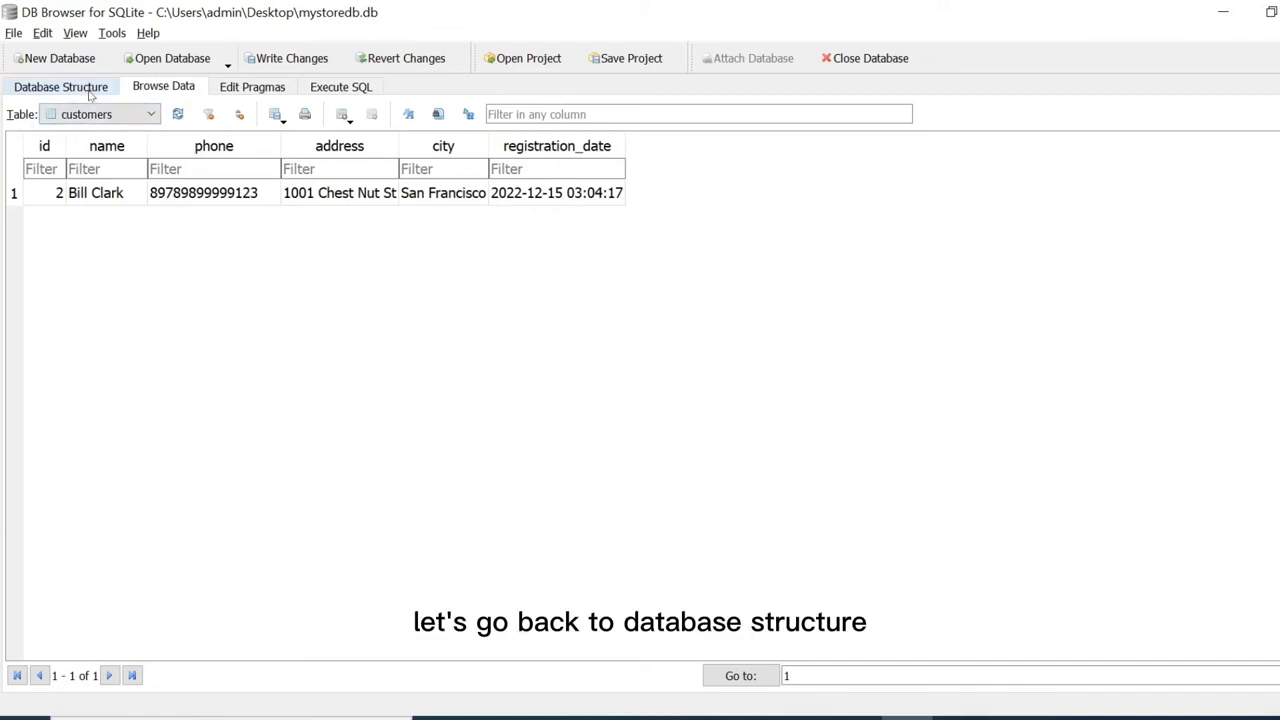
pyautogui.click(89, 90)
pyautogui.click(70, 172)
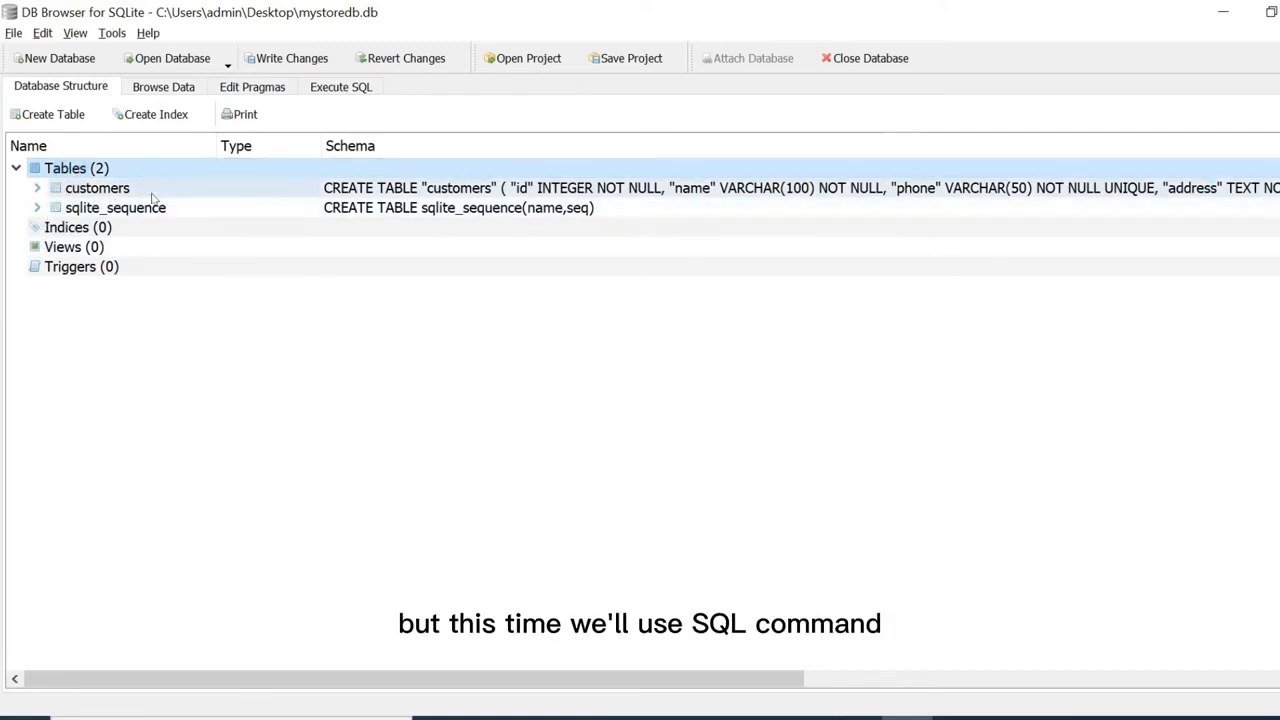
# Replace the DELETE statement with the pasted CREATE TABLE IF NOT EXISTS users statement and execute it.
pyautogui.click(357, 90)
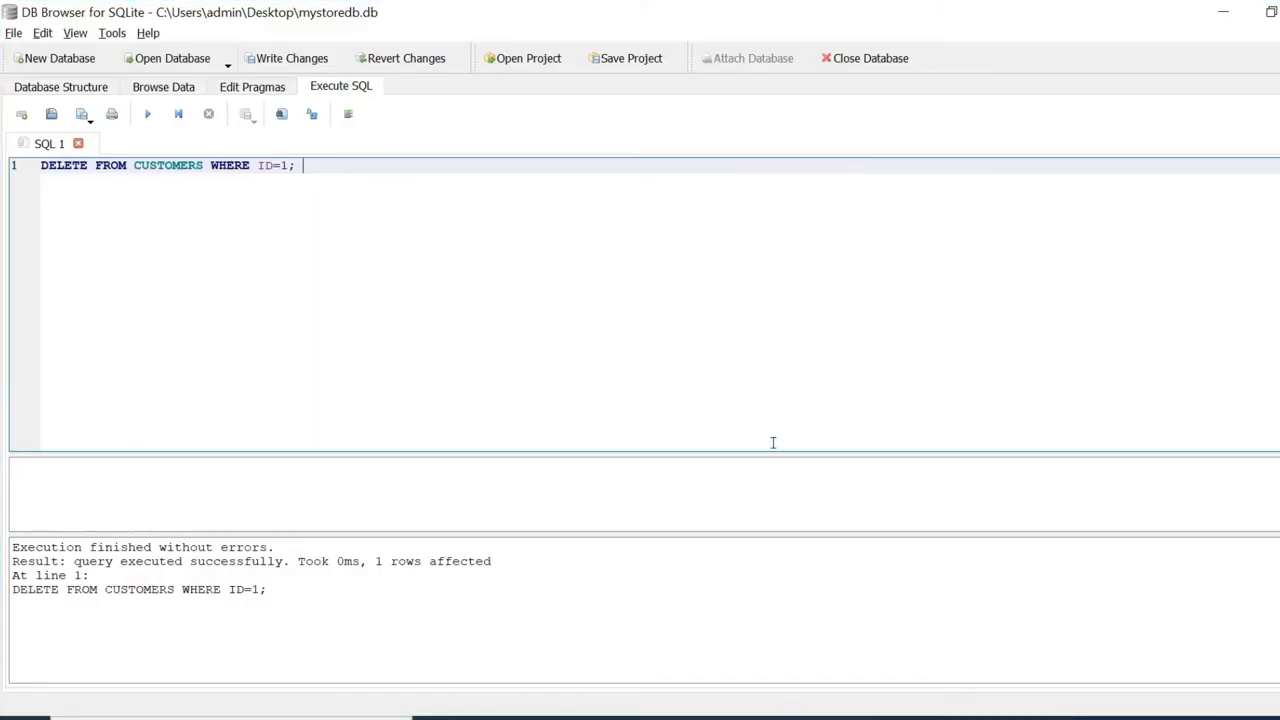
pyautogui.moveTo(316, 166); pyautogui.dragTo(36, 170)
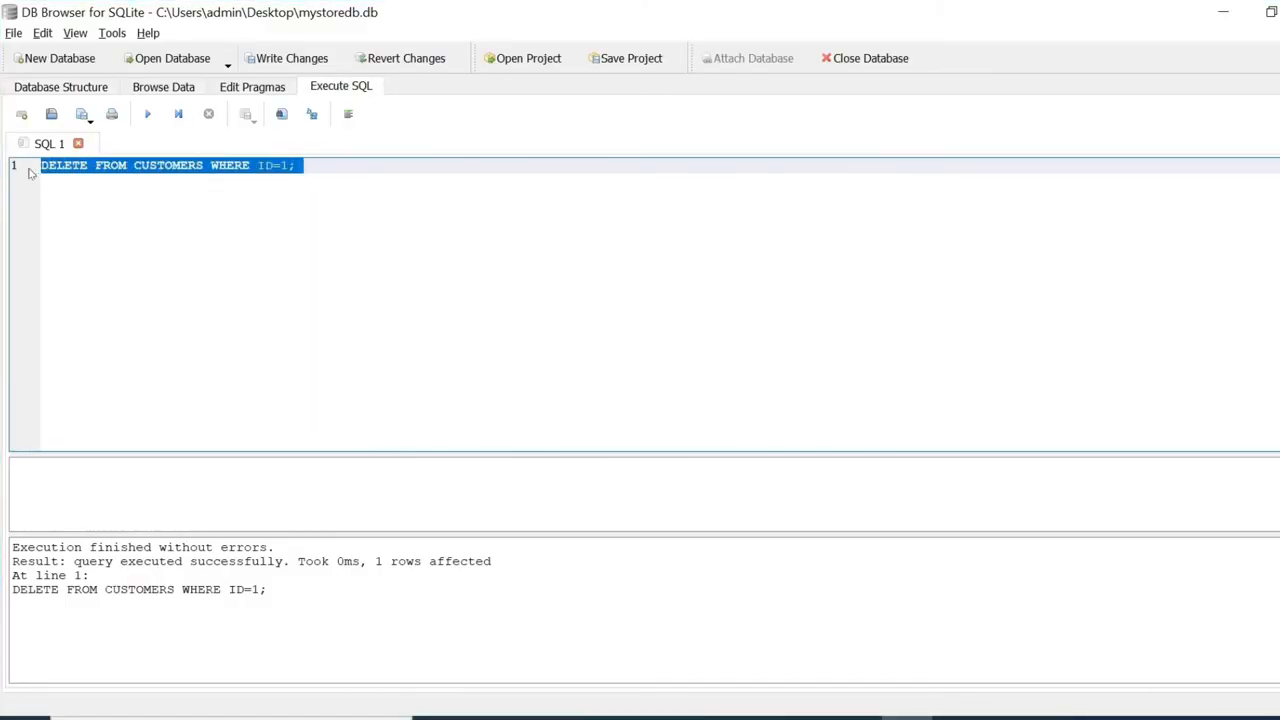
pyautogui.hotkey('ctrl', 'v')
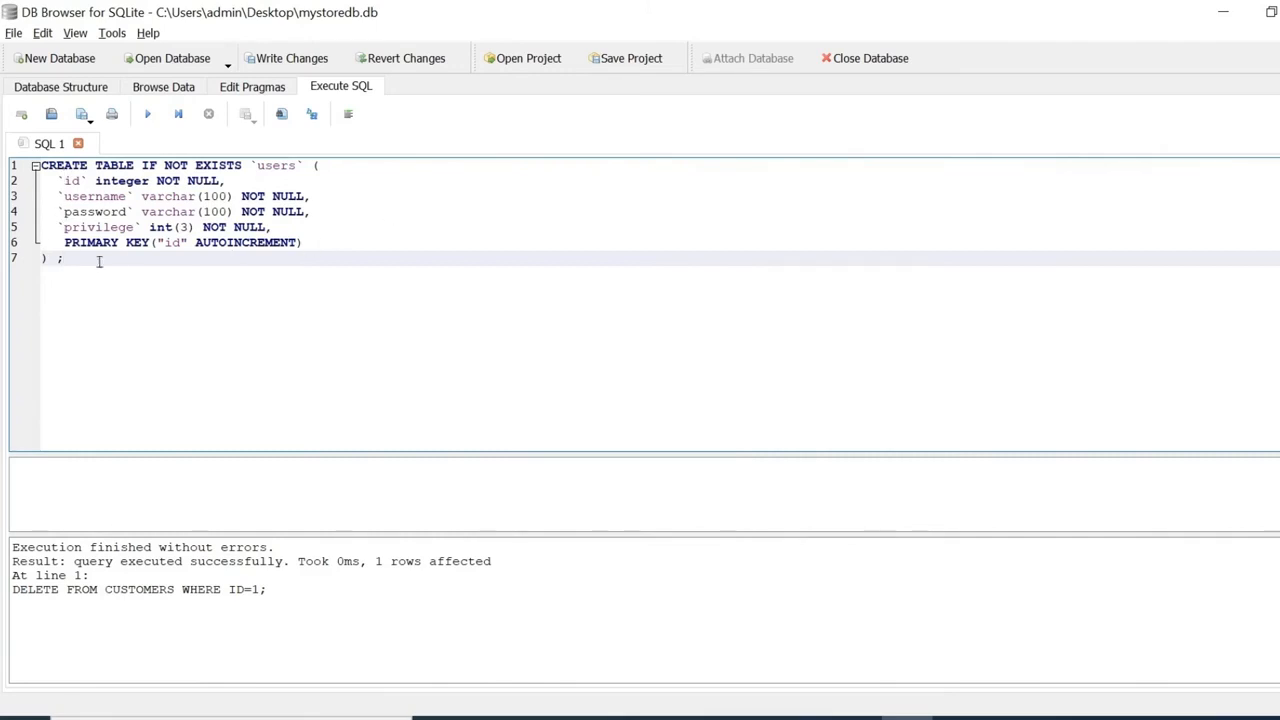
pyautogui.click(150, 118)
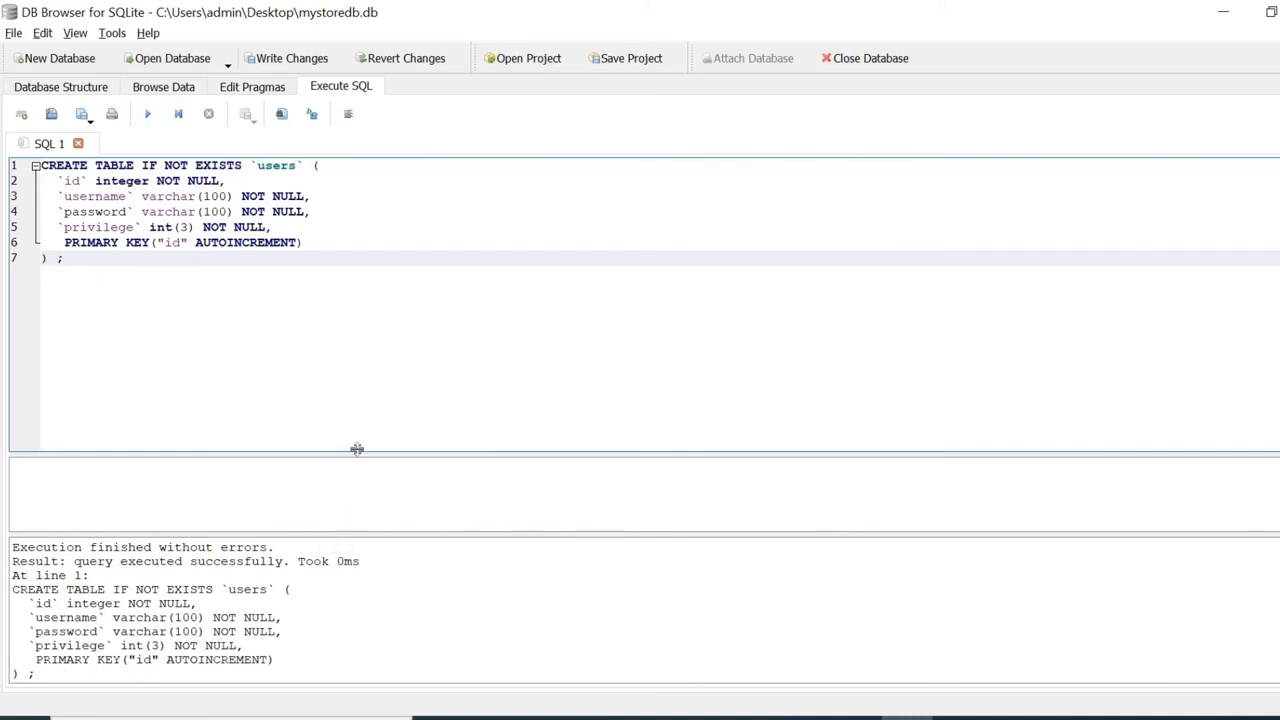
pyautogui.moveTo(58, 680); pyautogui.dragTo(12, 545)
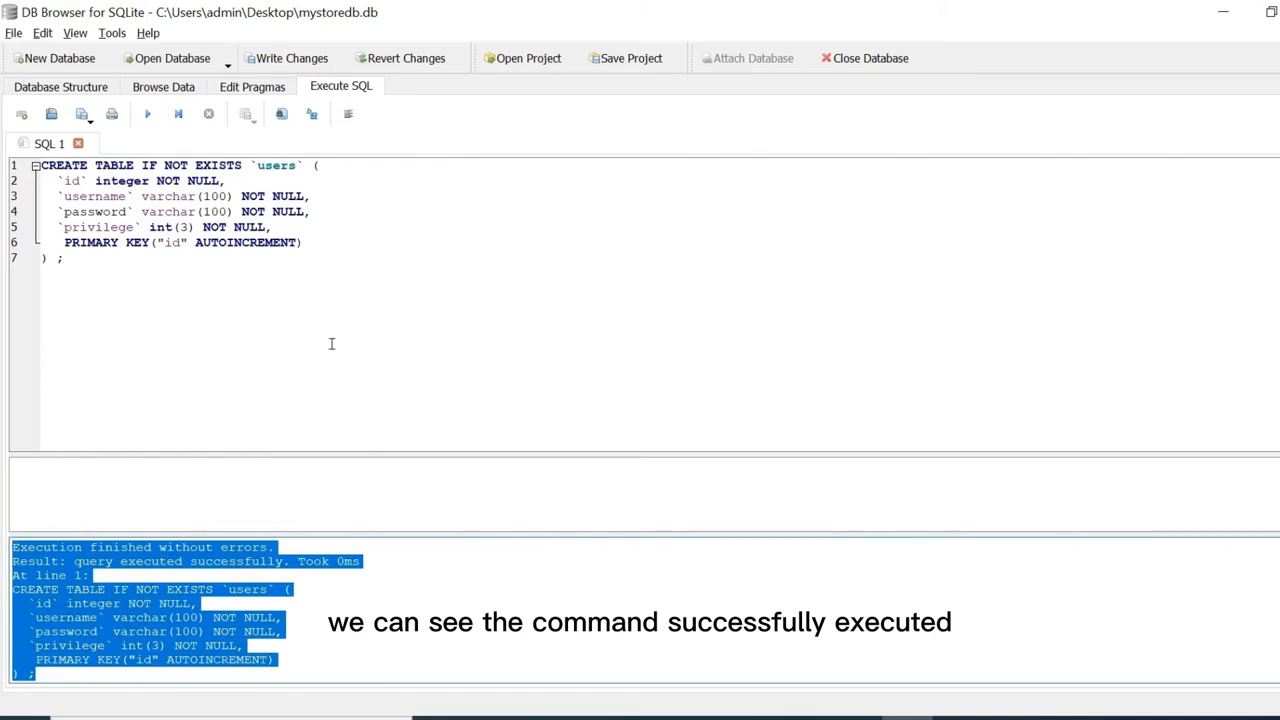
pyautogui.click(55, 88)
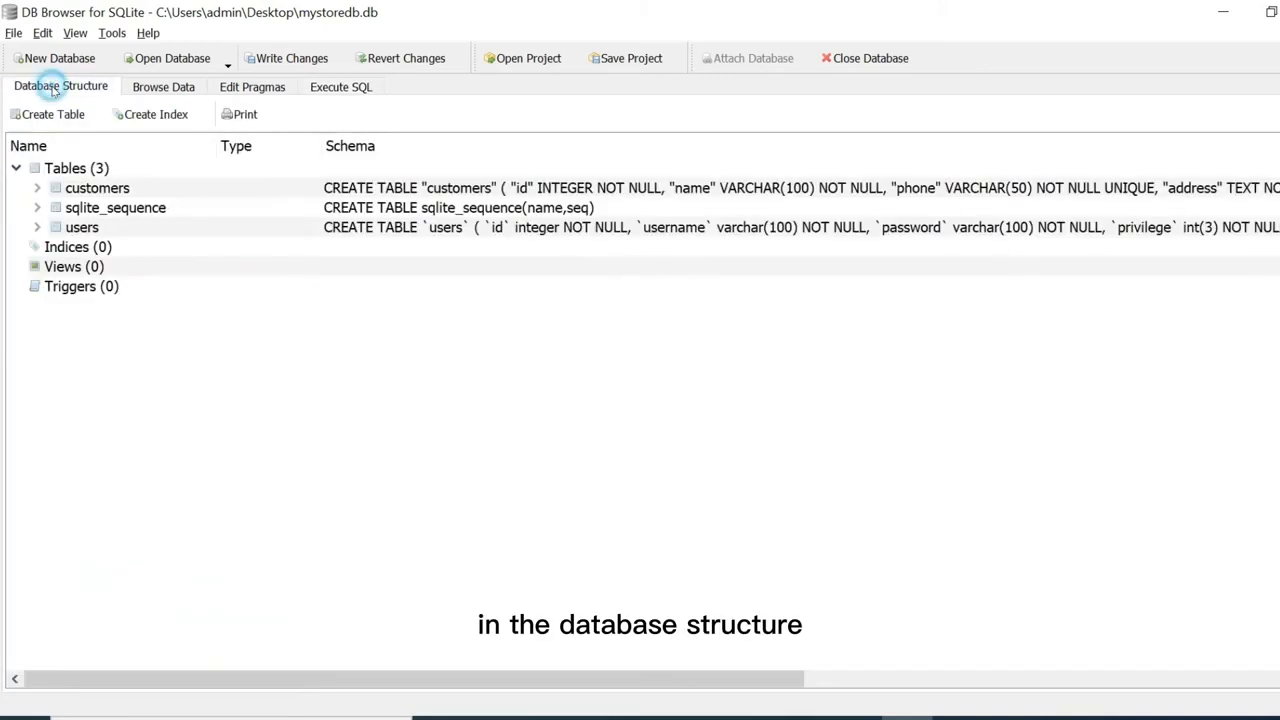
# Write the pending changes, including the new users table, to the database file.
pyautogui.click(37, 228)
pyautogui.click(37, 228)
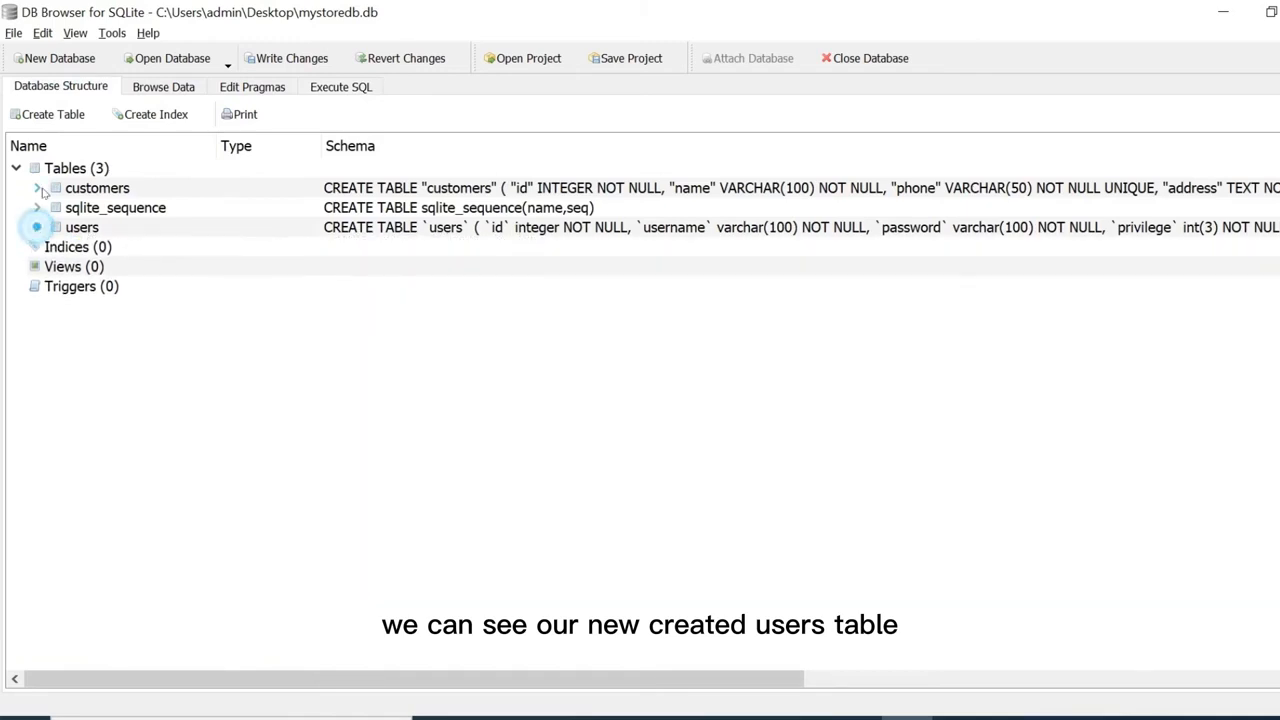
pyautogui.click(38, 188)
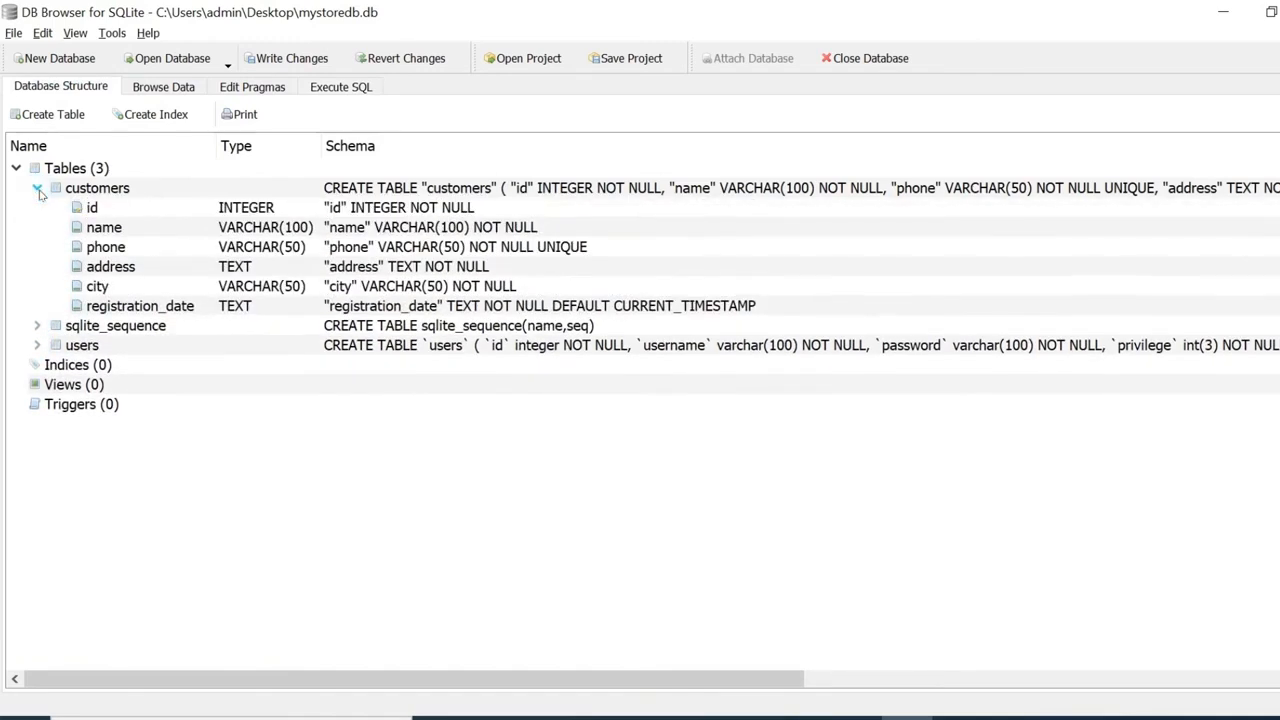
pyautogui.click(38, 189)
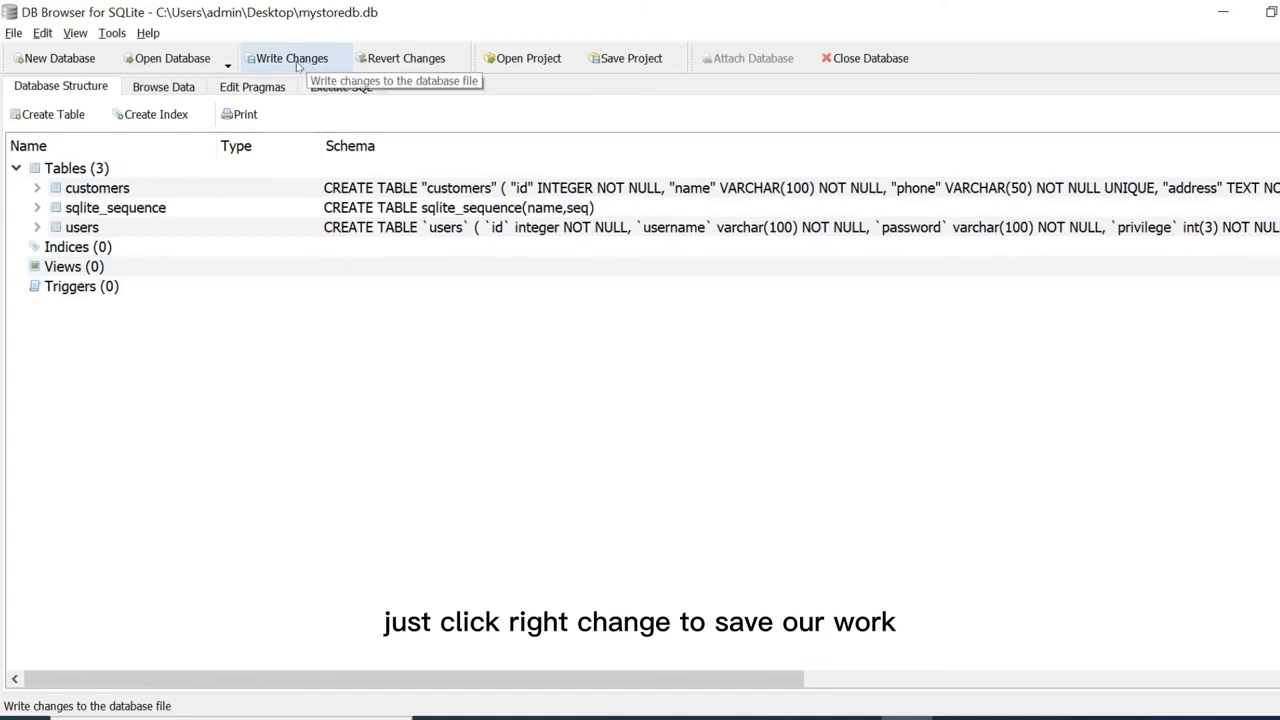
pyautogui.click(292, 60)
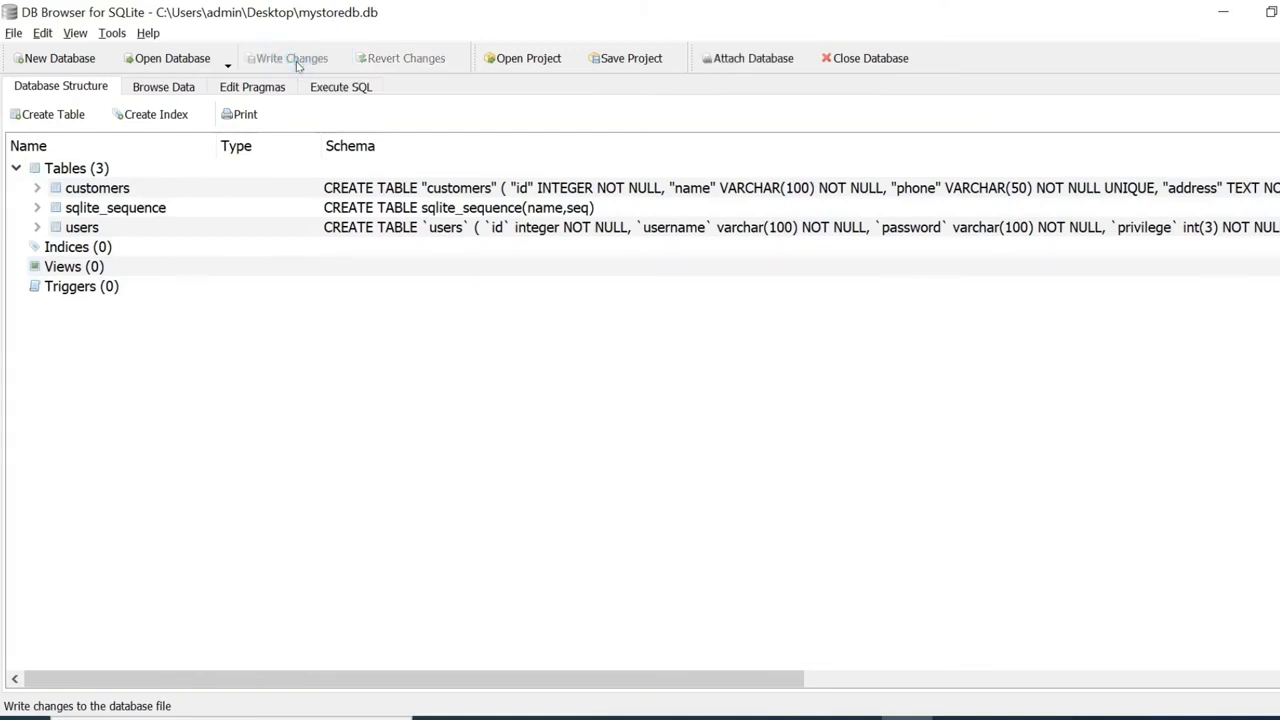
# Expand users to review its id, username, password and privilege columns, all NOT NULL.
pyautogui.click(37, 188)
pyautogui.click(37, 188)
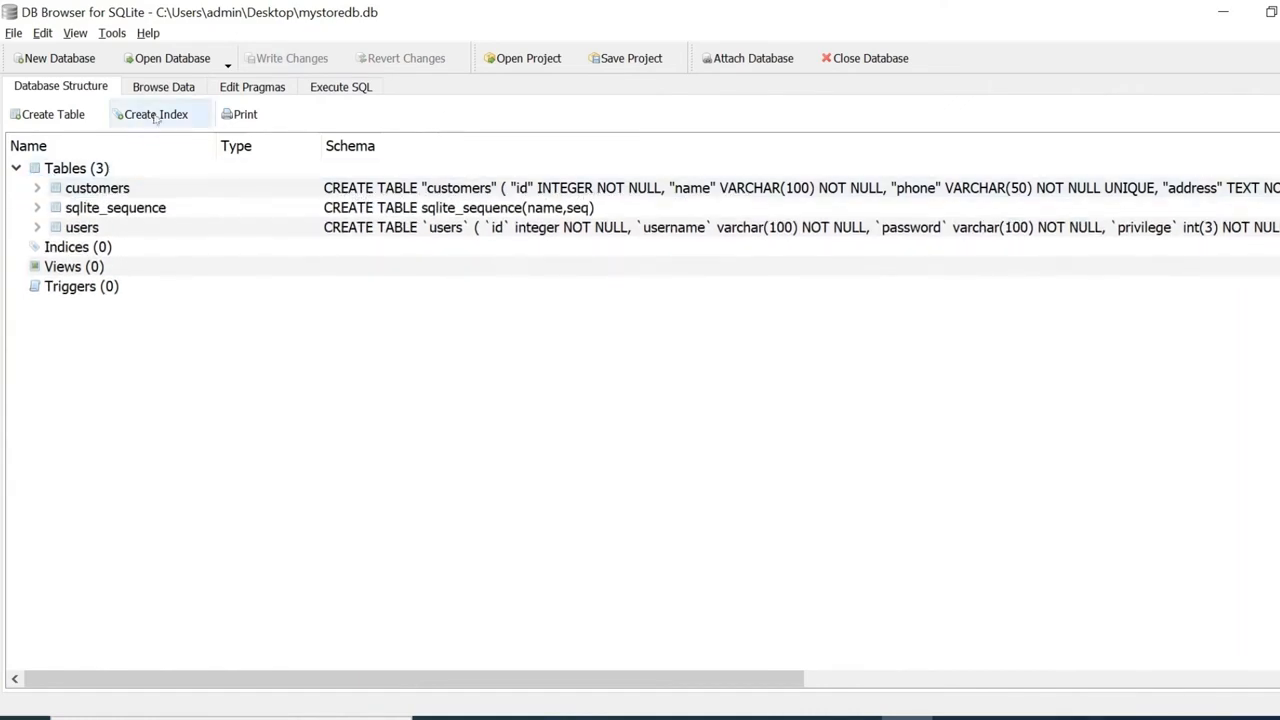
pyautogui.click(175, 88)
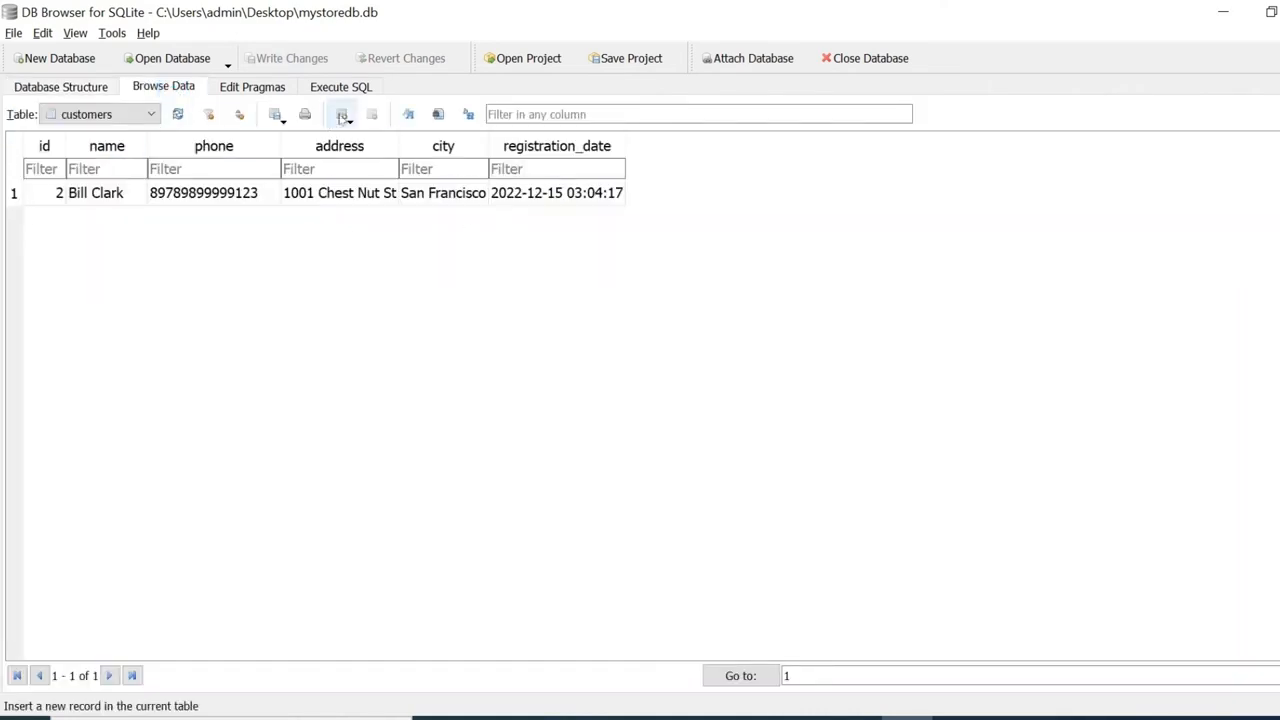
pyautogui.click(65, 90)
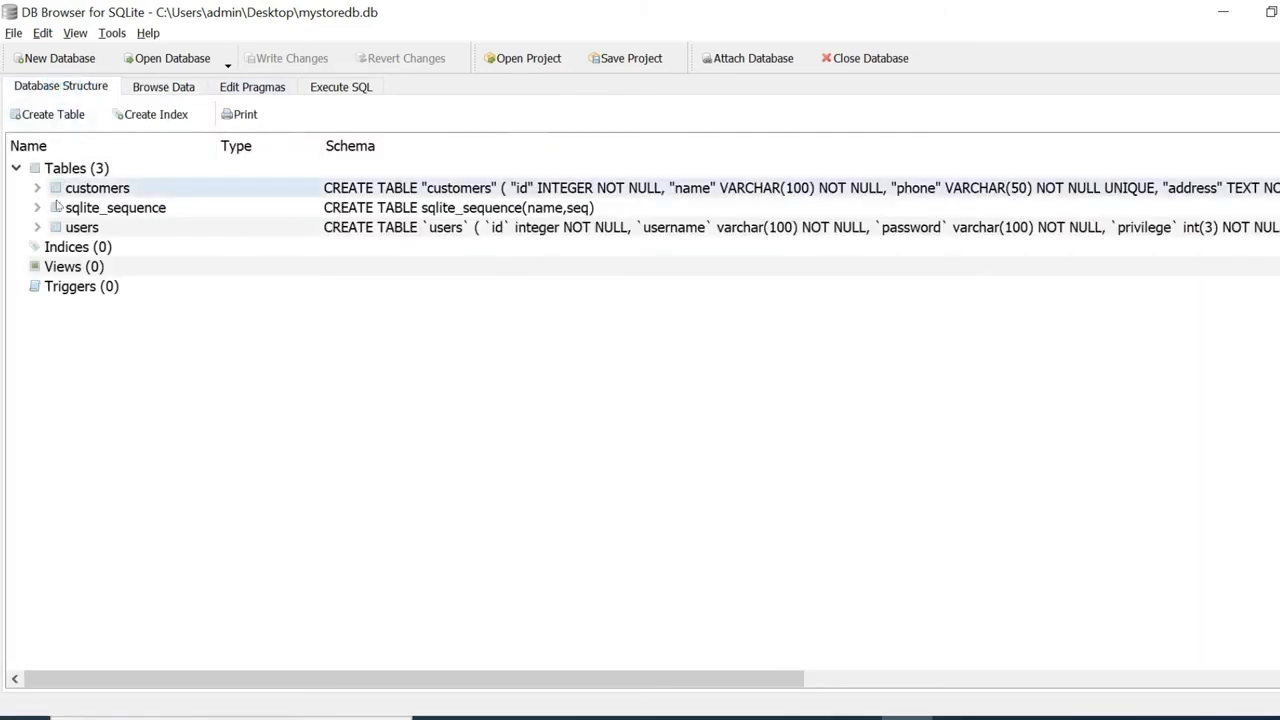
pyautogui.click(38, 228)
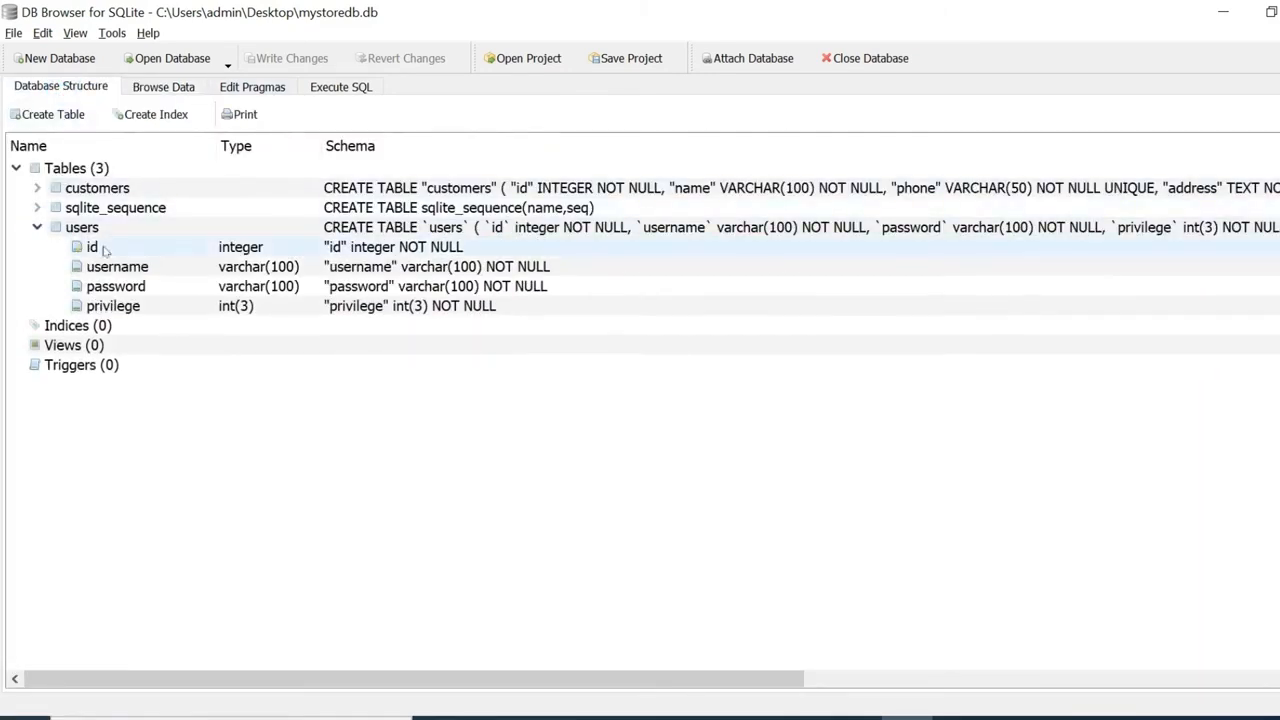
pyautogui.click(80, 229)
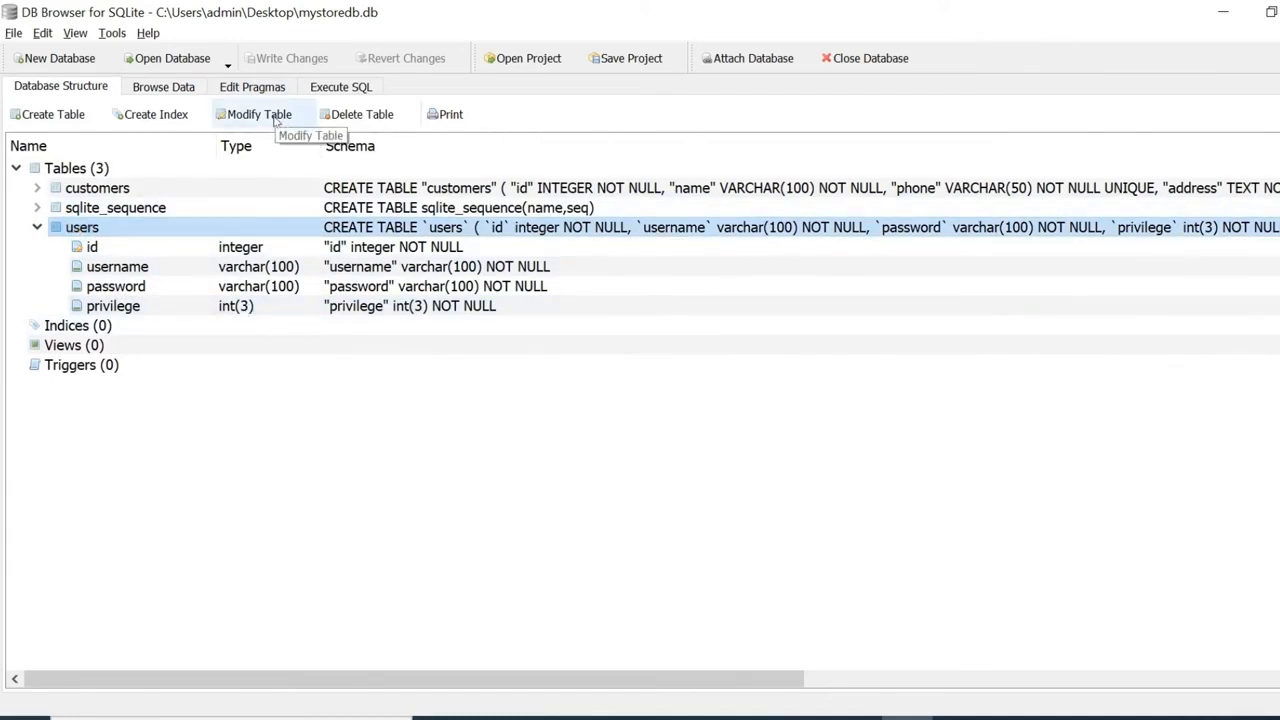
# Open the users table definition for modification, enlarging the window and widening the Type column.
pyautogui.click(276, 117)
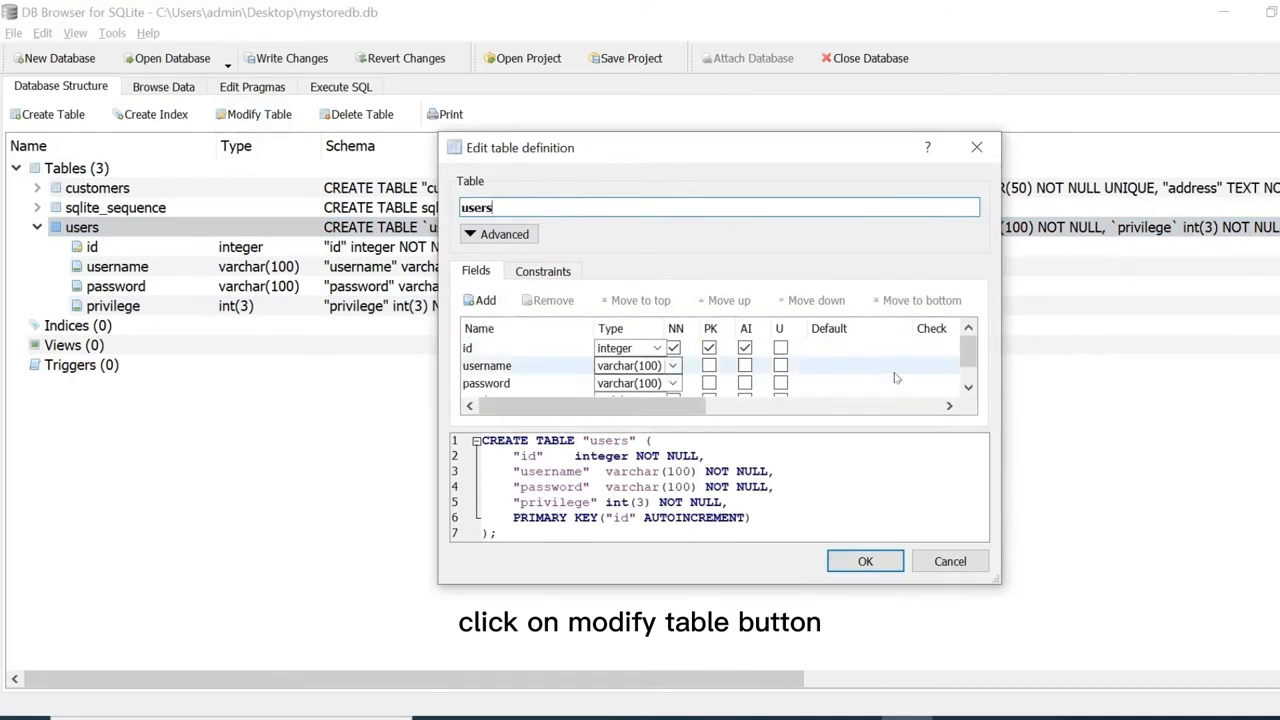
pyautogui.moveTo(997, 581); pyautogui.dragTo(1200, 680)
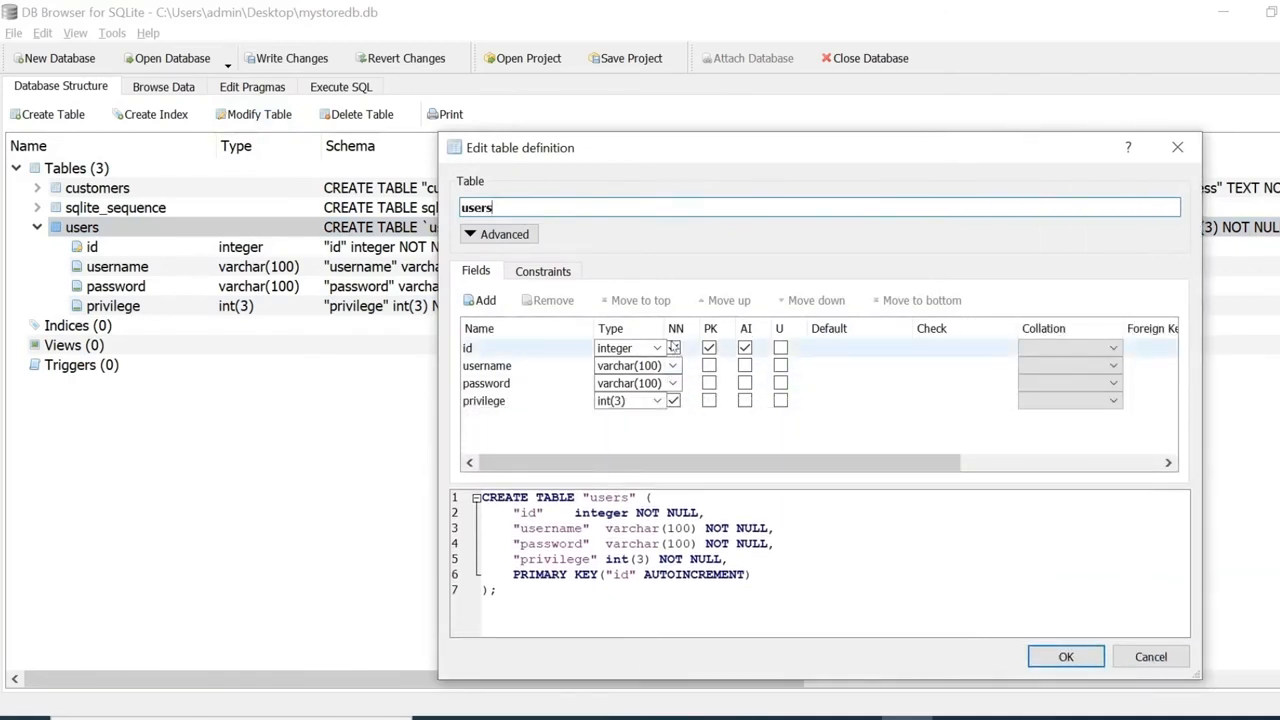
pyautogui.moveTo(666, 329); pyautogui.dragTo(716, 330)
pyautogui.click(723, 365)
pyautogui.click(723, 383)
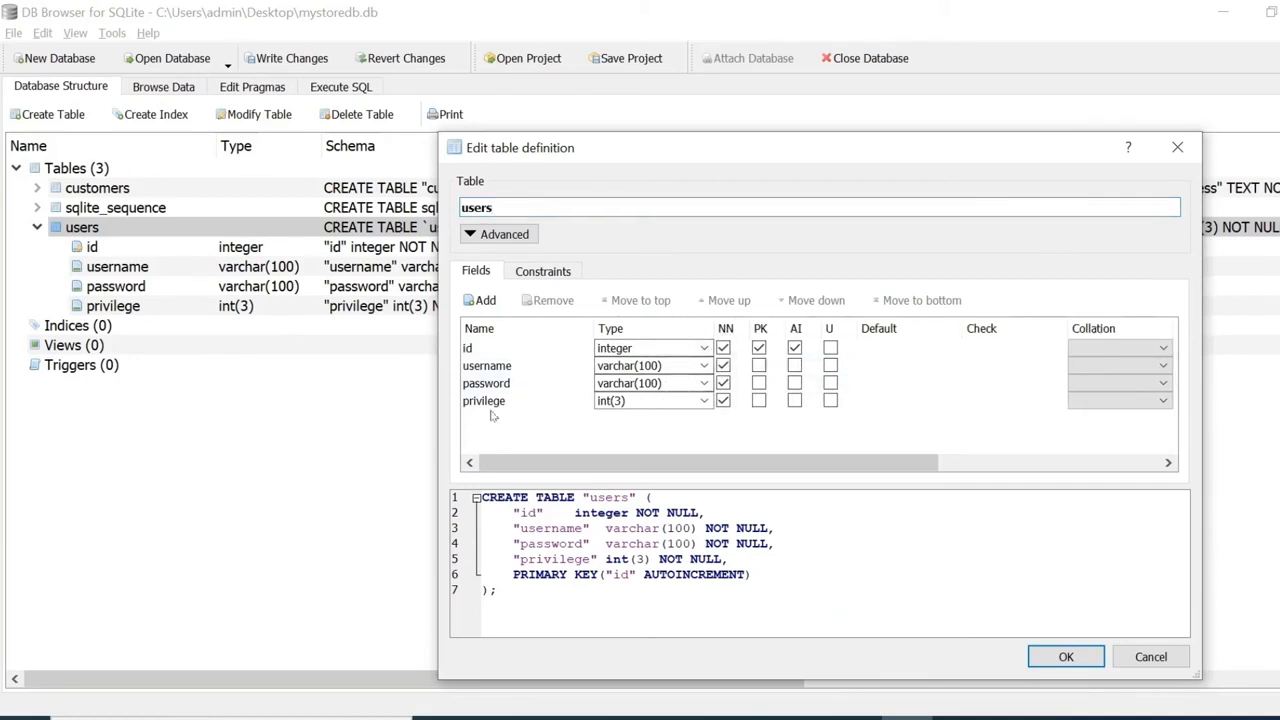
# Add a registration_date field, TEXT, NOT NULL, default CURRENT_TIMESTAMP, and apply the change.
pyautogui.click(478, 300)
pyautogui.write('r')
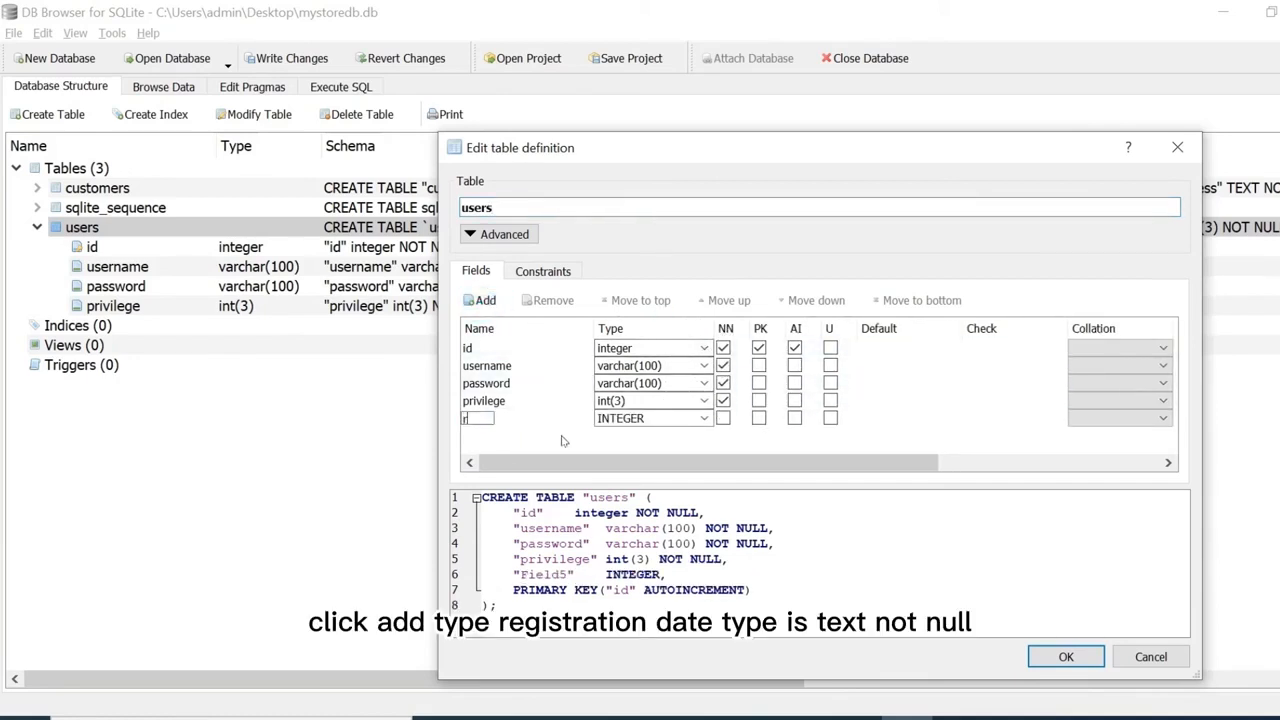
pyautogui.write('egistration_date')
pyautogui.click(653, 424)
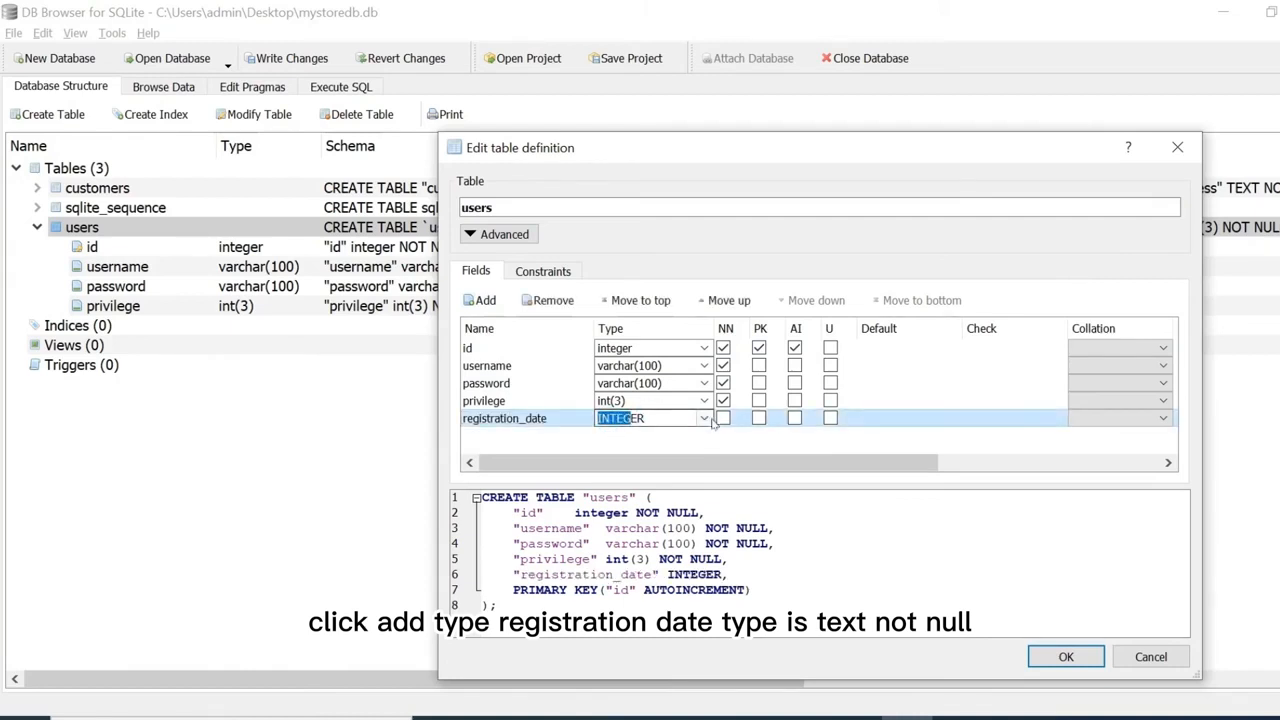
pyautogui.click(704, 418)
pyautogui.click(623, 448)
pyautogui.click(723, 418)
pyautogui.doubleClick(882, 418)
pyautogui.write('C')
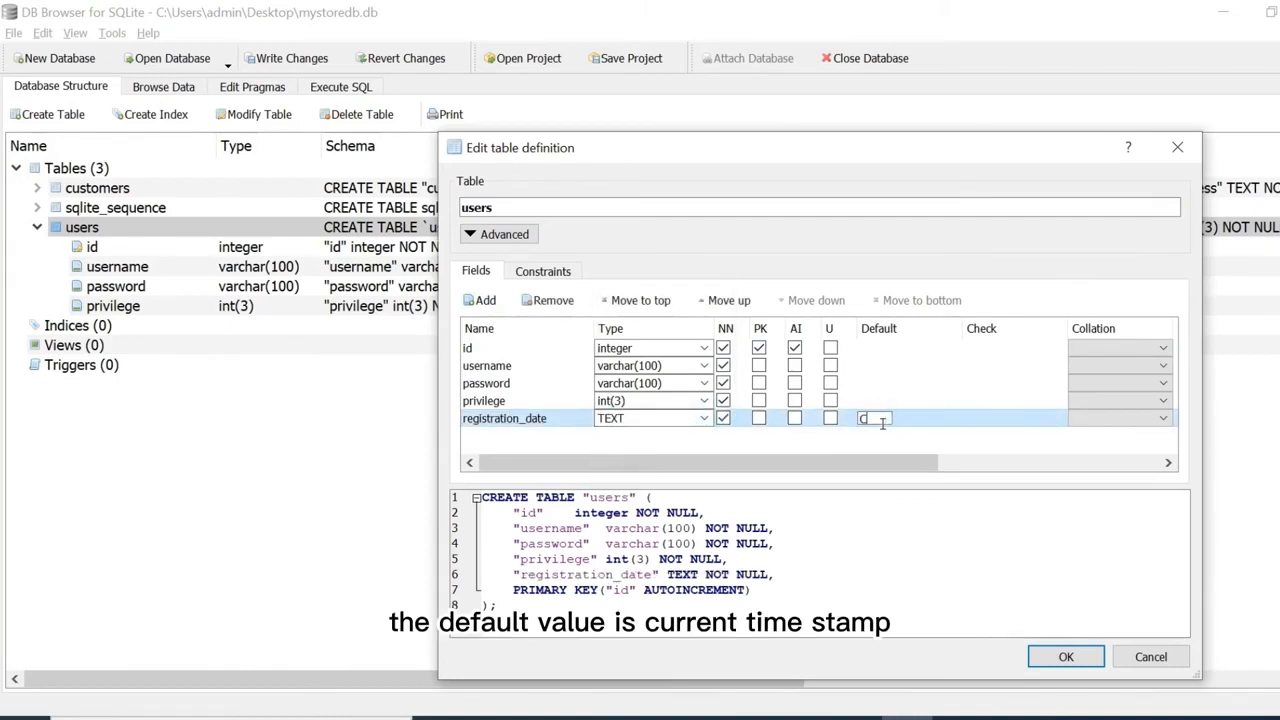
pyautogui.write('URRENT_TIMESTAMP')
pyautogui.press('Return')
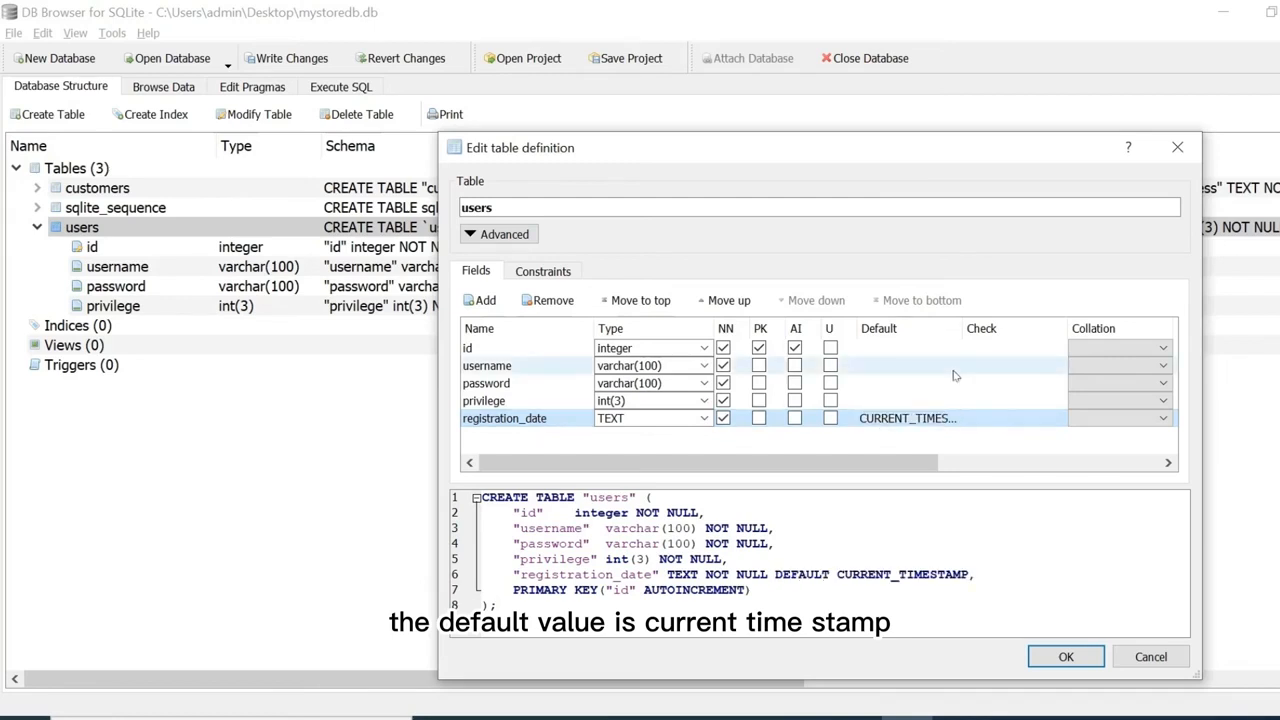
pyautogui.click(1064, 656)
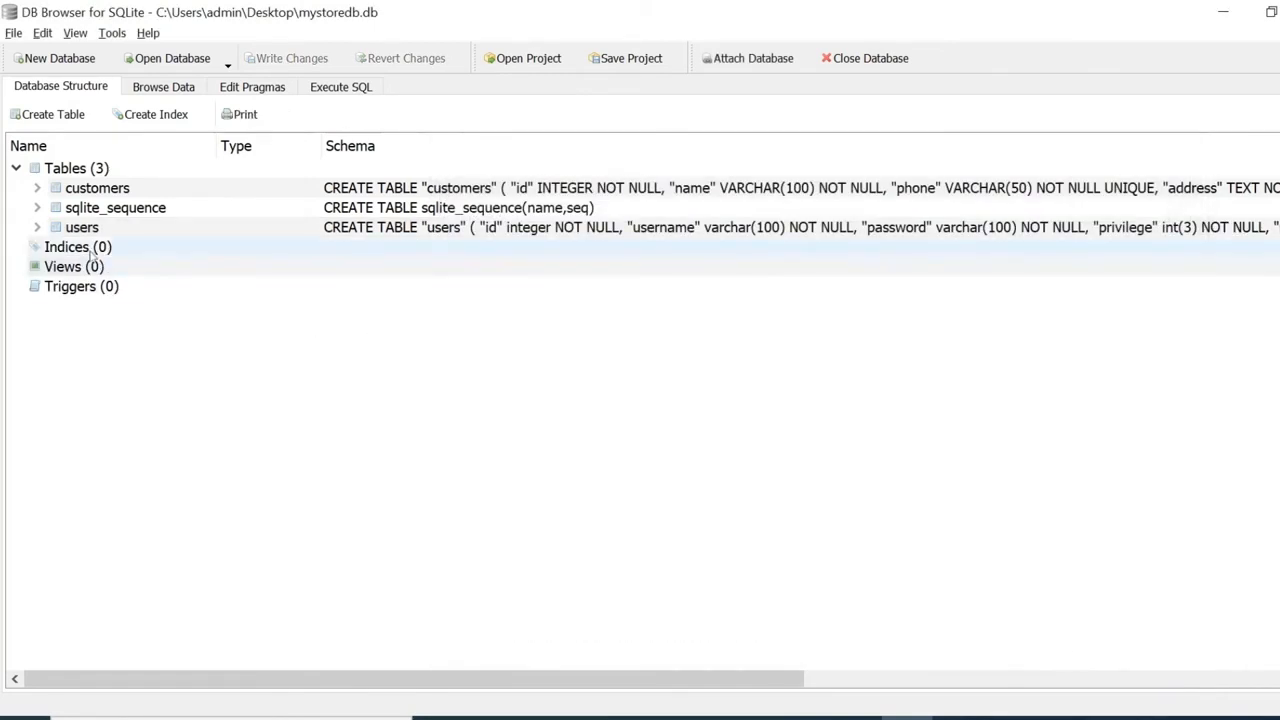
pyautogui.click(37, 228)
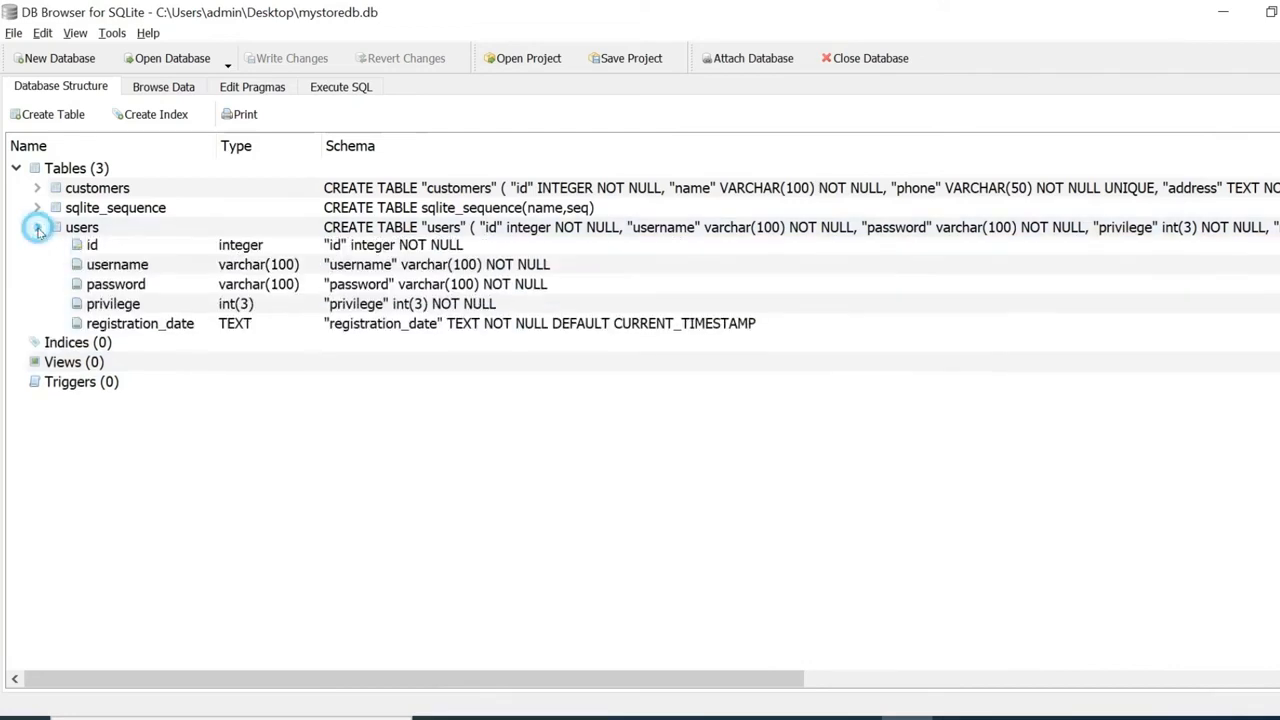
pyautogui.click(178, 325)
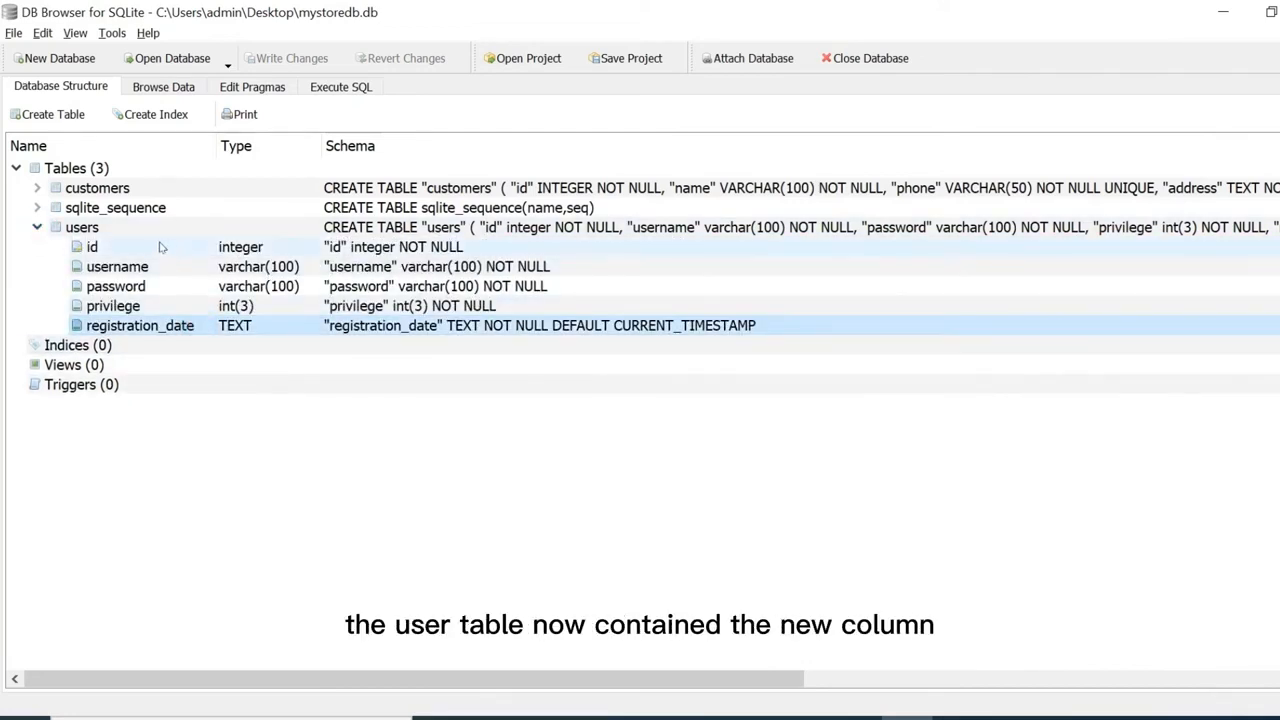
pyautogui.click(37, 228)
pyautogui.click(37, 228)
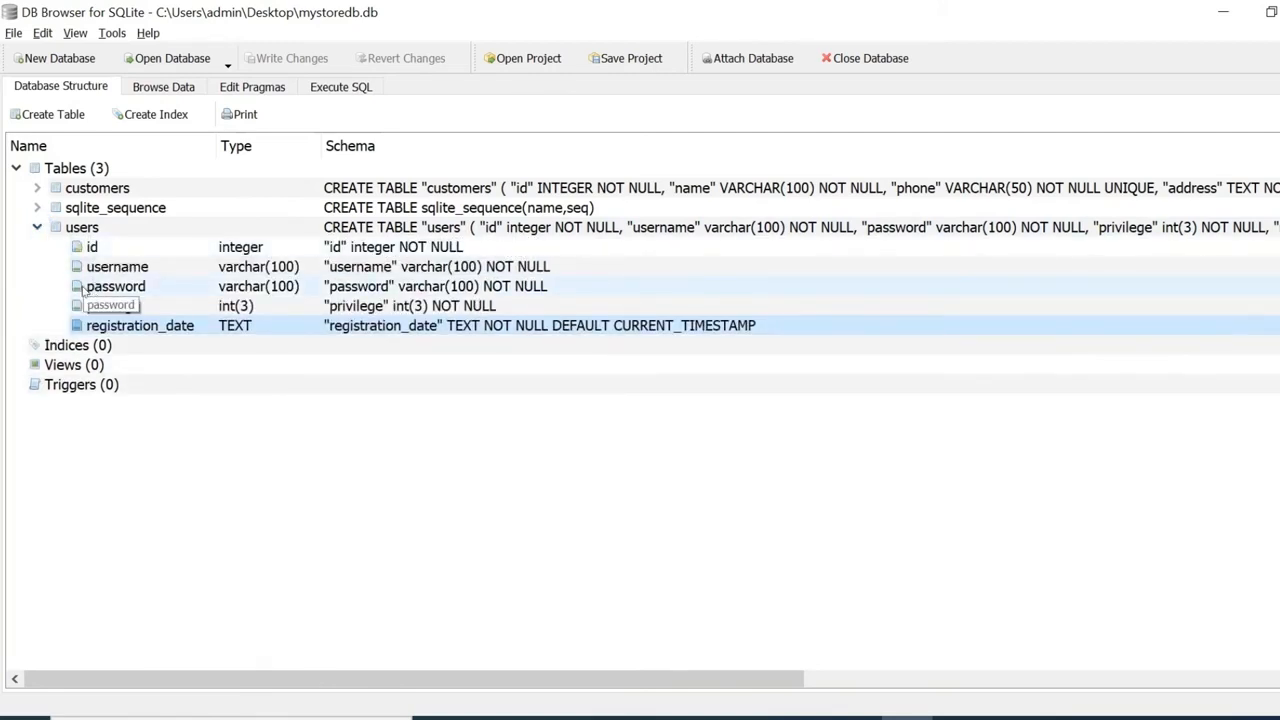
pyautogui.click(37, 228)
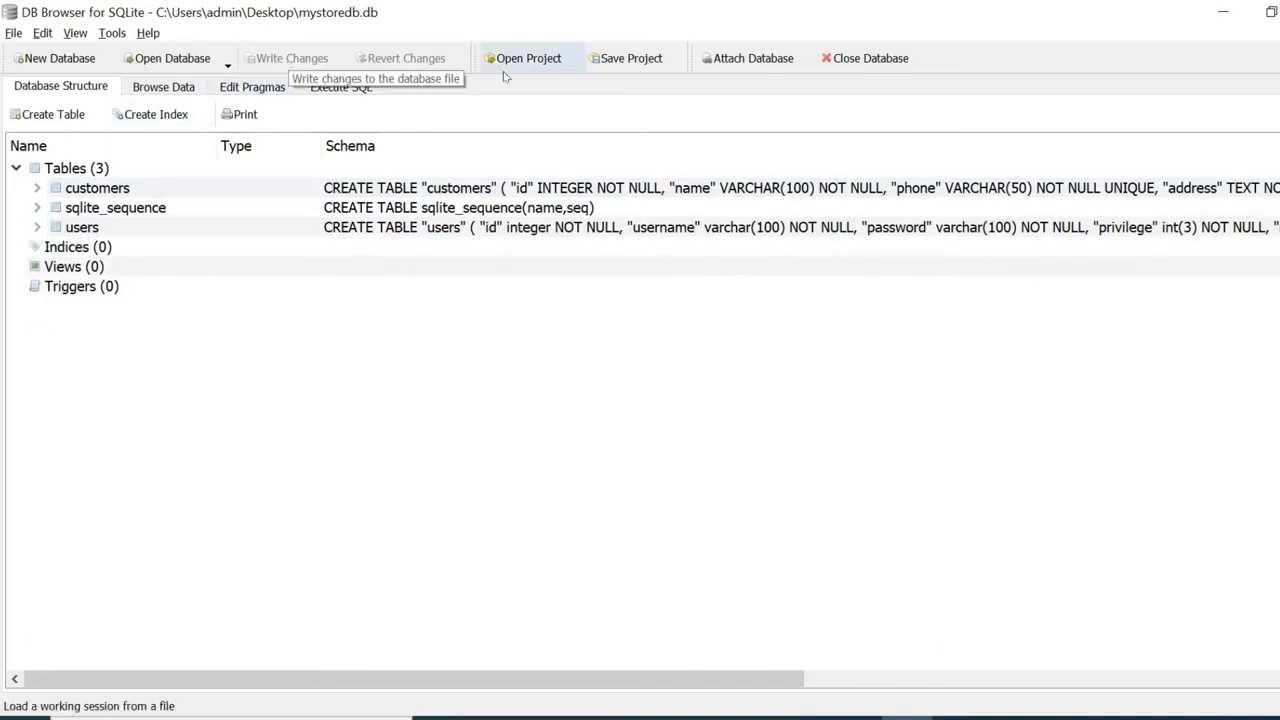
# Close the mystoredb database and reopen it from the file chooser.
pyautogui.click(843, 62)
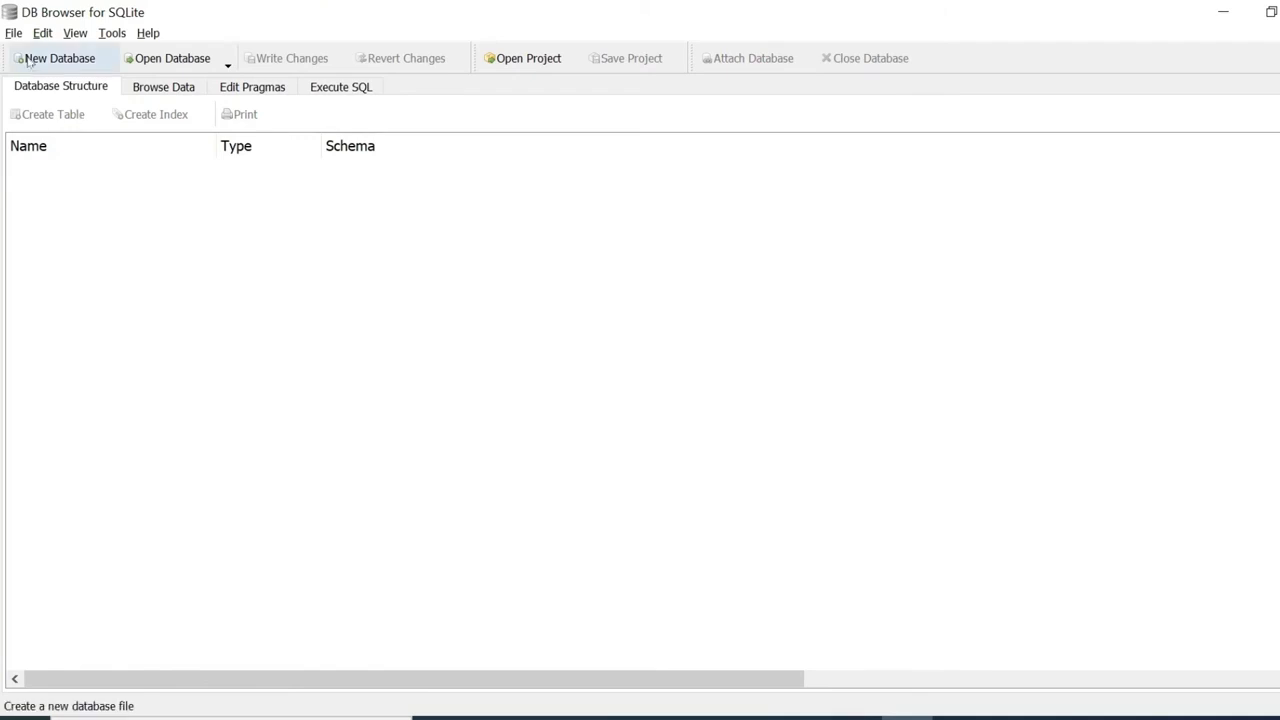
pyautogui.click(173, 60)
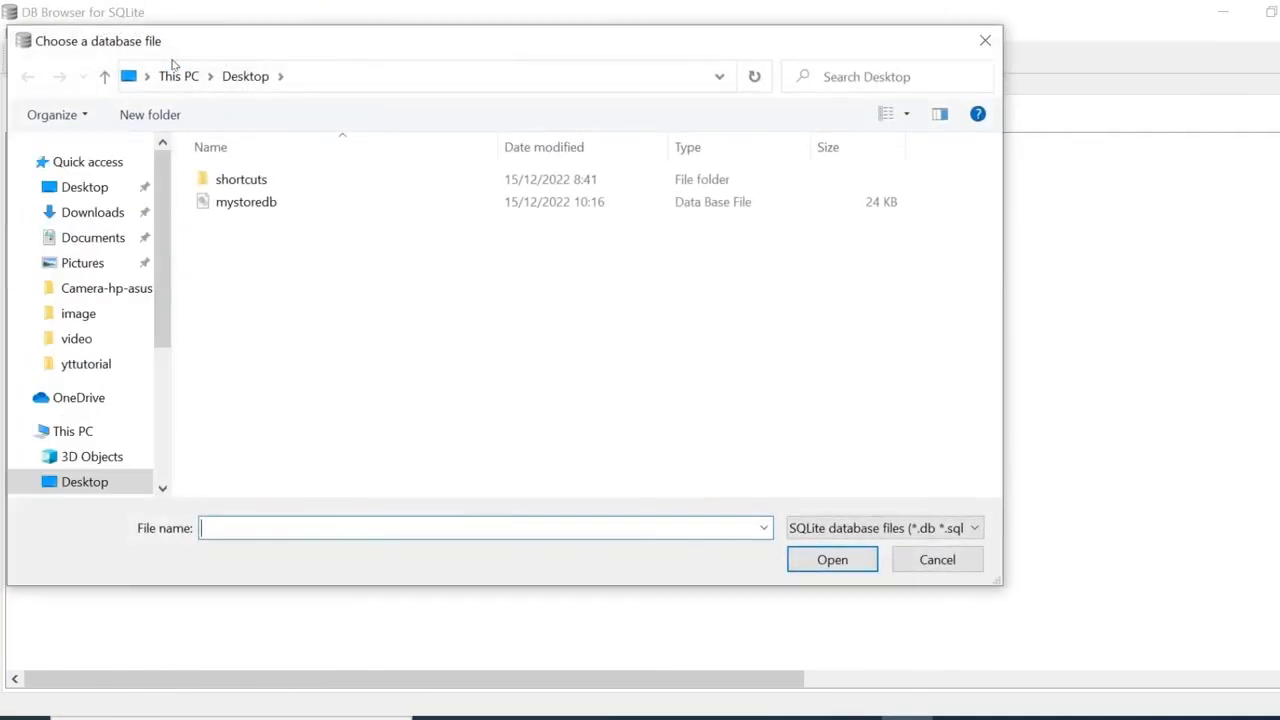
pyautogui.doubleClick(213, 203)
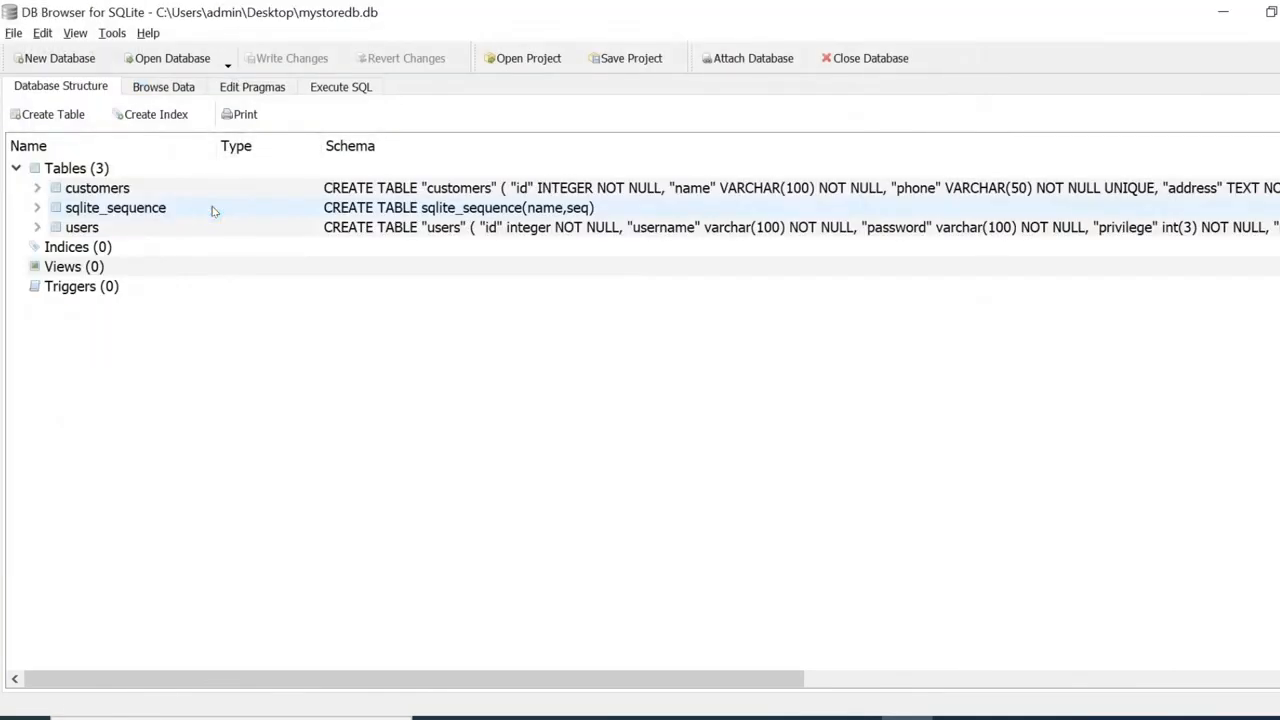
# Expand the users and customers tables' columns and view the stored customer row.
pyautogui.click(36, 228)
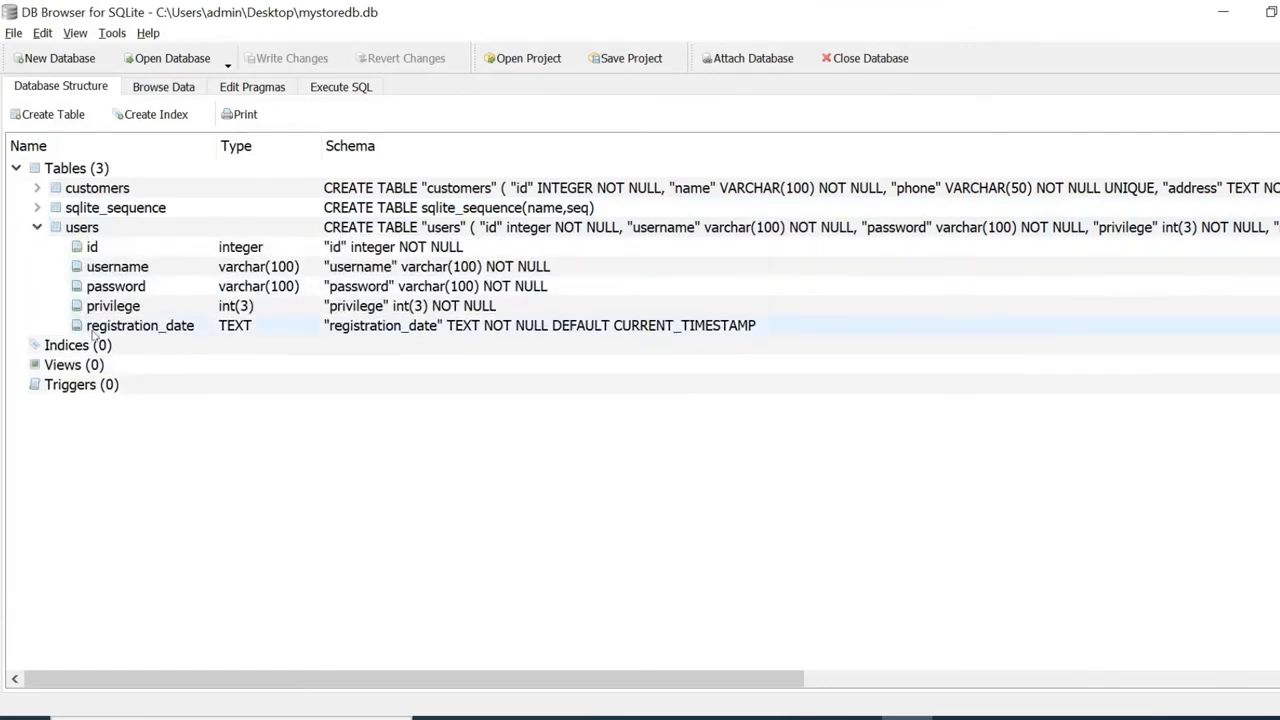
pyautogui.click(37, 188)
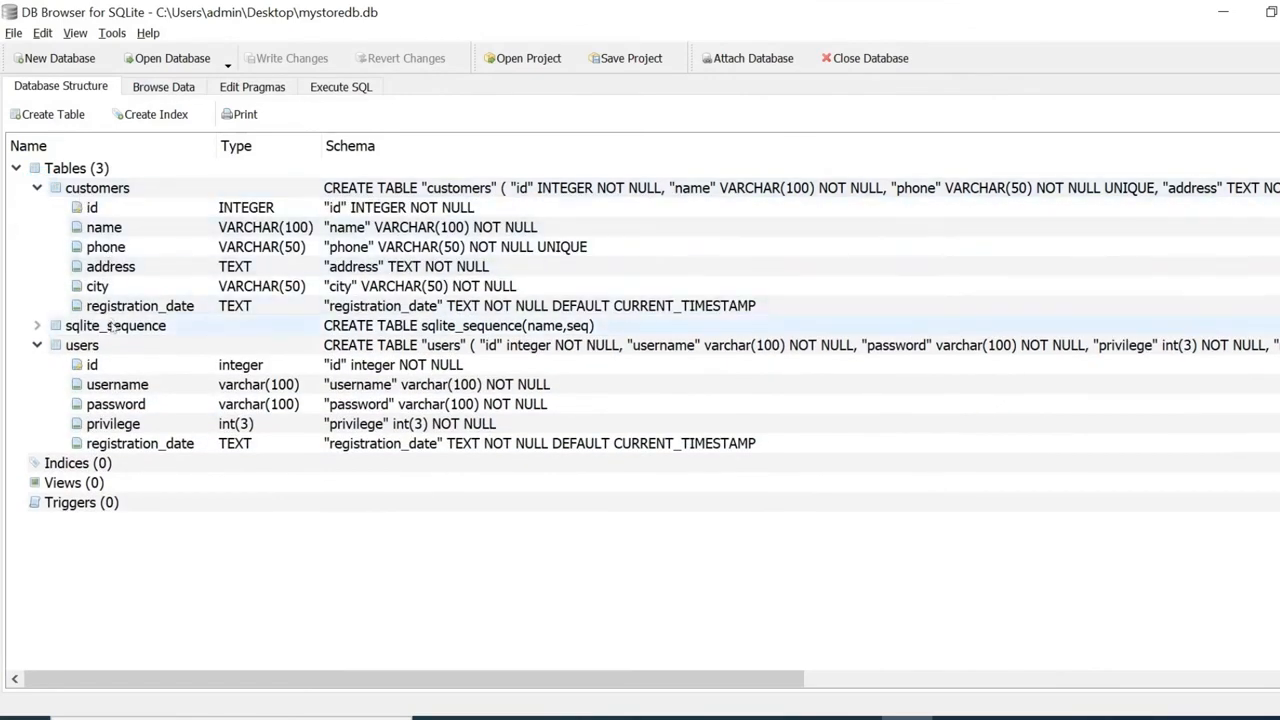
pyautogui.click(163, 87)
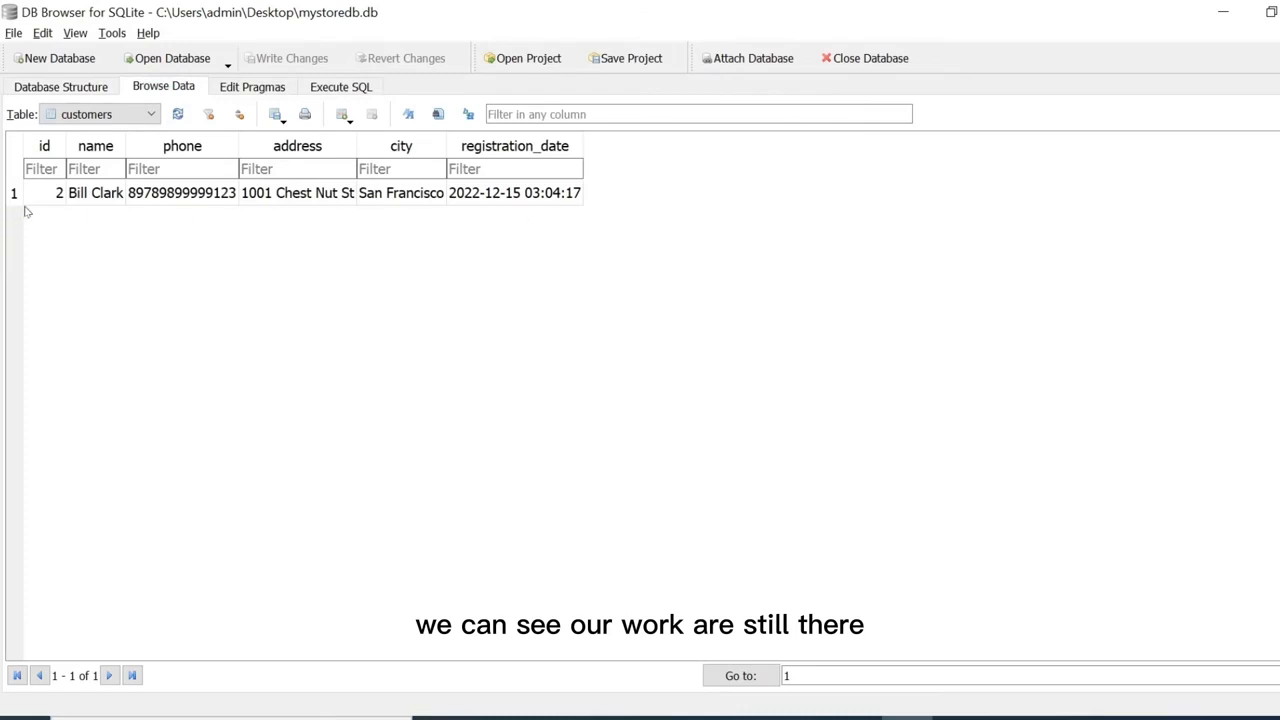
pyautogui.click(66, 89)
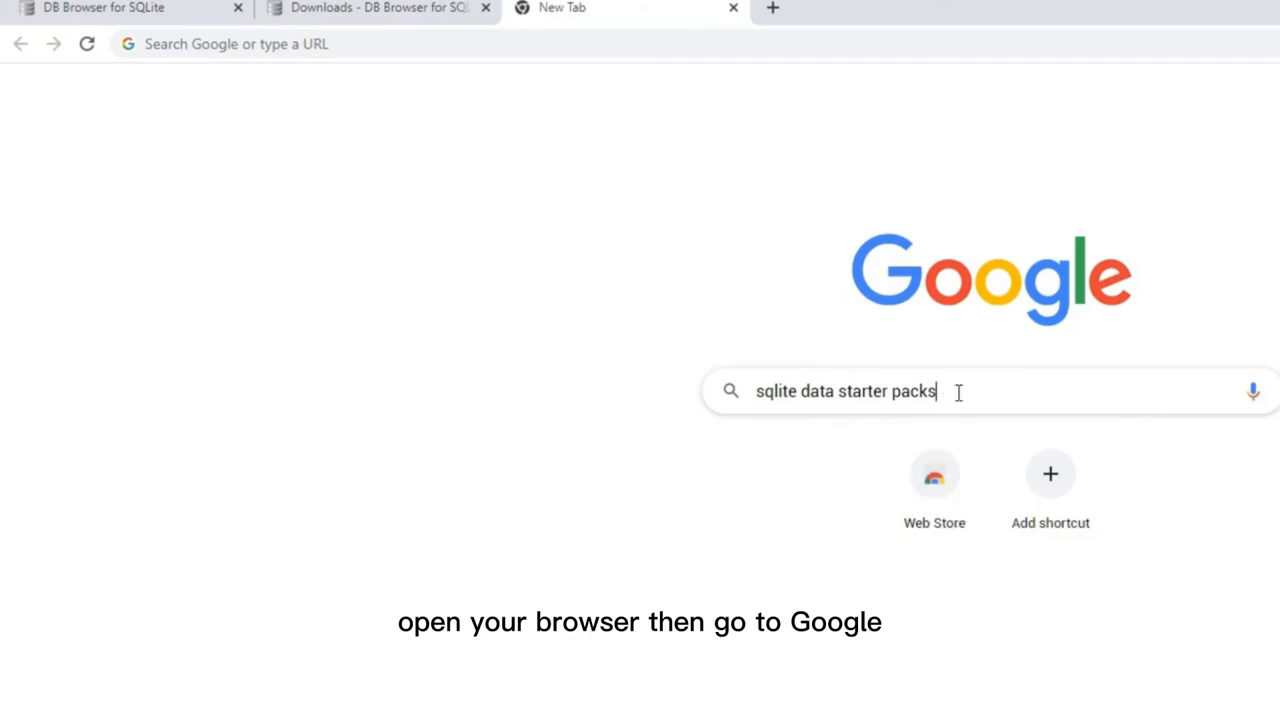
# Run the Google search for 'sqlite data starter packs'.
pyautogui.press('Return')
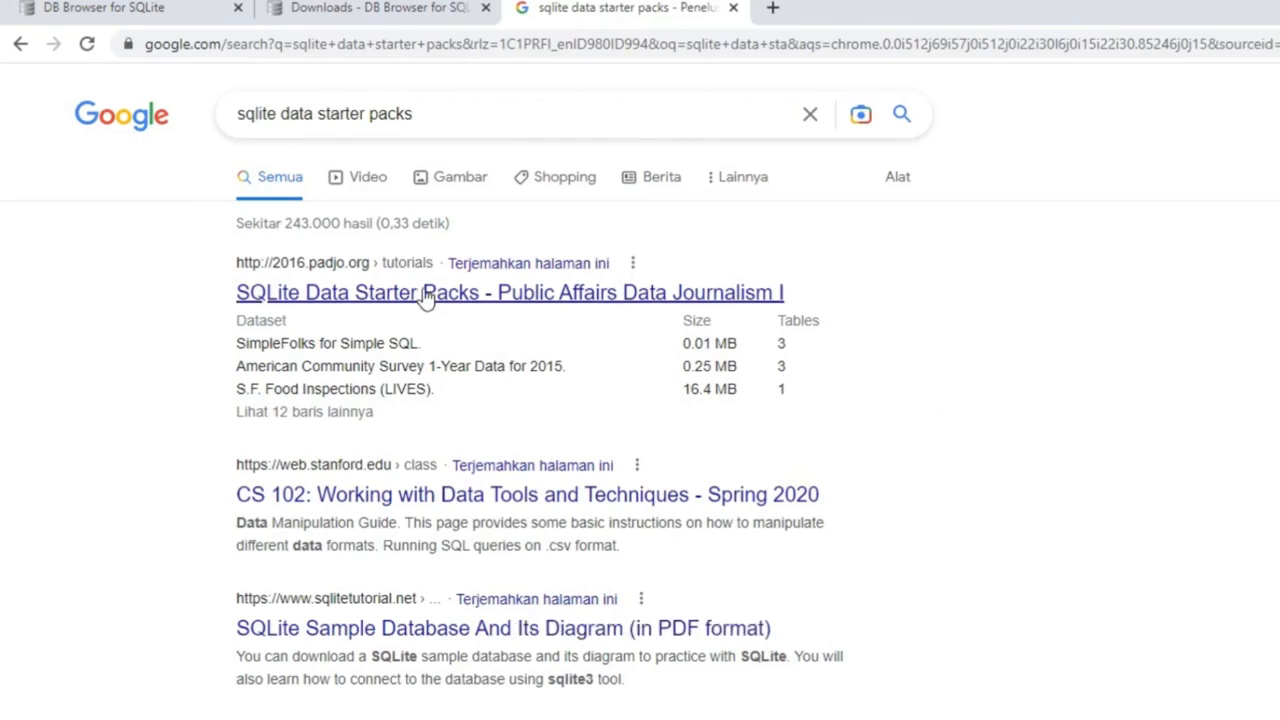
# Open the padjo.org SQLite Data Starter Packs result and scroll through to its datasets table.
pyautogui.click(310, 304)
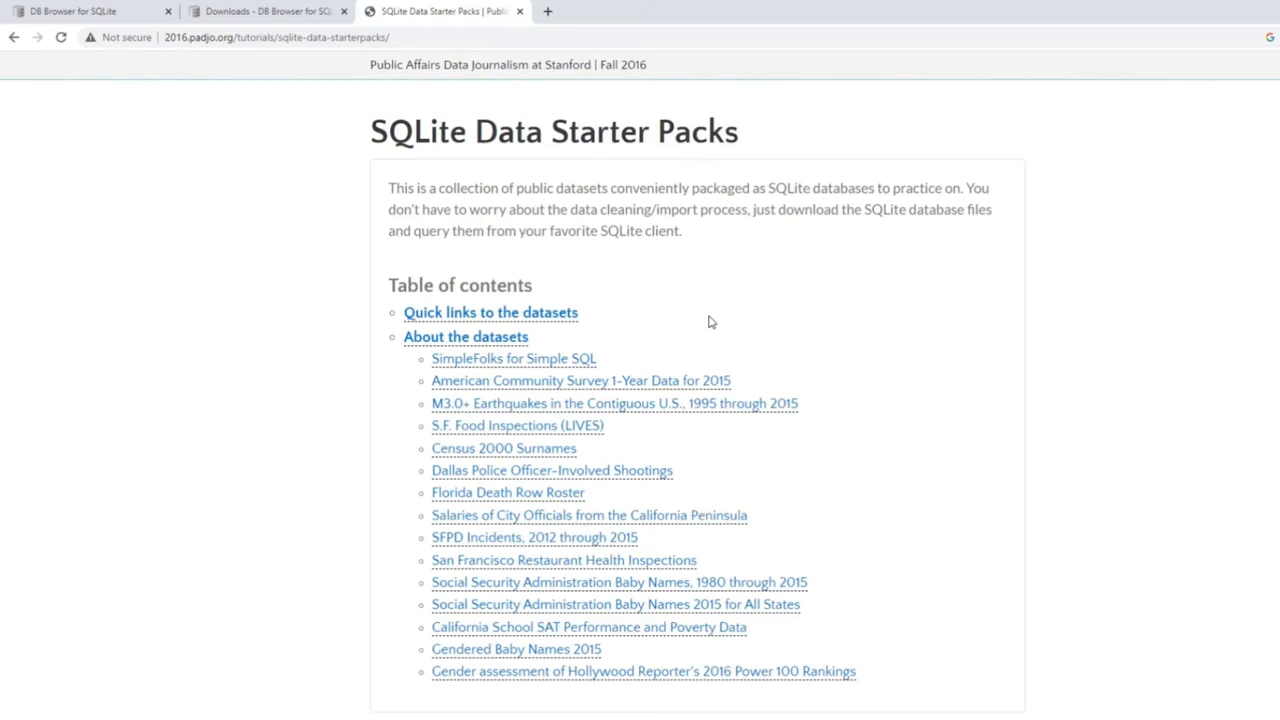
pyautogui.scroll(-3, 710, 321)
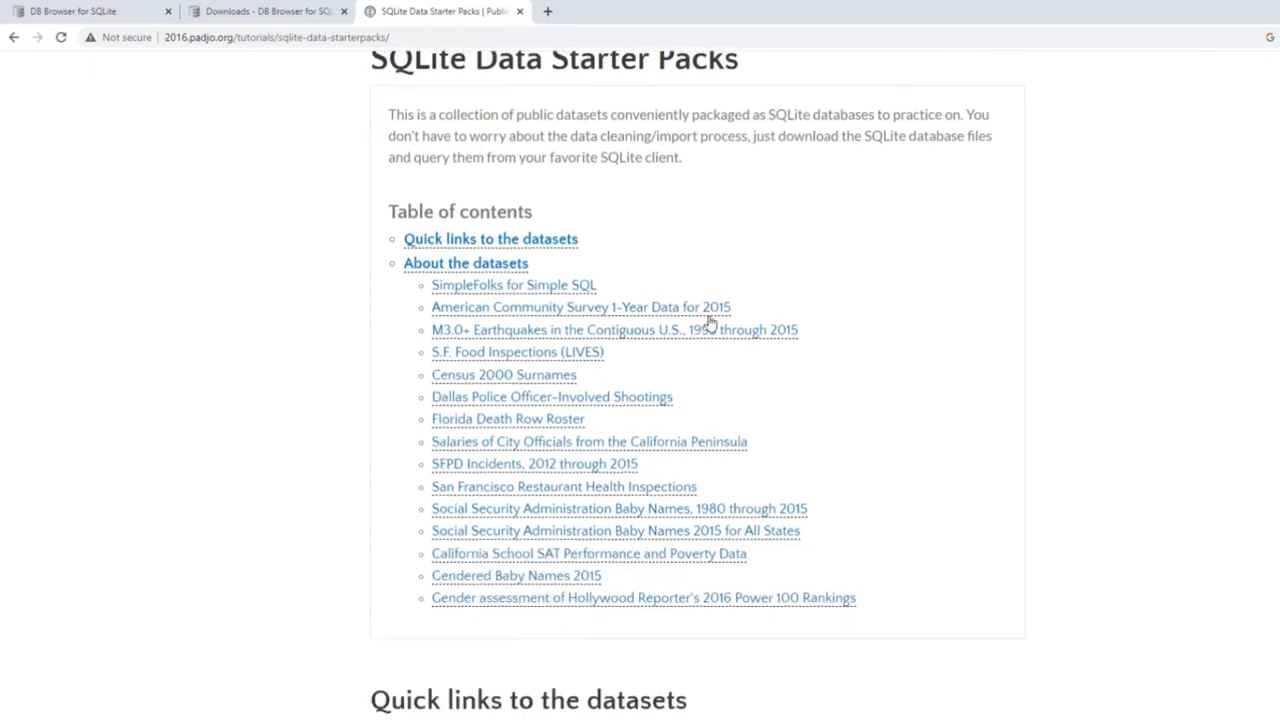
pyautogui.scroll(-2, 710, 321)
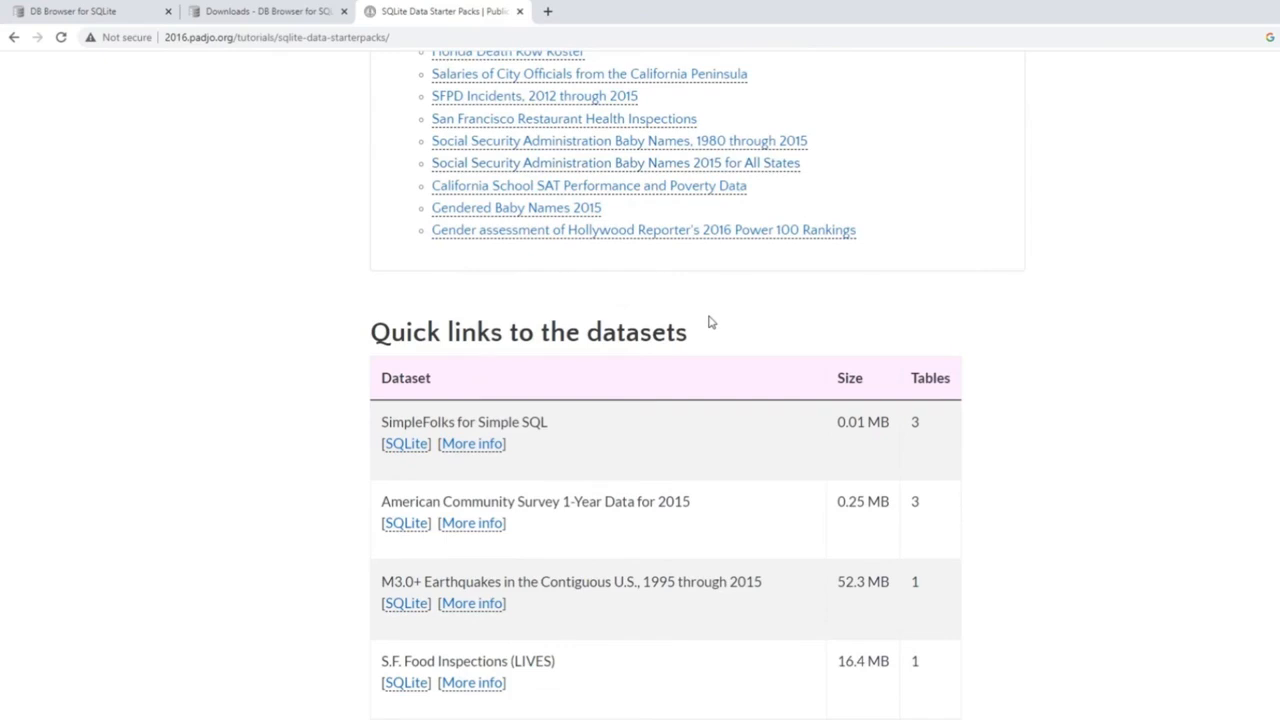
pyautogui.scroll(-1, 710, 321)
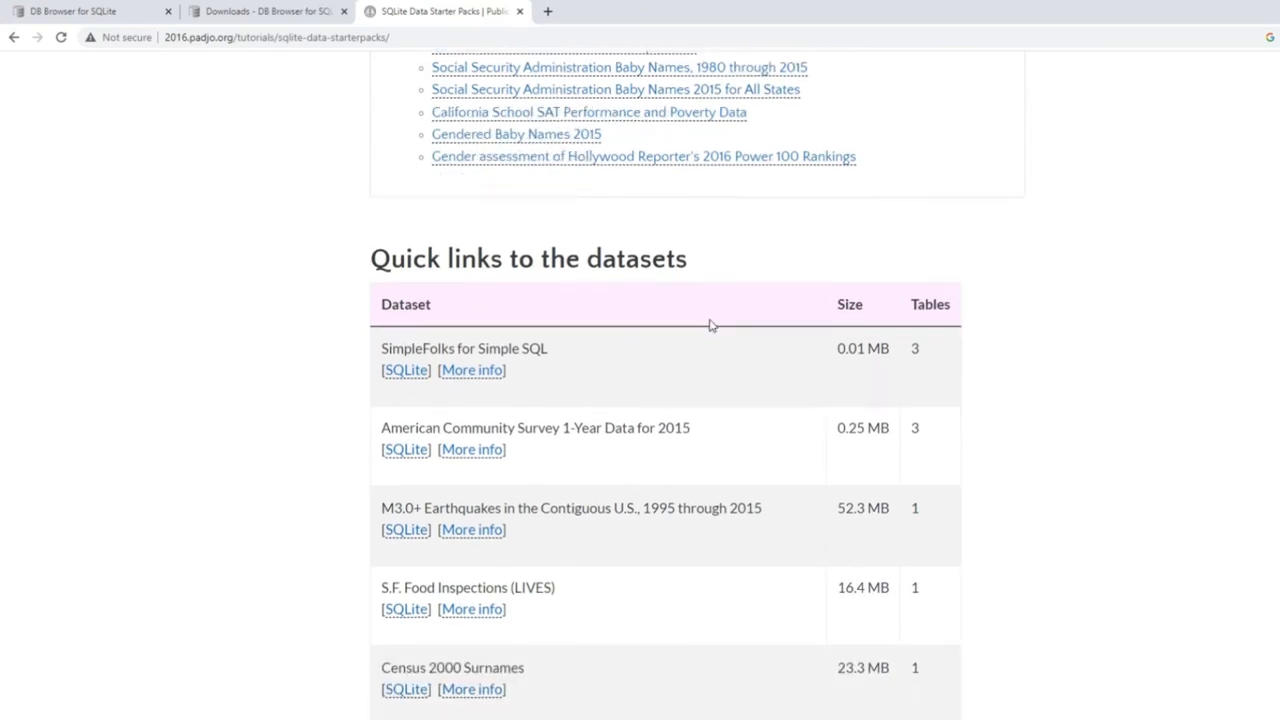
pyautogui.scroll(-2, 710, 325)
pyautogui.scroll(-1, 710, 325)
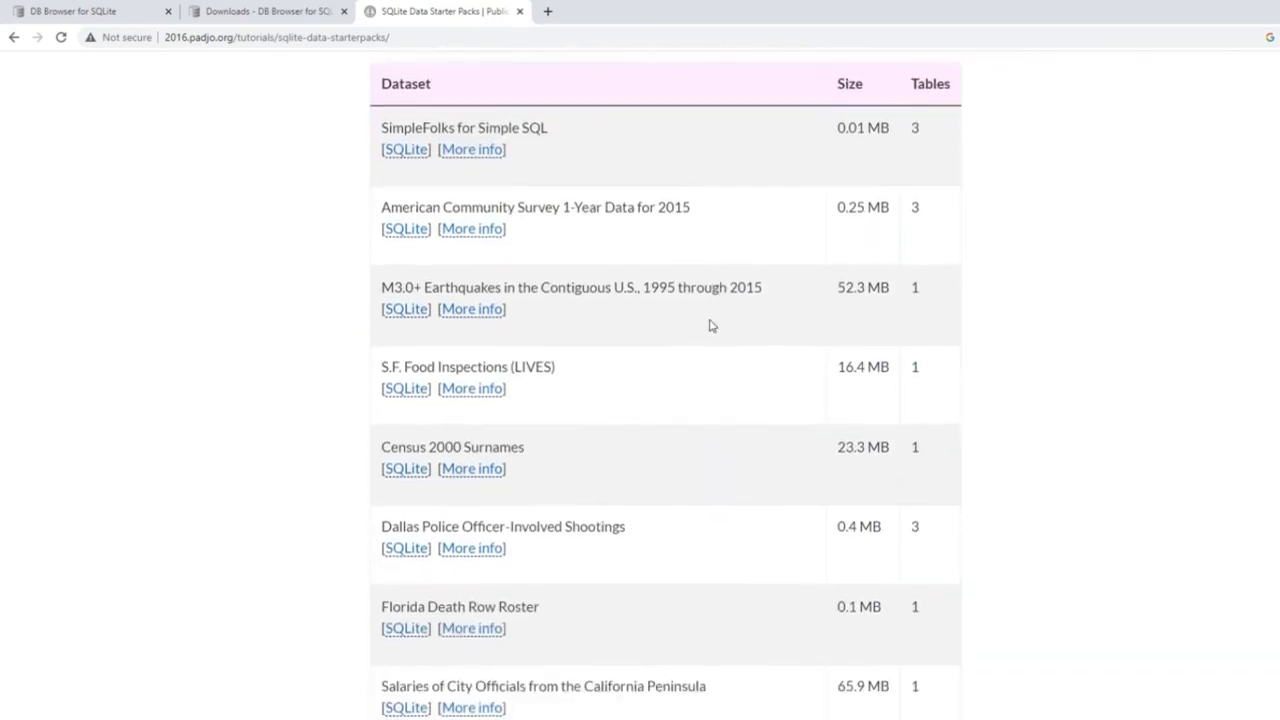
pyautogui.scroll(-1, 710, 325)
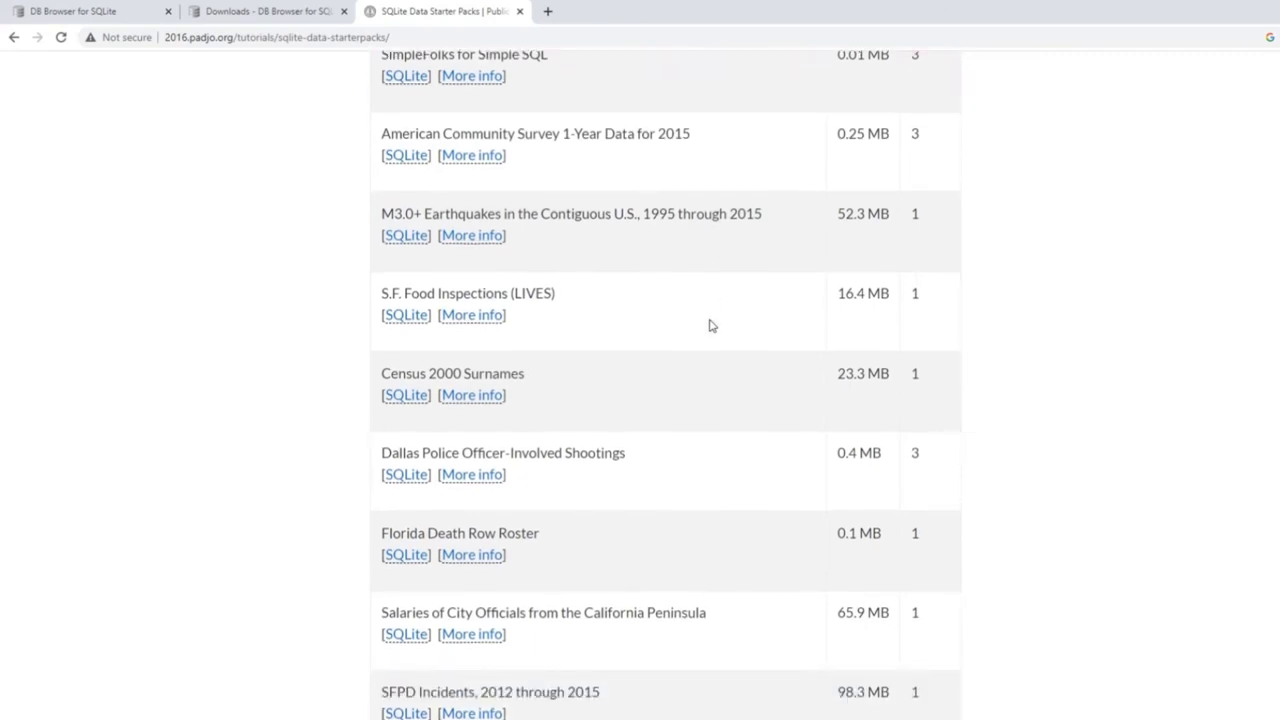
pyautogui.scroll(-1, 710, 325)
pyautogui.scroll(-1, 710, 325)
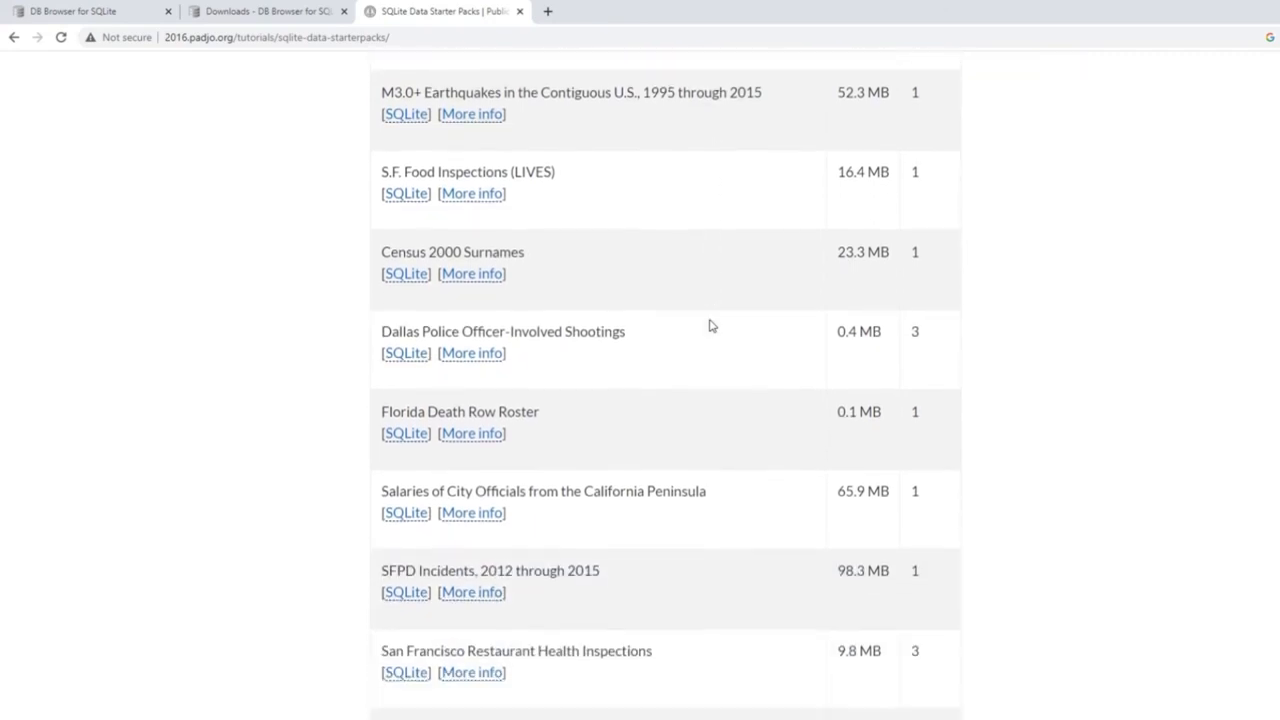
pyautogui.scroll(-3, 710, 325)
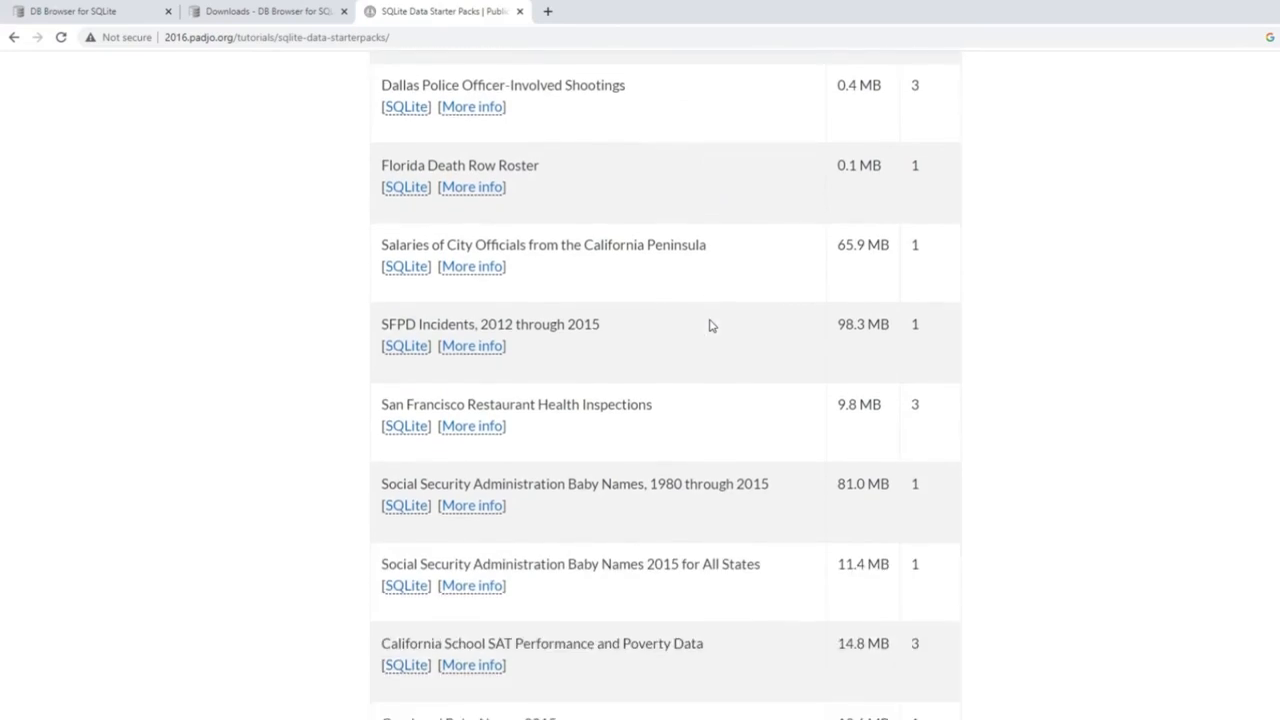
pyautogui.scroll(-1, 710, 325)
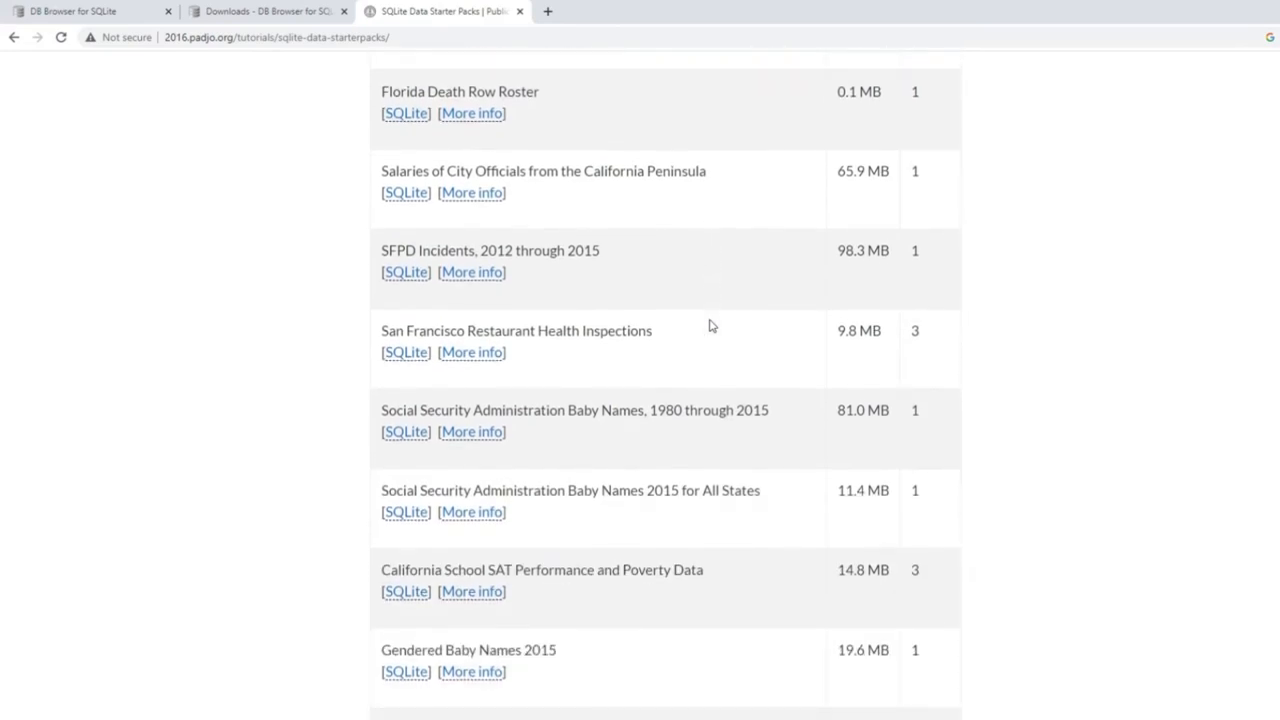
pyautogui.scroll(-1, 712, 326)
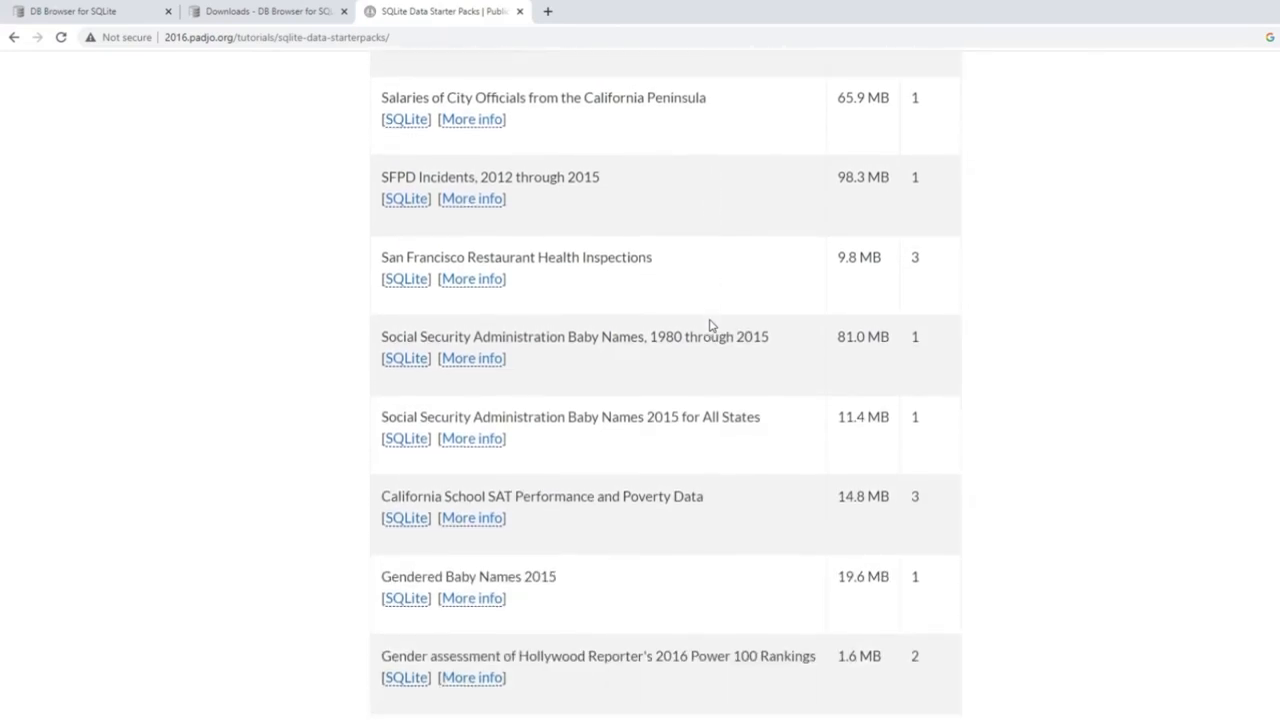
pyautogui.scroll(-1, 712, 326)
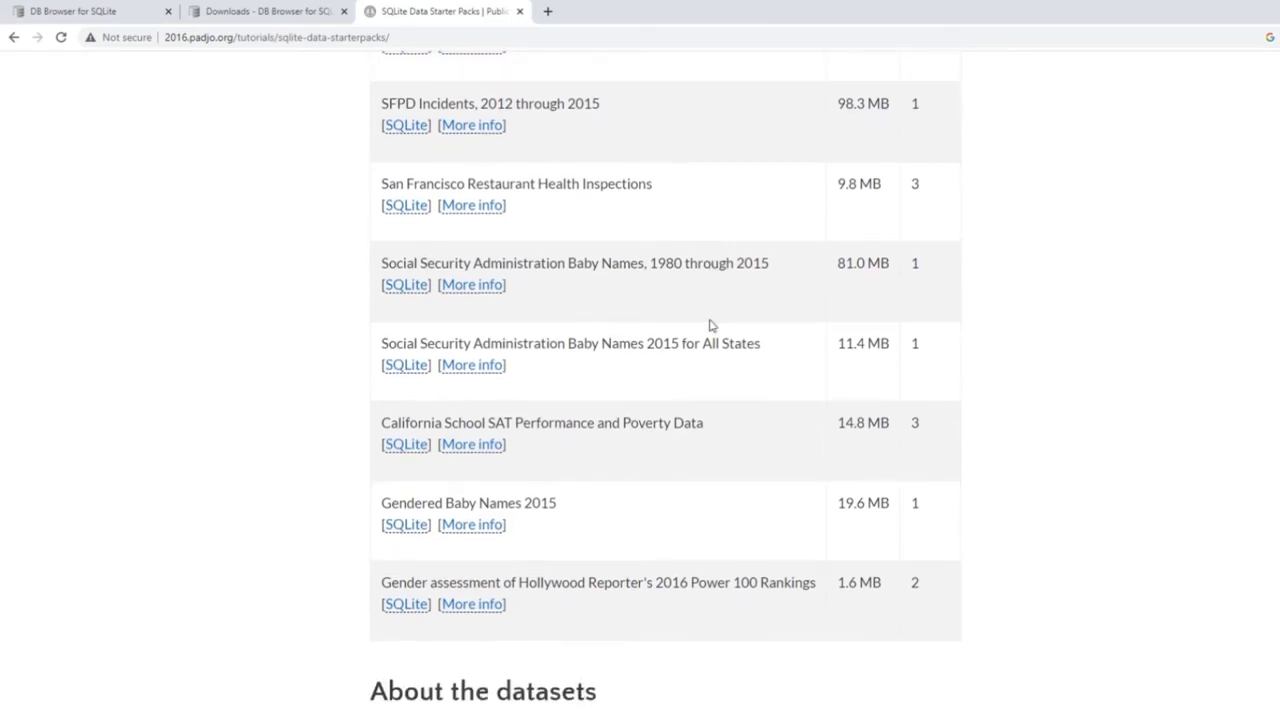
pyautogui.scroll(-1, 711, 325)
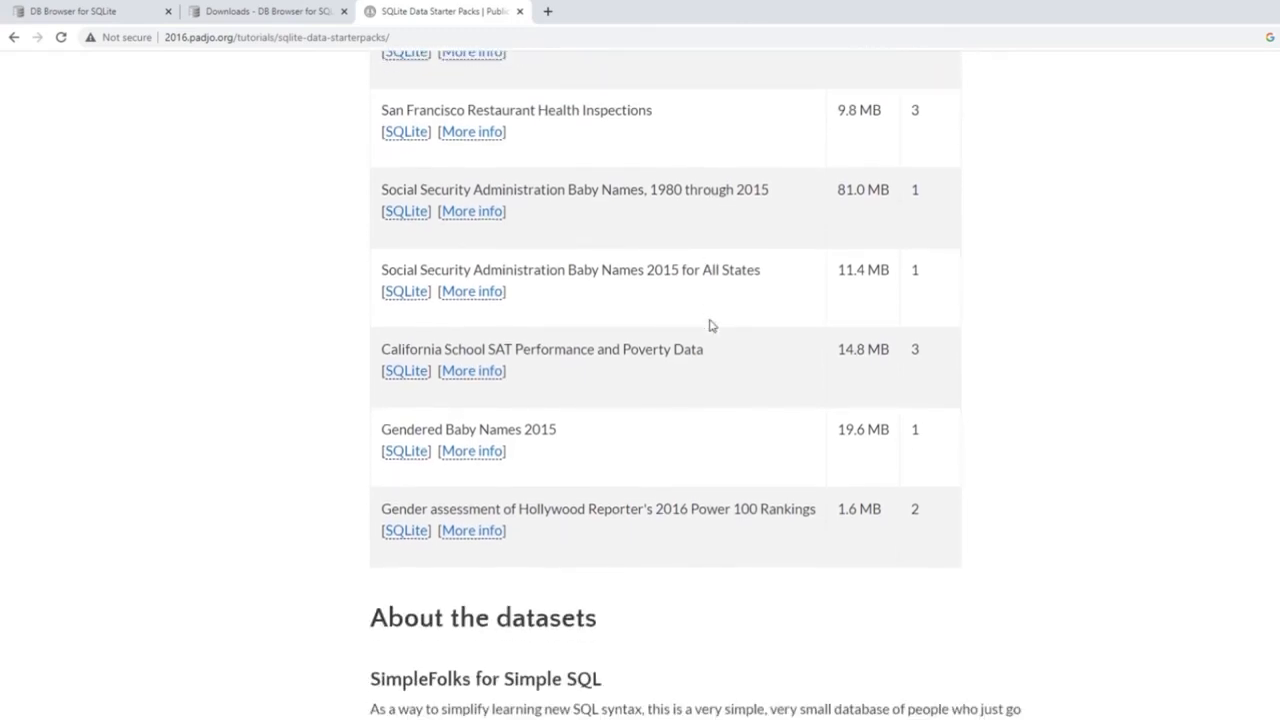
pyautogui.scroll(5, 712, 326)
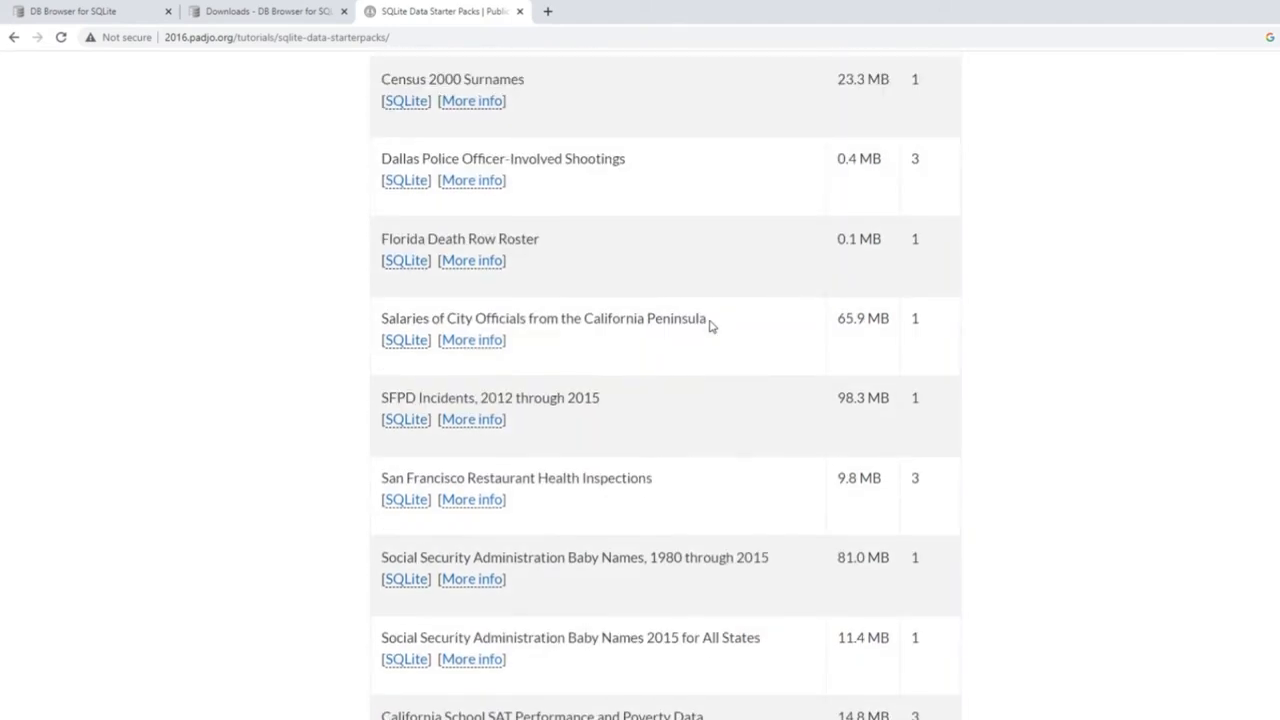
pyautogui.scroll(2, 712, 326)
pyautogui.scroll(1, 712, 326)
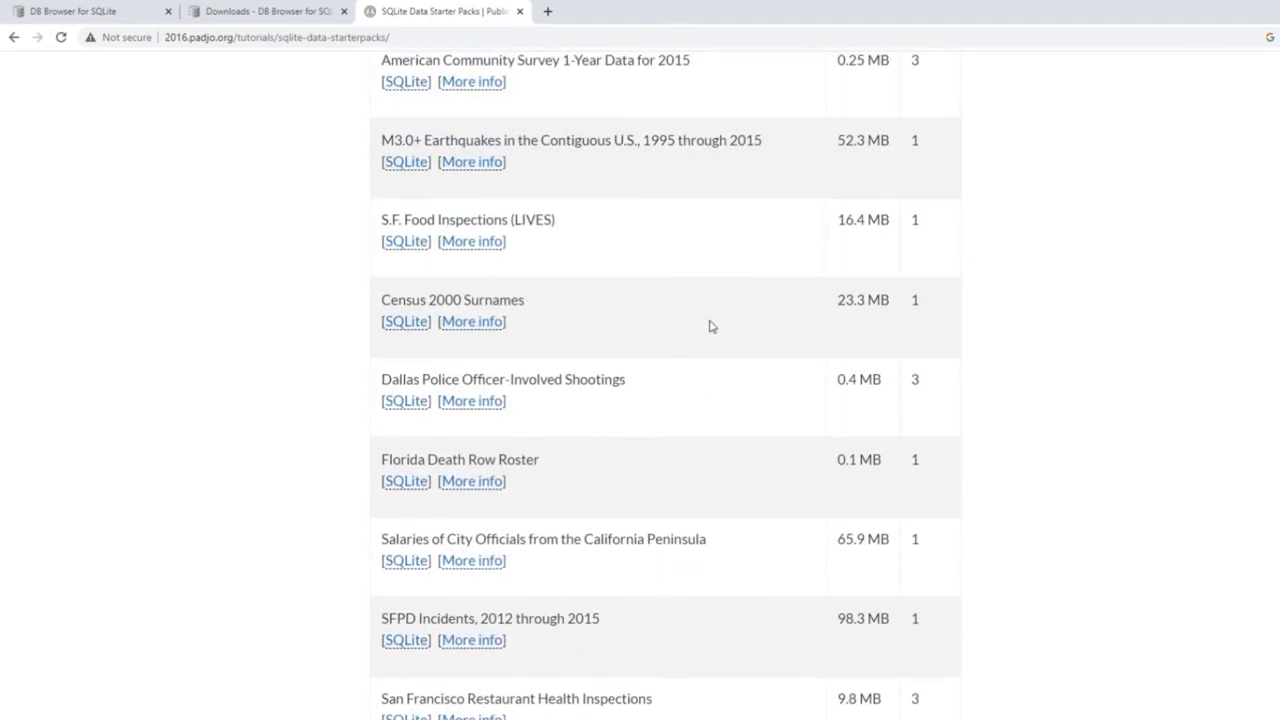
pyautogui.scroll(1, 712, 326)
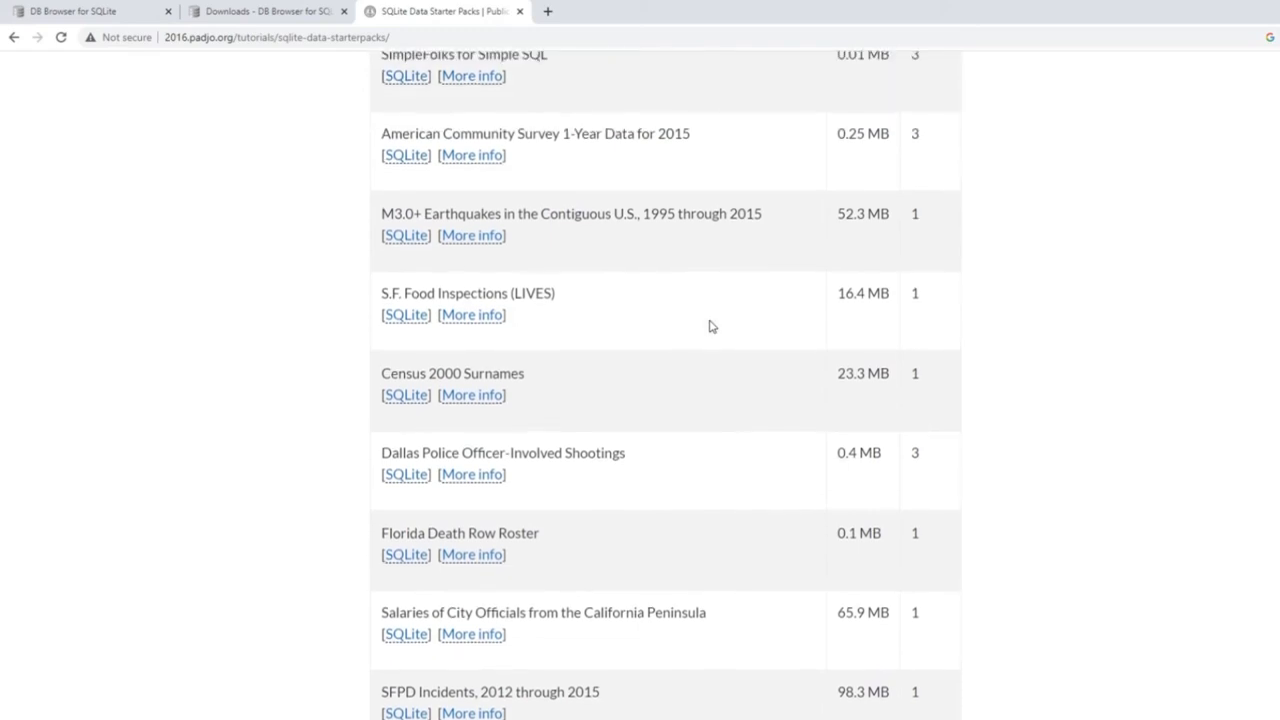
pyautogui.scroll(1, 712, 326)
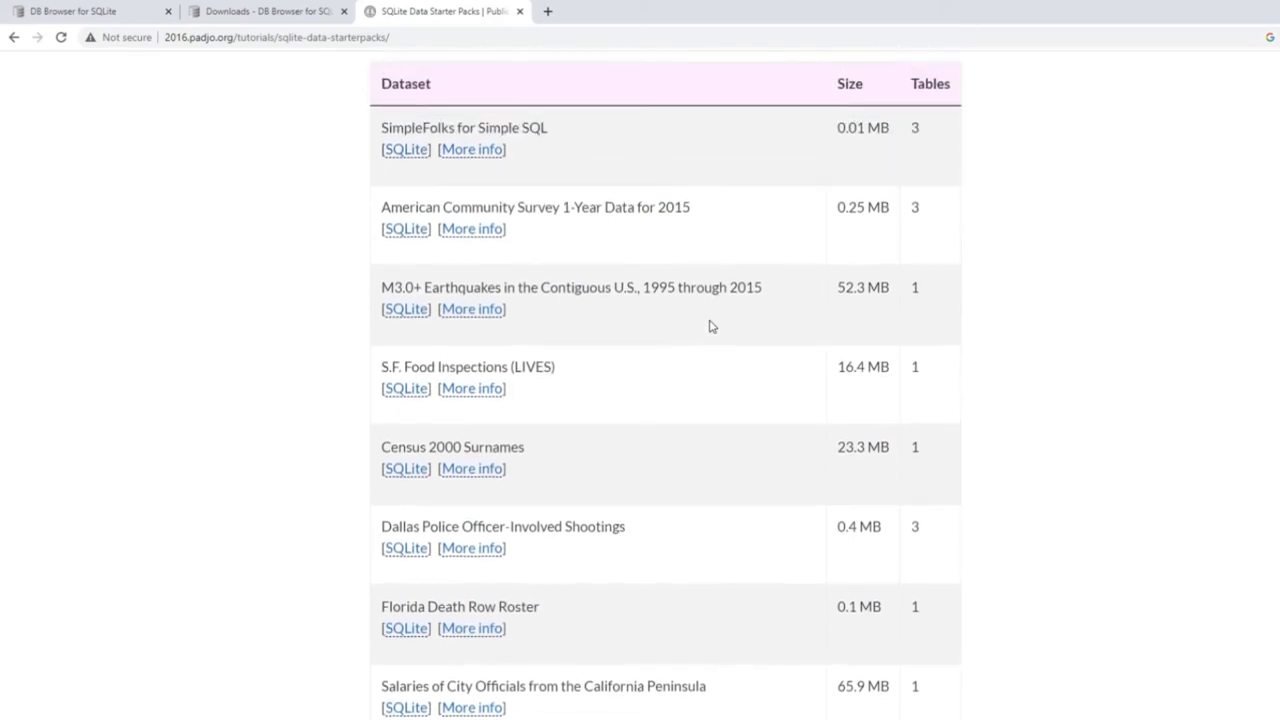
# Download the SQLite files for S.F. Food Inspections (LIVES), SimpleFolks and 2015 American Community Survey.
pyautogui.click(407, 390)
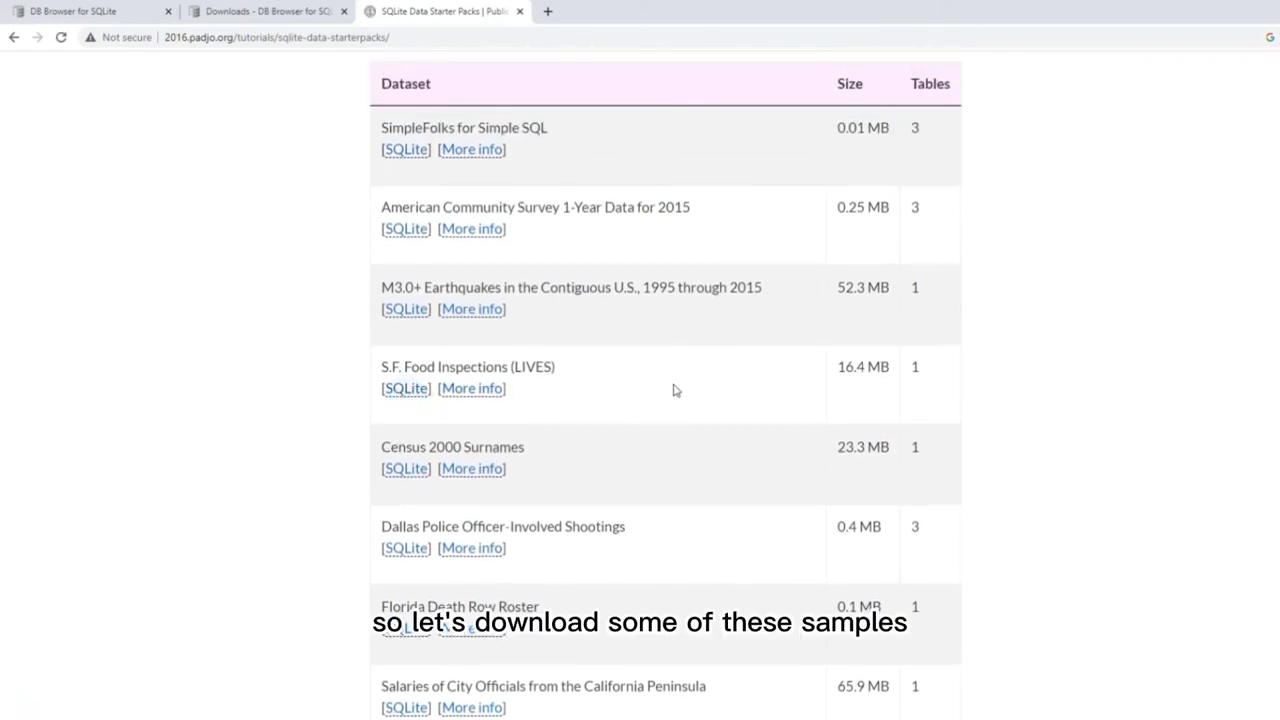
pyautogui.scroll(2, 682, 357)
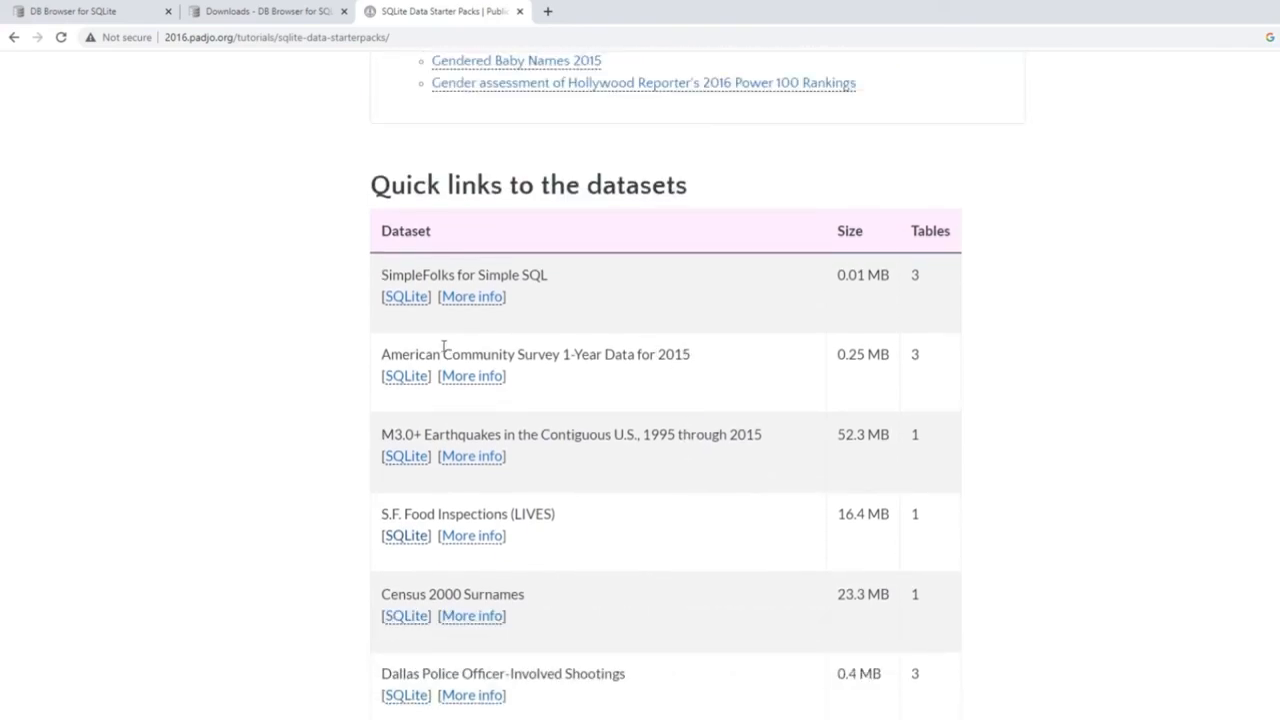
pyautogui.click(402, 296)
pyautogui.click(405, 380)
pyautogui.press('F12')
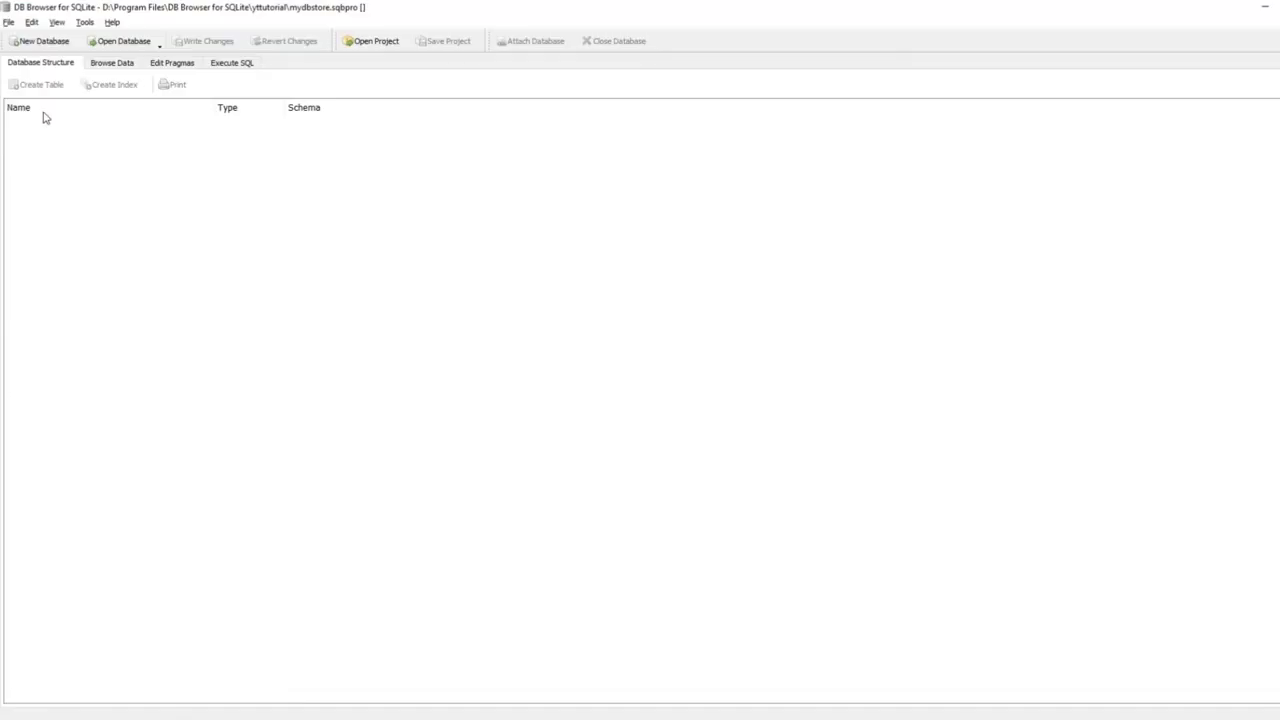
pyautogui.click(10, 22)
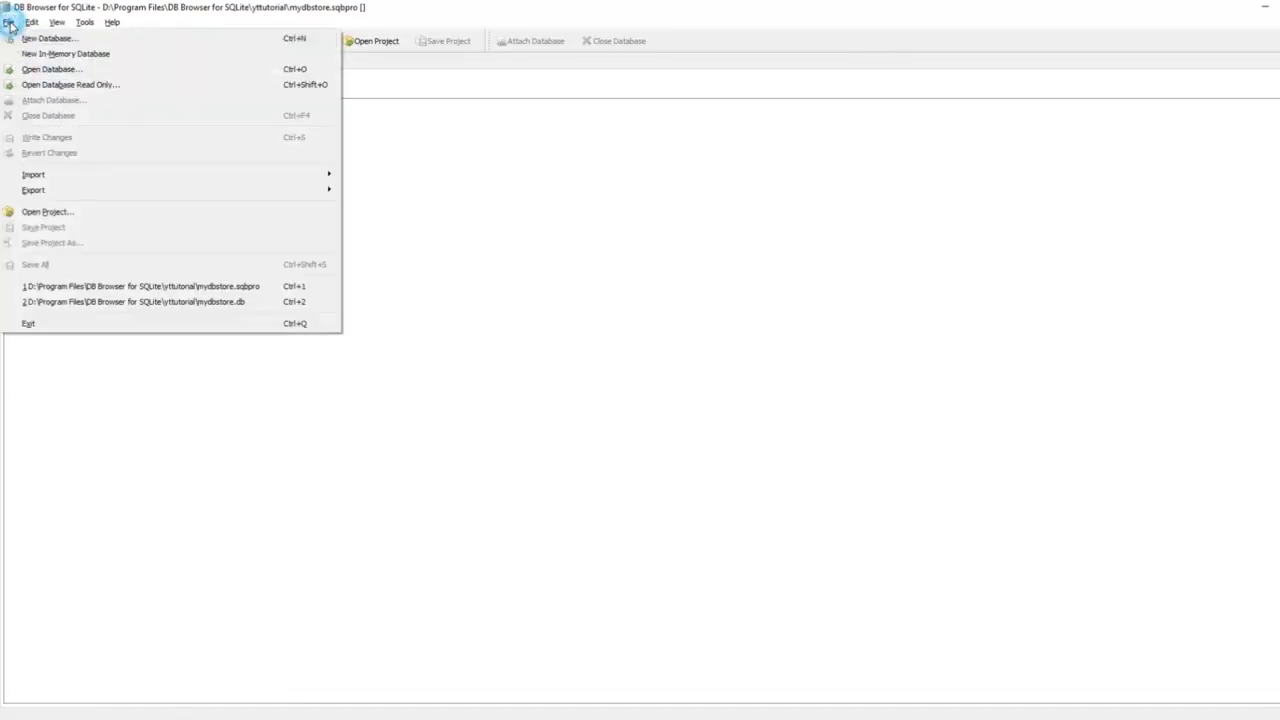
# Open sf-food-inspections-lives.sqlite and browse its inspection_records table data.
pyautogui.click(48, 69)
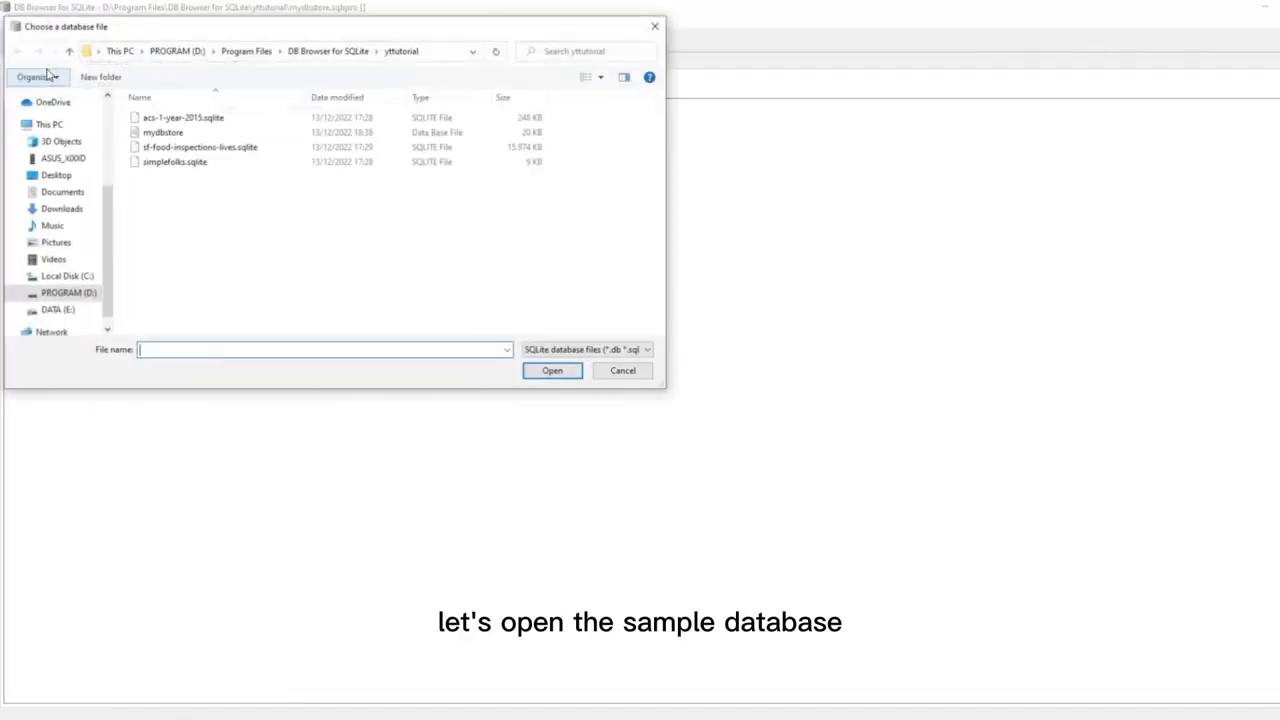
pyautogui.doubleClick(233, 148)
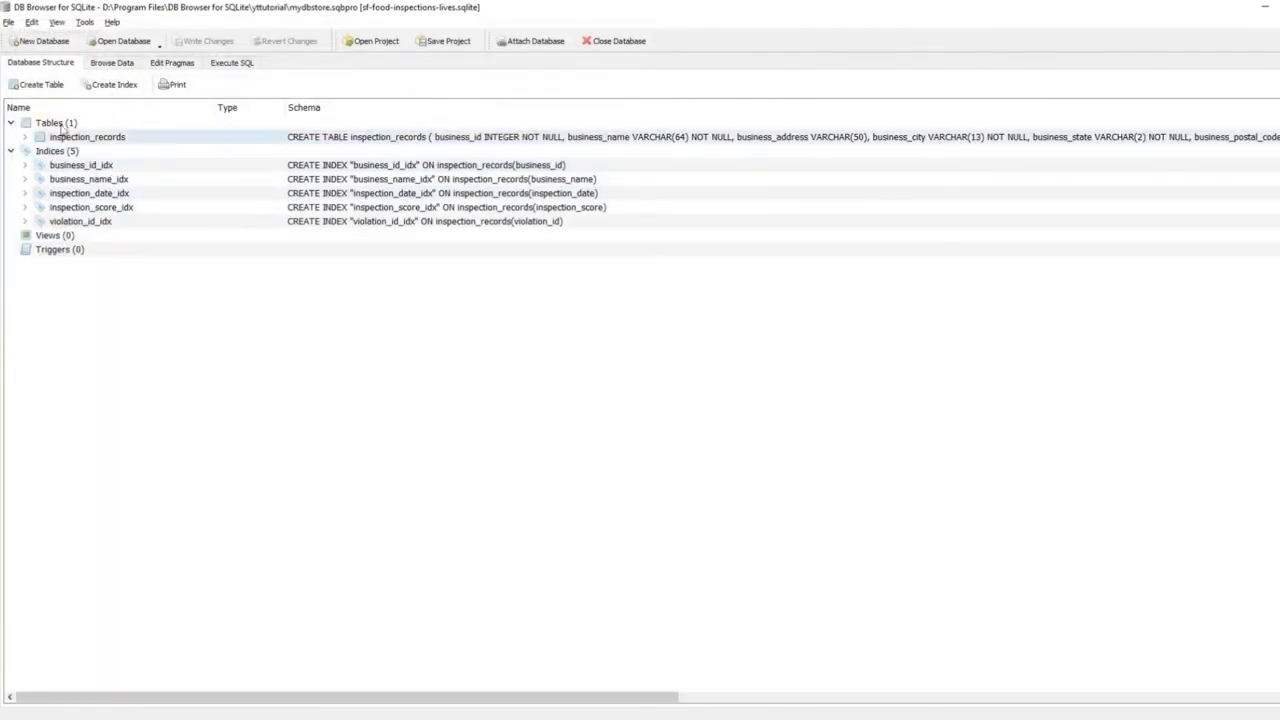
pyautogui.click(84, 180)
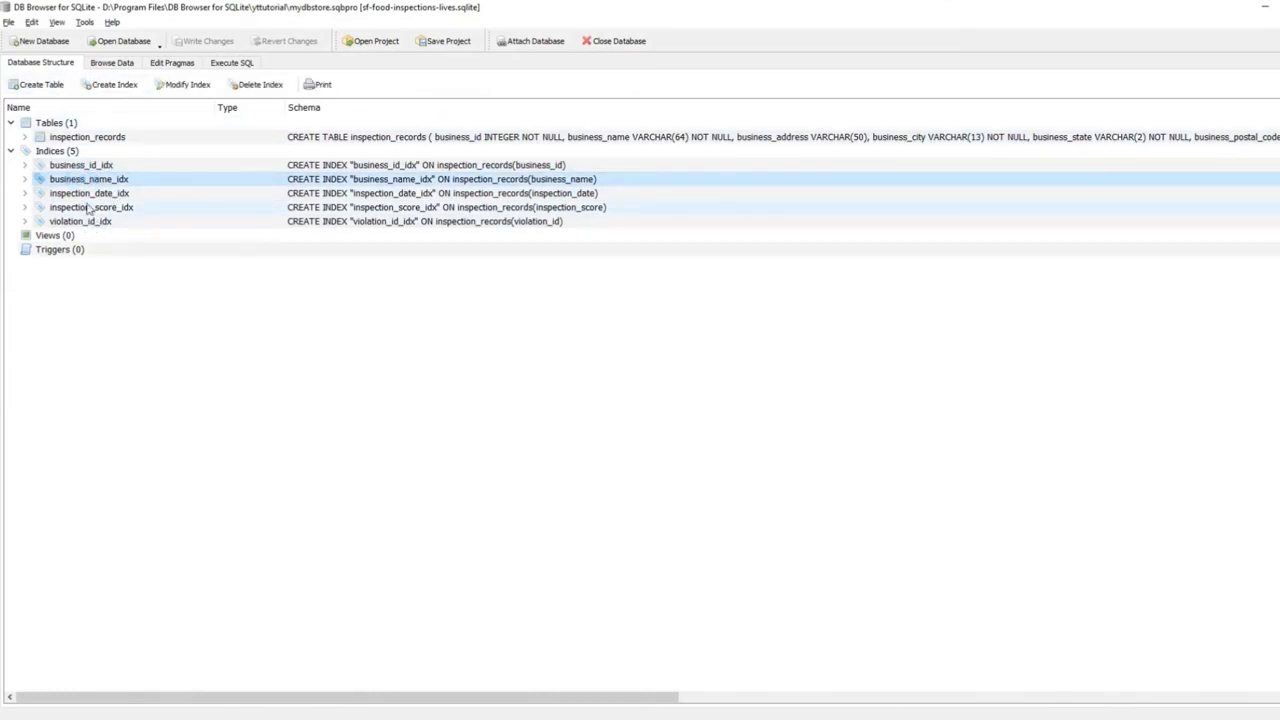
pyautogui.click(108, 63)
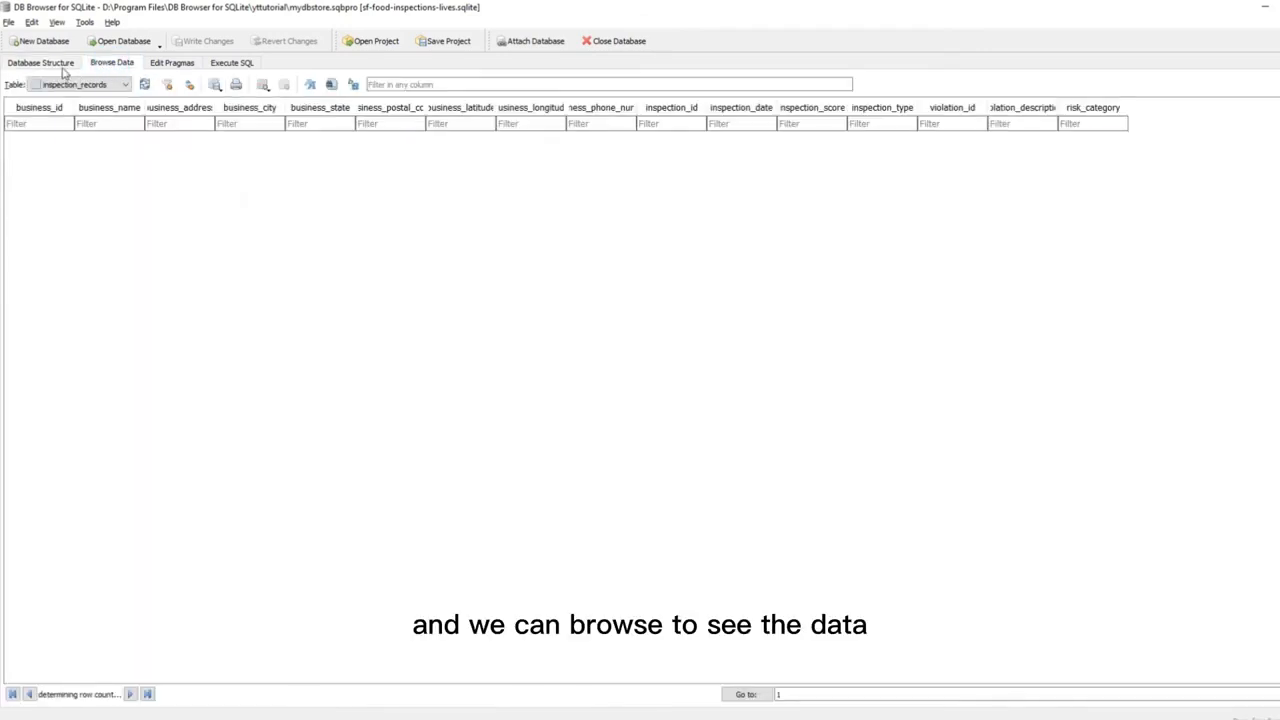
# Sort the inspection_records rows by business_name, reversed to descending, then by business_id.
pyautogui.click(60, 66)
pyautogui.click(103, 64)
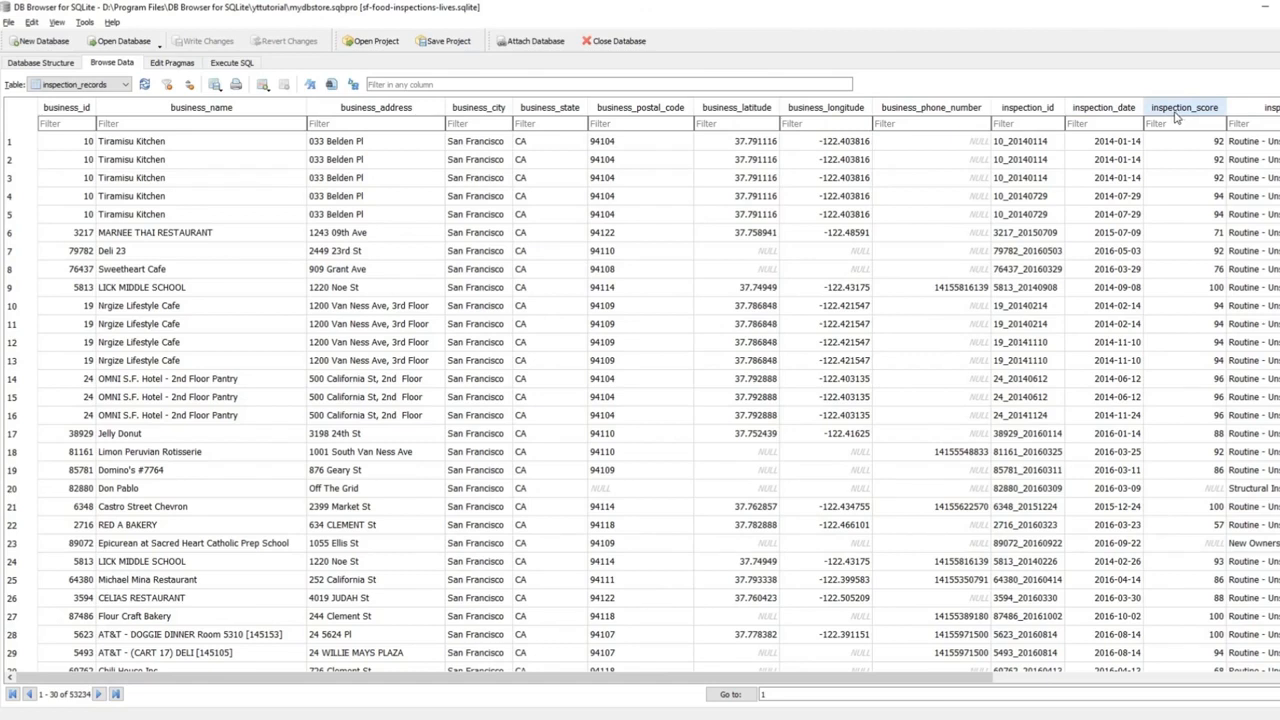
pyautogui.click(248, 113)
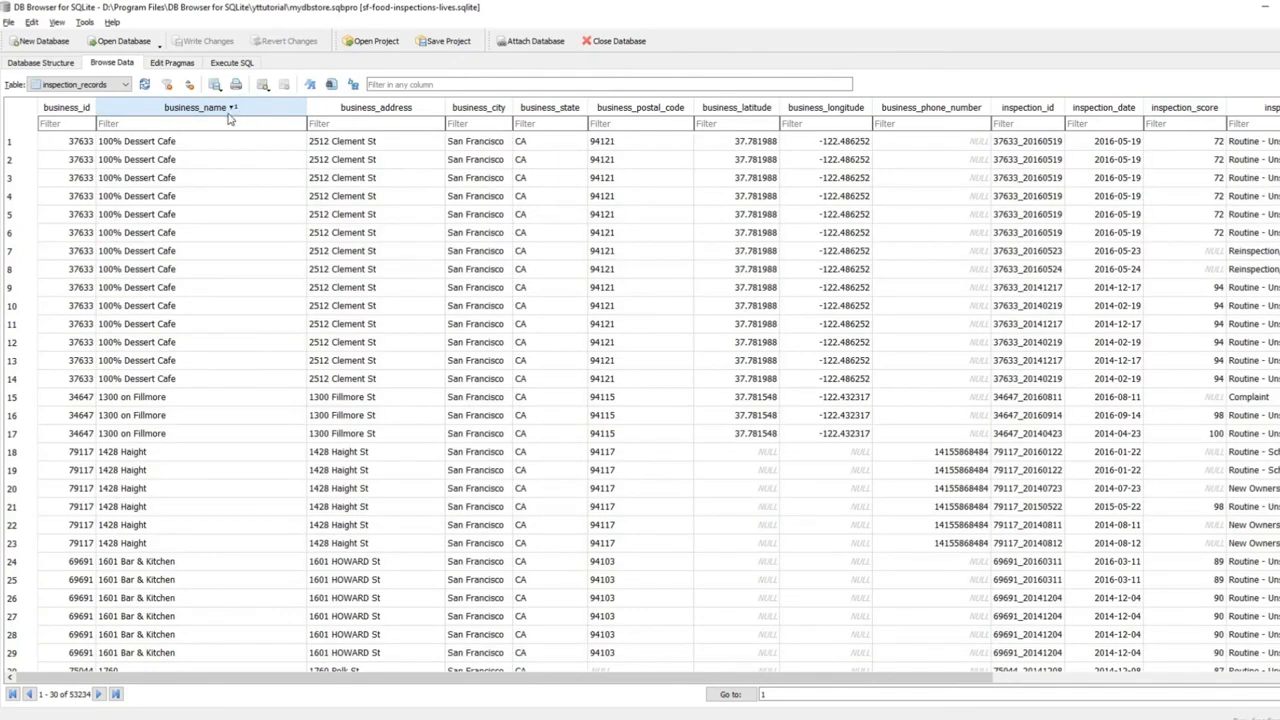
pyautogui.click(240, 108)
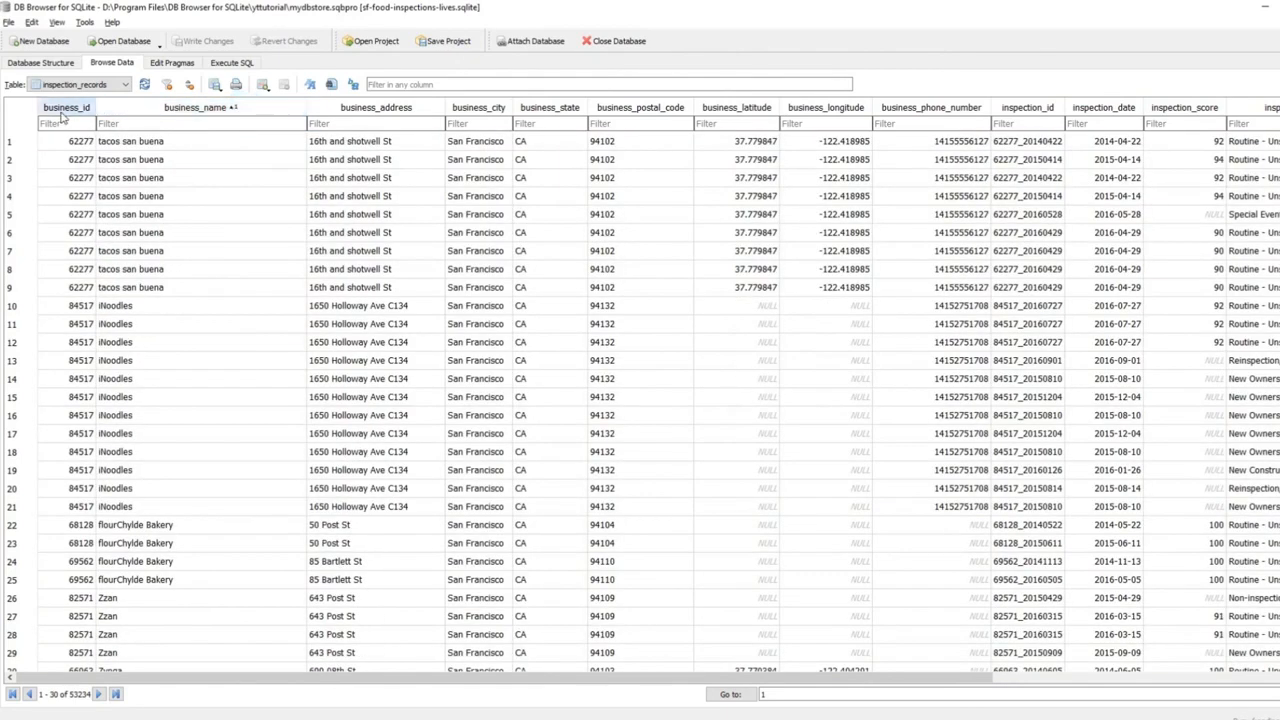
pyautogui.click(63, 109)
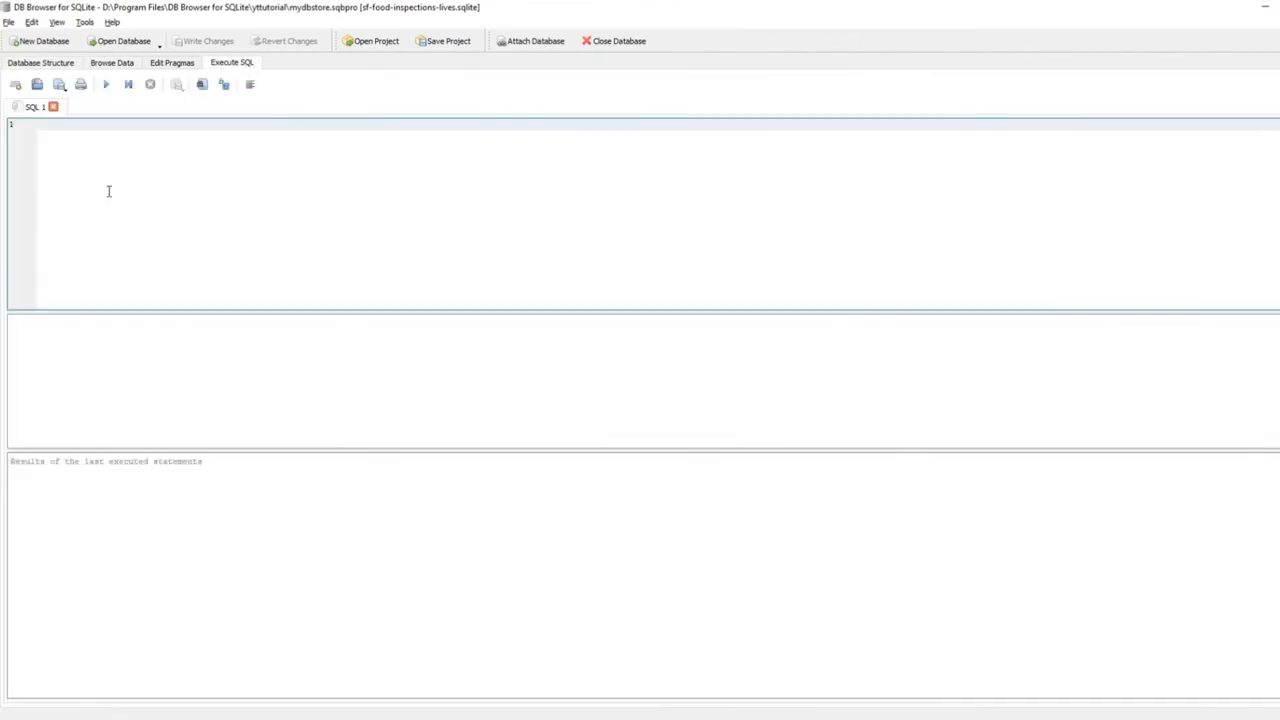
# Paste and run the six-column SELECT on inspection_records WHERE inspection_score < 90, returning 22973 rows.
pyautogui.write('SELECT business_name, business_address, business_city, violation_description, risk_category, inspection_score FROM inspection_records WHERE inspection_score < 90')
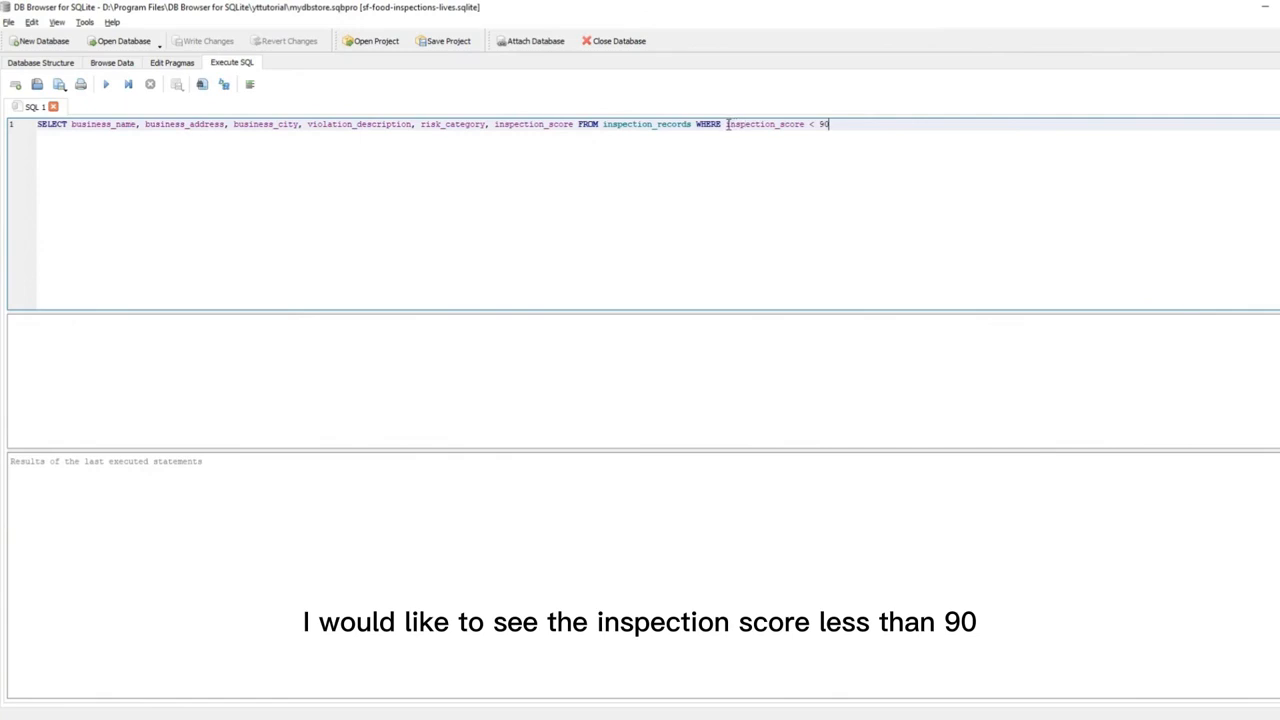
pyautogui.moveTo(727, 124); pyautogui.dragTo(851, 128)
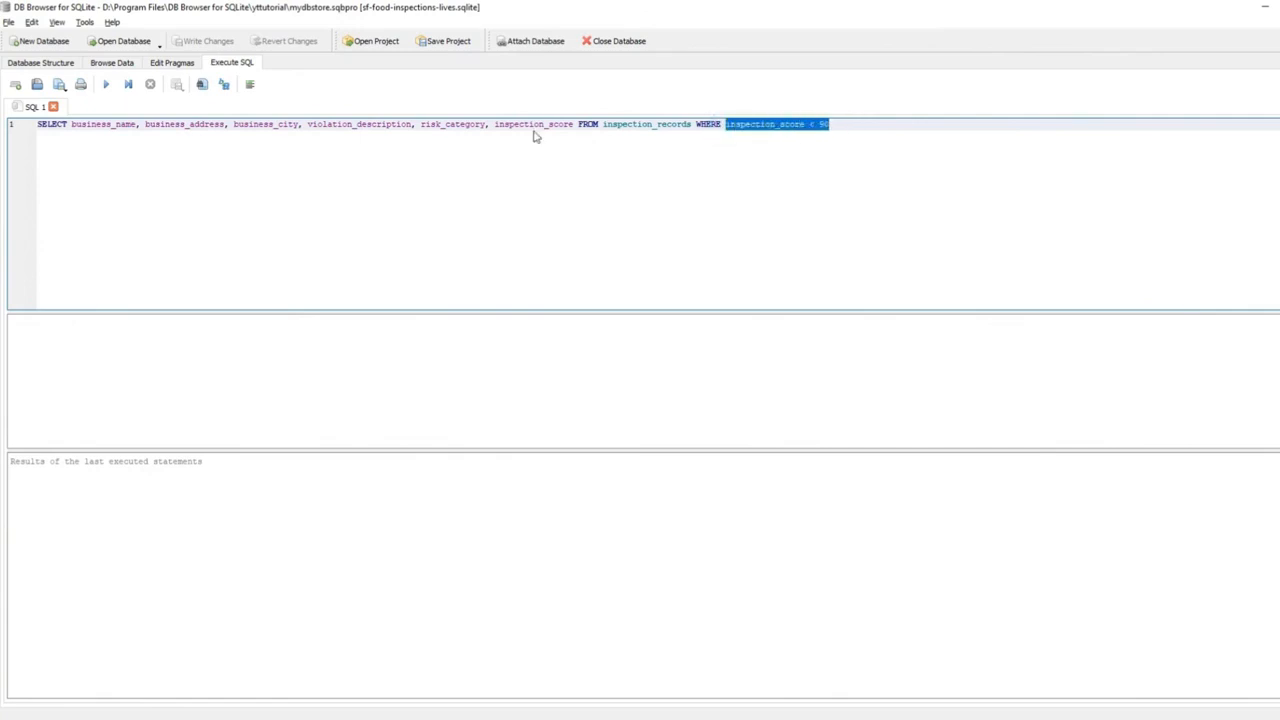
pyautogui.moveTo(70, 124); pyautogui.dragTo(556, 125)
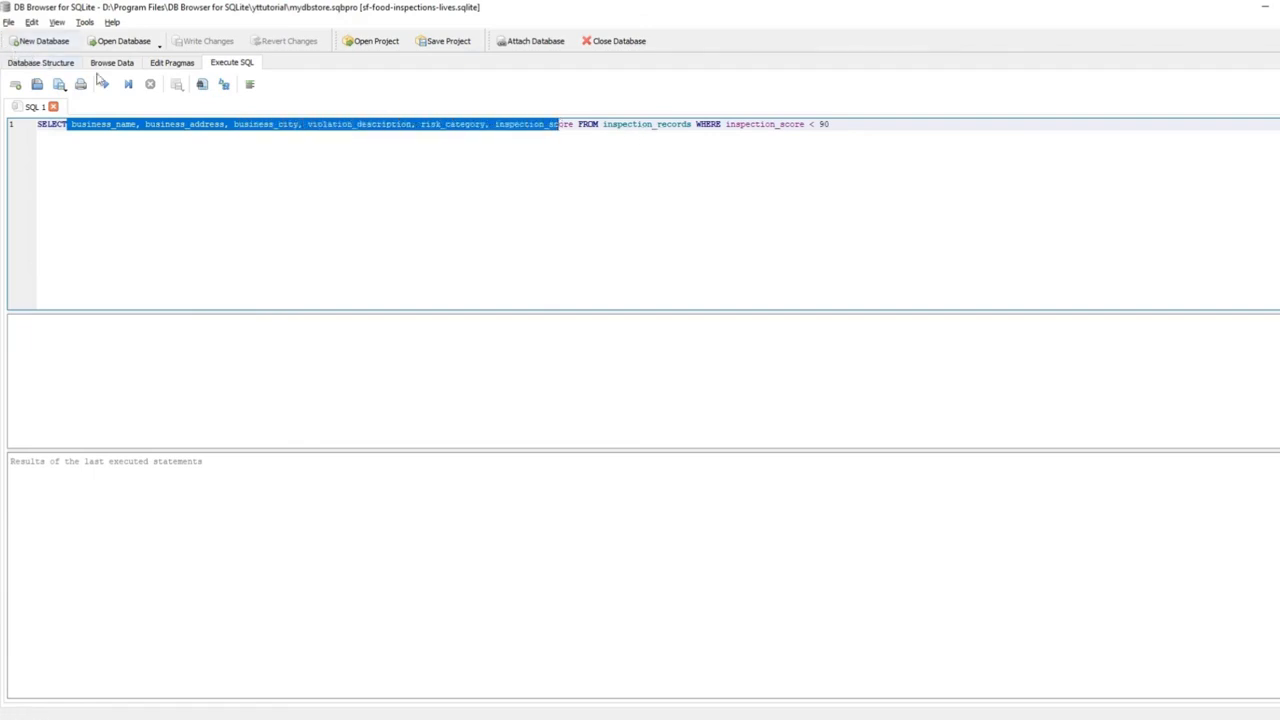
pyautogui.click(114, 169)
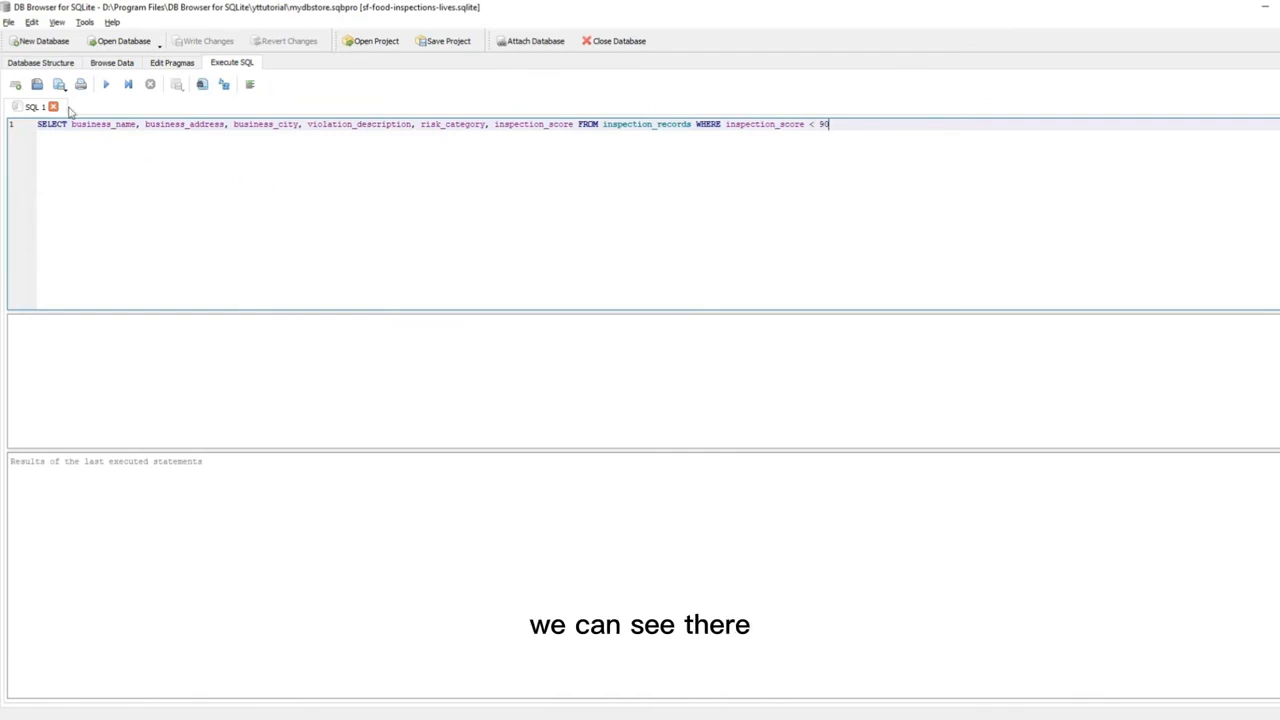
pyautogui.click(106, 85)
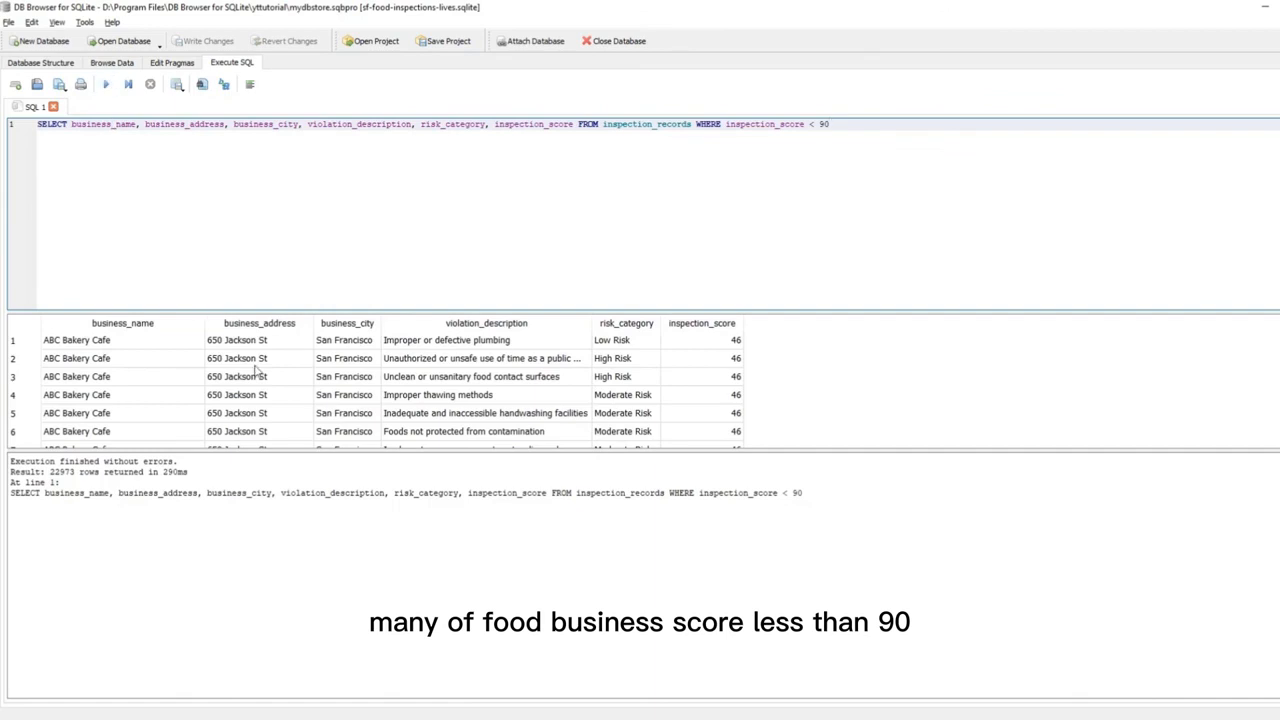
# Shrink the query editor and enlarge the results grid to show more rows.
pyautogui.click(257, 362)
pyautogui.scroll(-9, 618, 413)
pyautogui.scroll(-10, 618, 413)
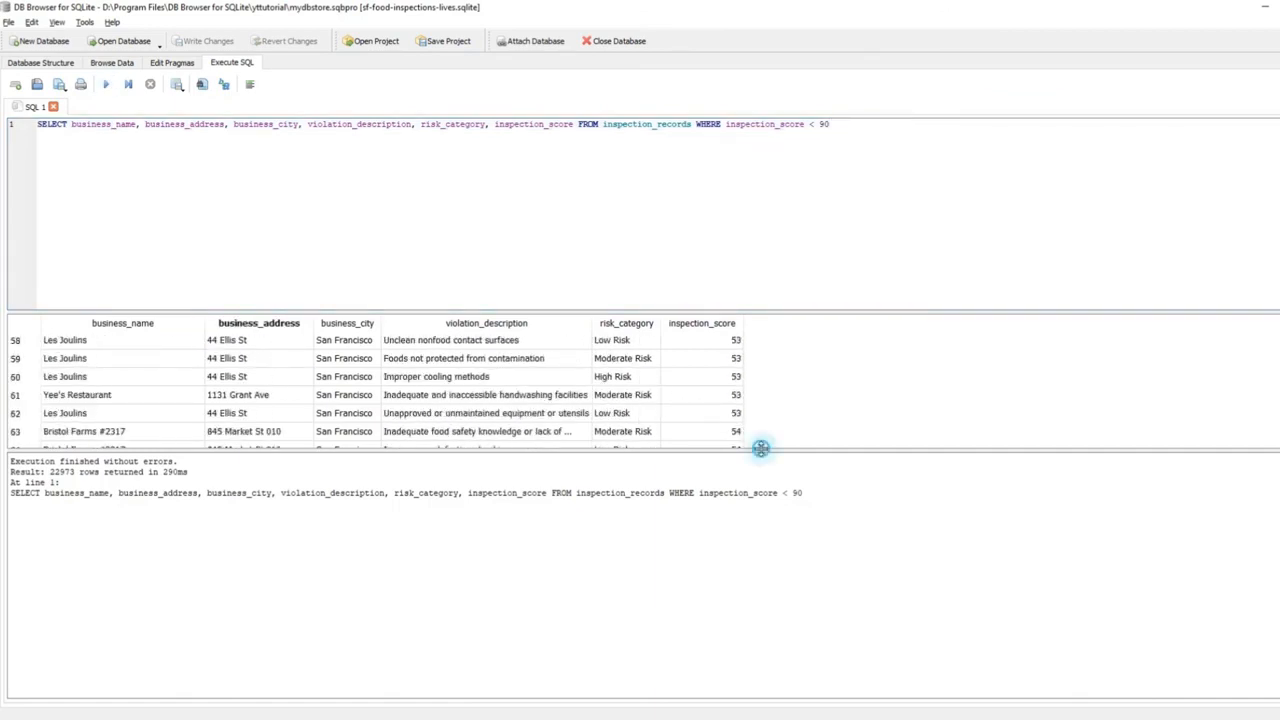
pyautogui.moveTo(761, 449); pyautogui.dragTo(786, 614)
pyautogui.scroll(-8, 488, 496)
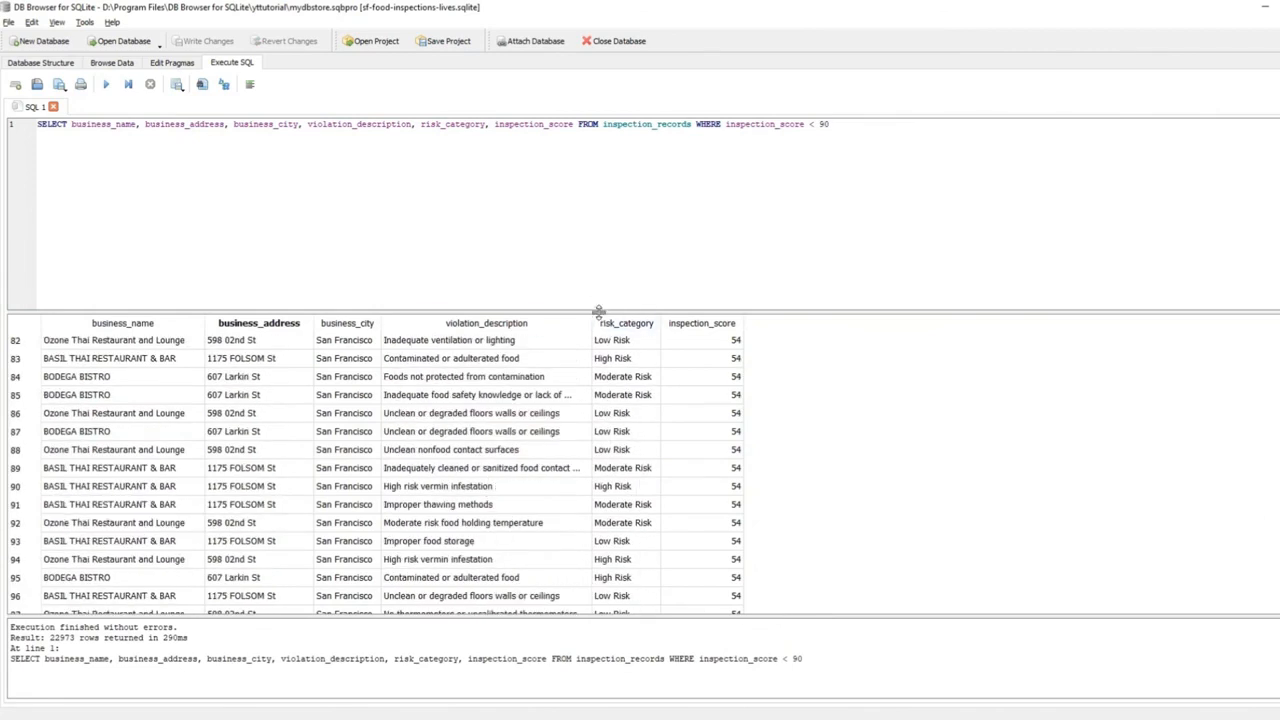
pyautogui.moveTo(598, 311); pyautogui.dragTo(600, 166)
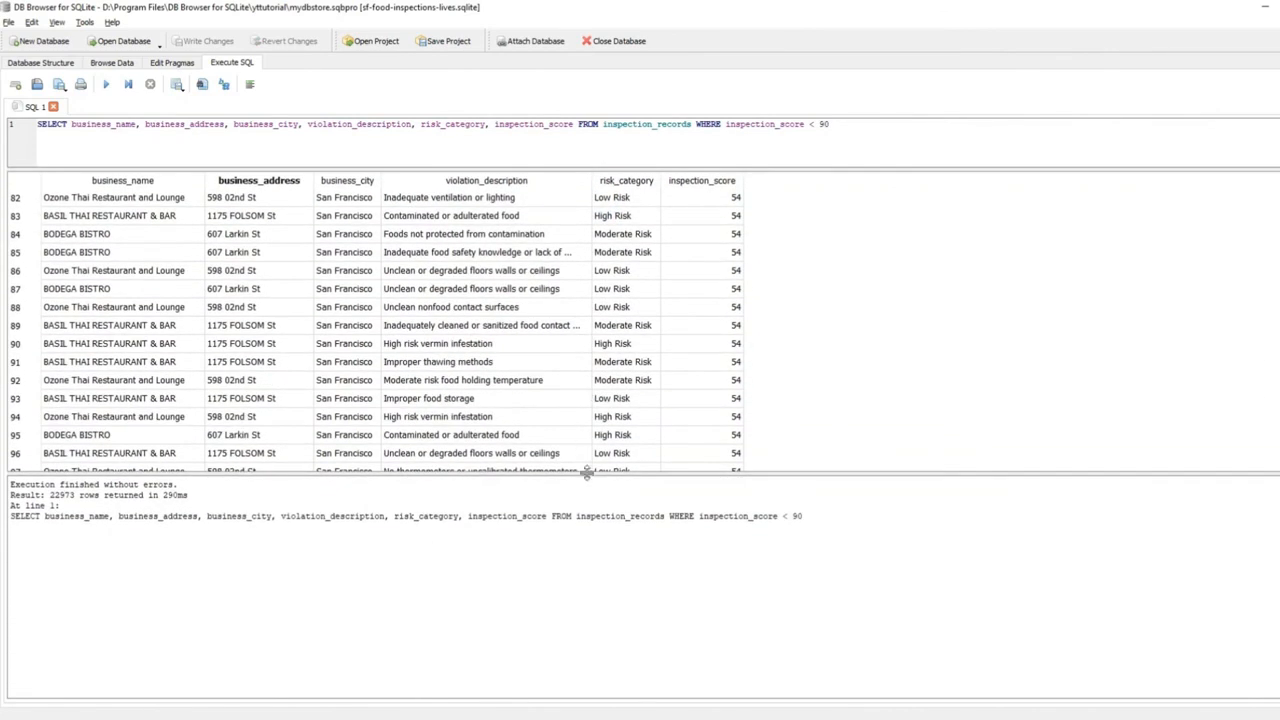
pyautogui.moveTo(587, 474); pyautogui.dragTo(600, 632)
pyautogui.scroll(-16, 651, 474)
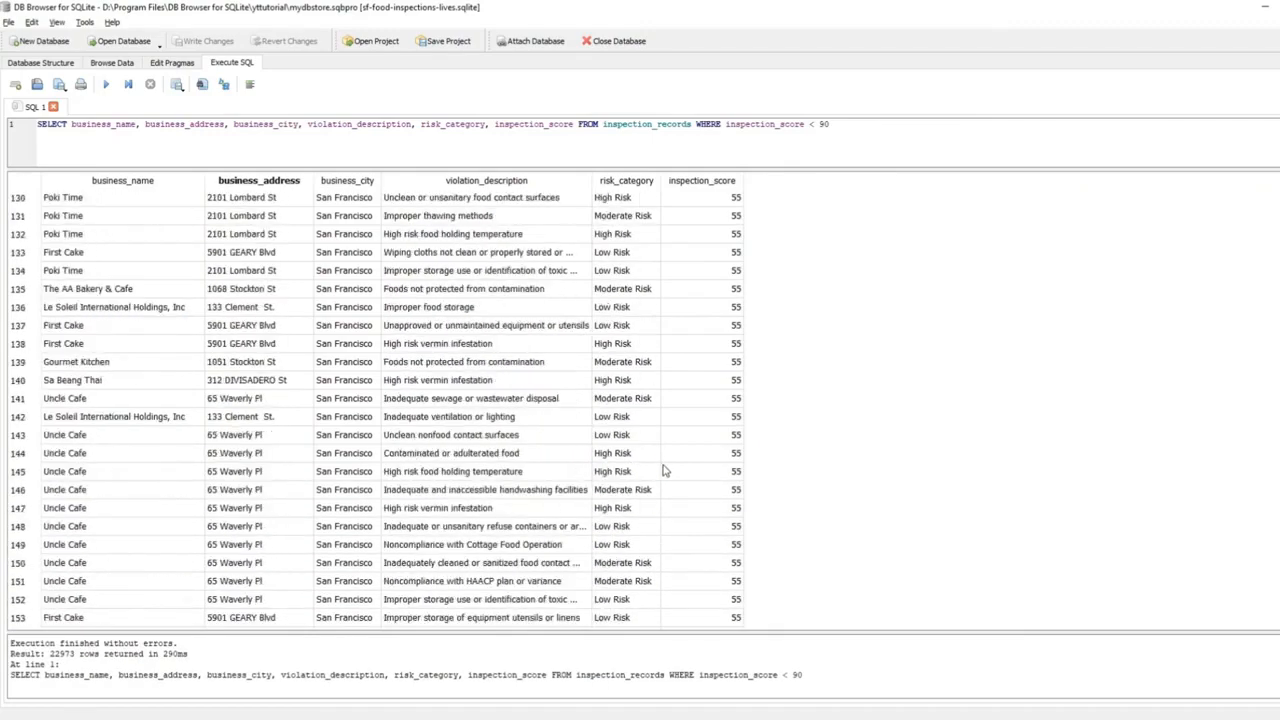
pyautogui.scroll(-12, 664, 470)
# Scroll the 22973 result rows to the end and back to the top.
pyautogui.moveTo(1279, 194); pyautogui.dragTo(1279, 610)
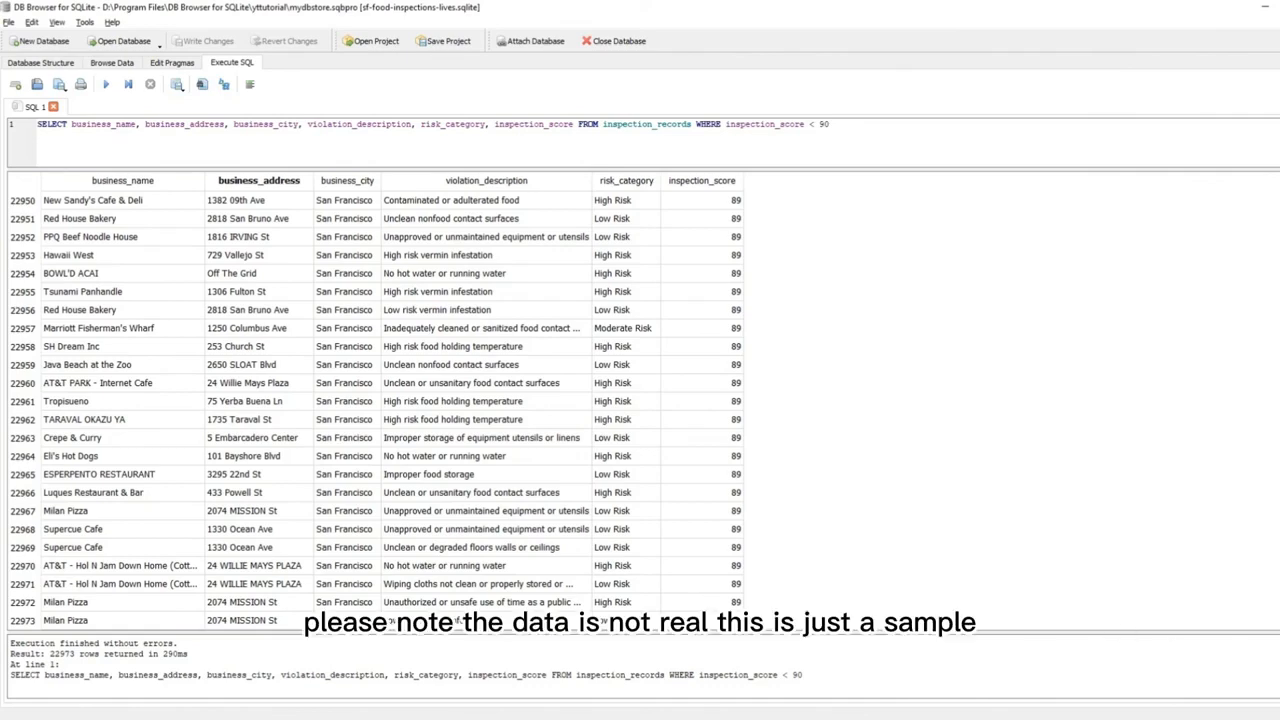
pyautogui.click(536, 604)
pyautogui.scroll(15, 566, 590)
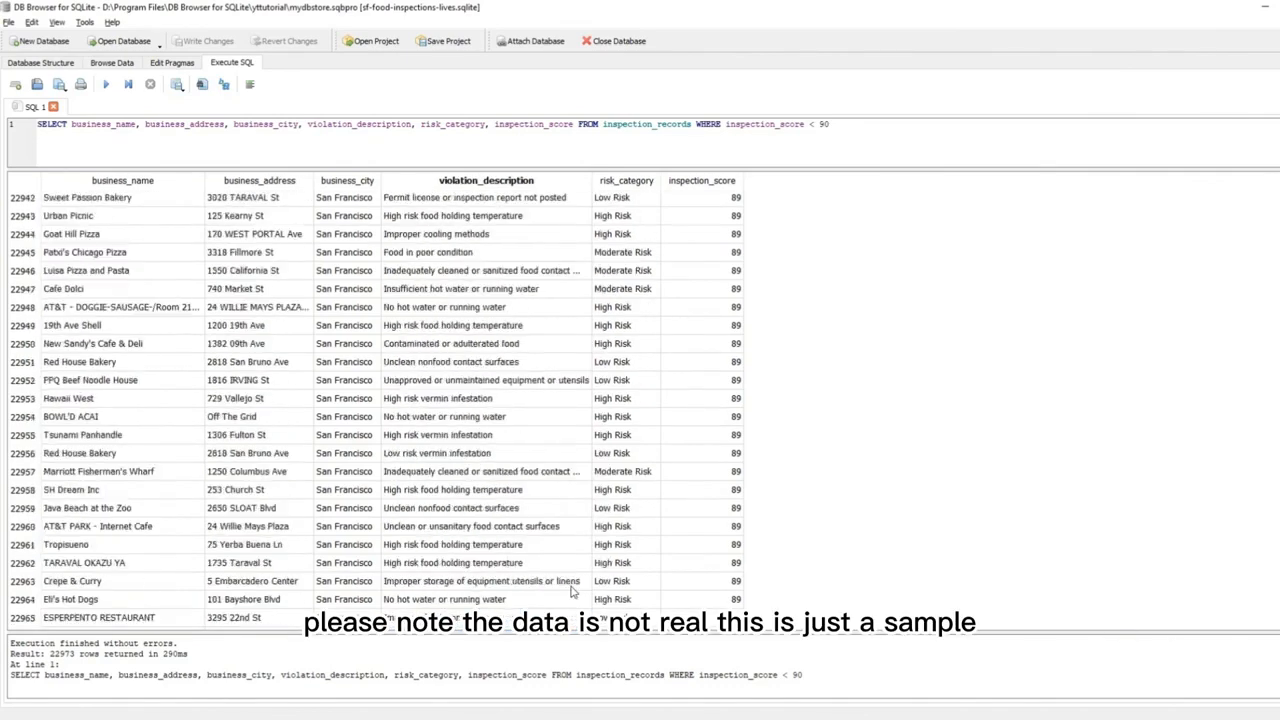
pyautogui.scroll(20, 562, 581)
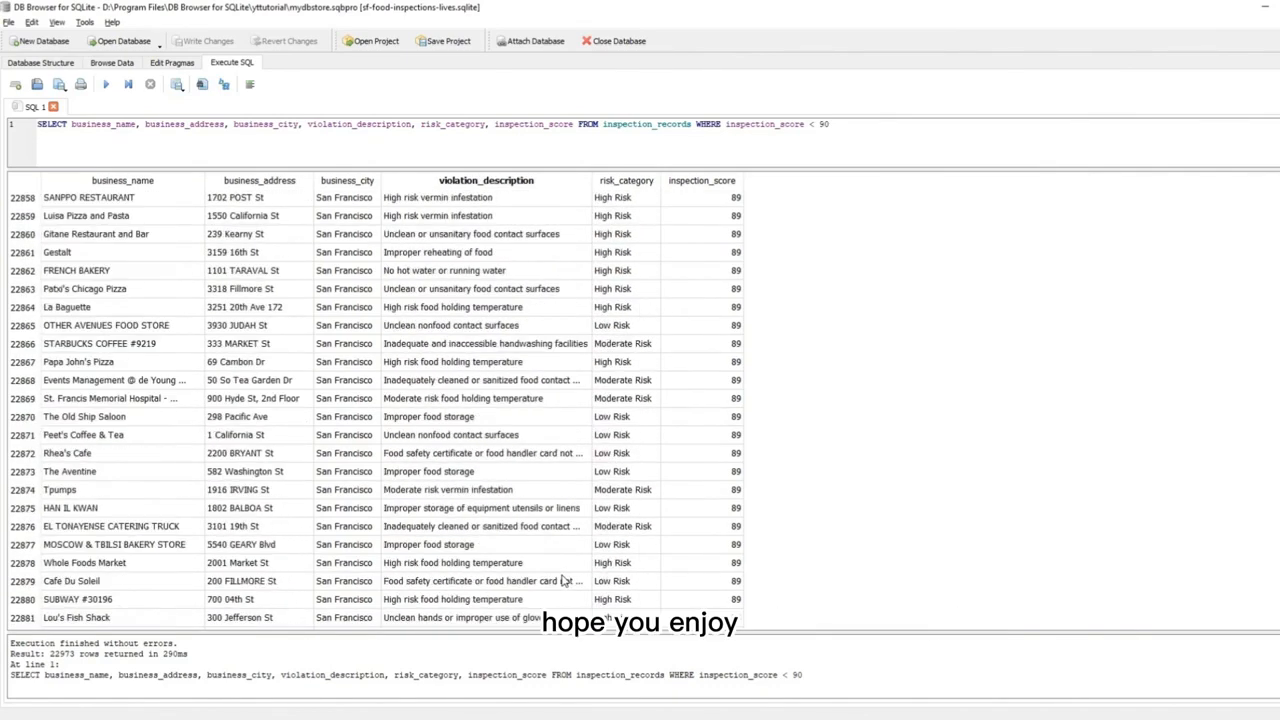
pyautogui.scroll(6, 565, 581)
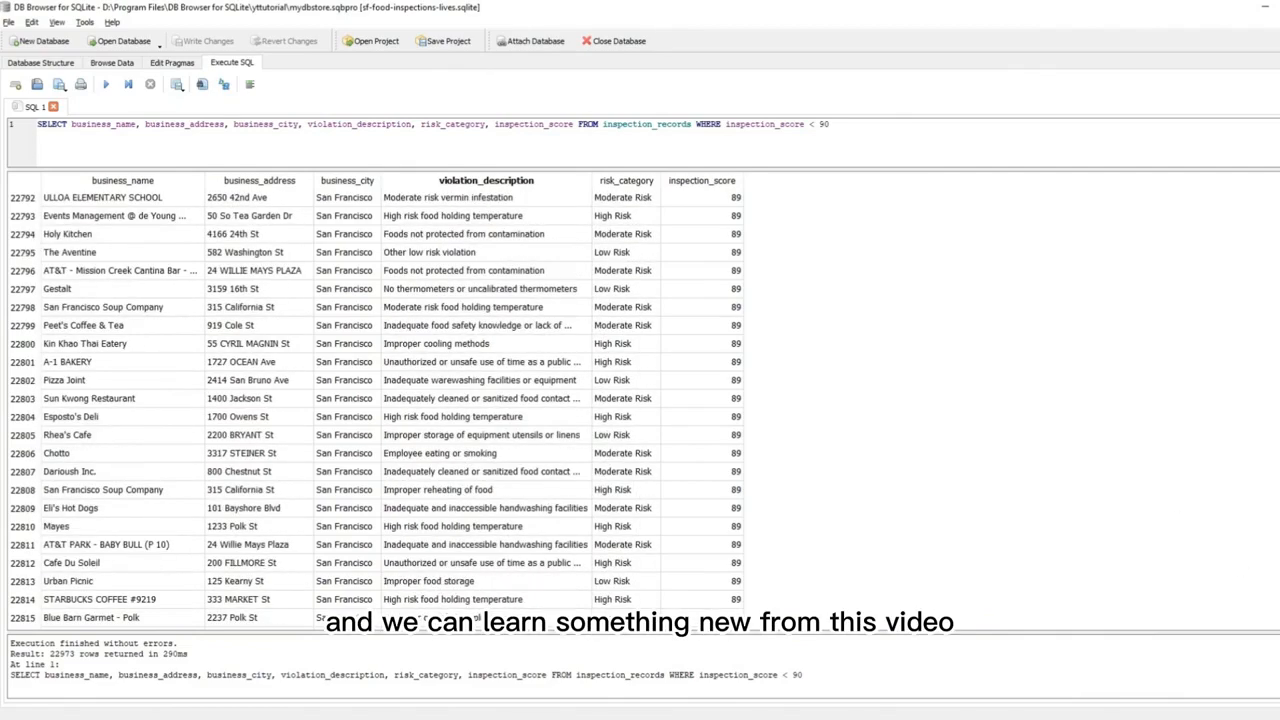
pyautogui.moveTo(1279, 612); pyautogui.dragTo(1279, 188)
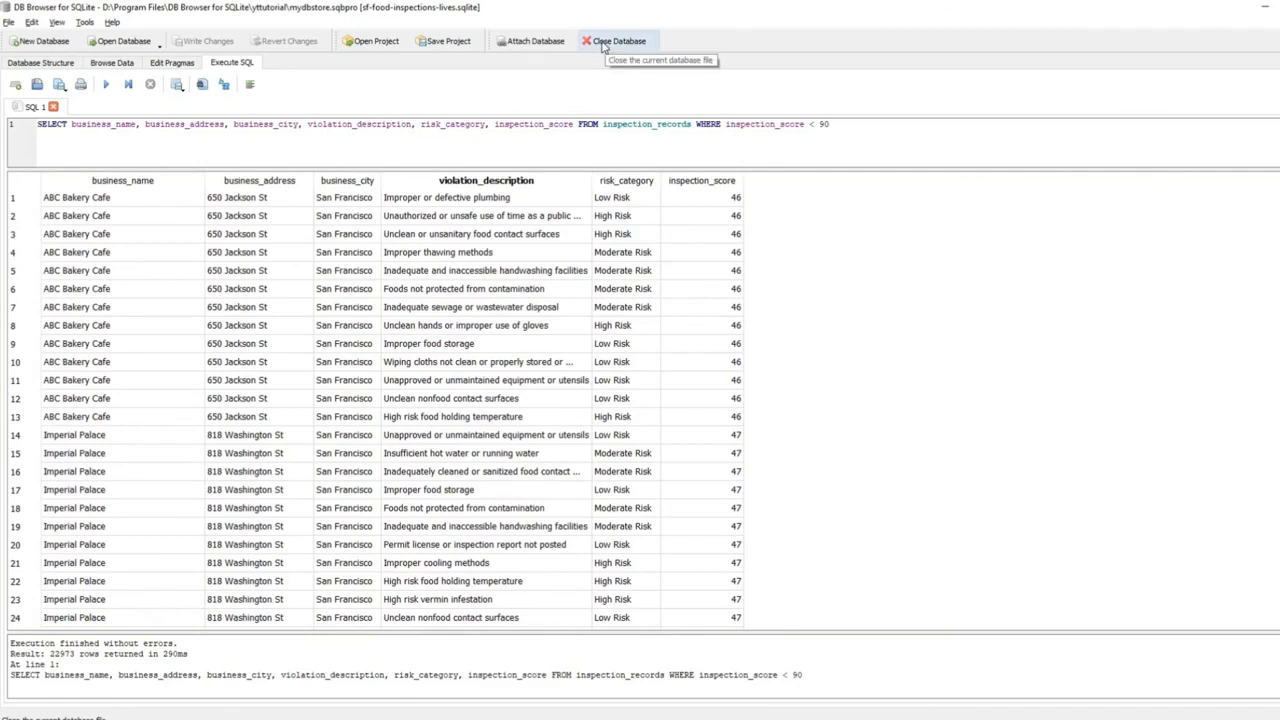
# Close sf-food-inspections-lives and close the SQL 1 tab, discarding its changes.
pyautogui.click(601, 45)
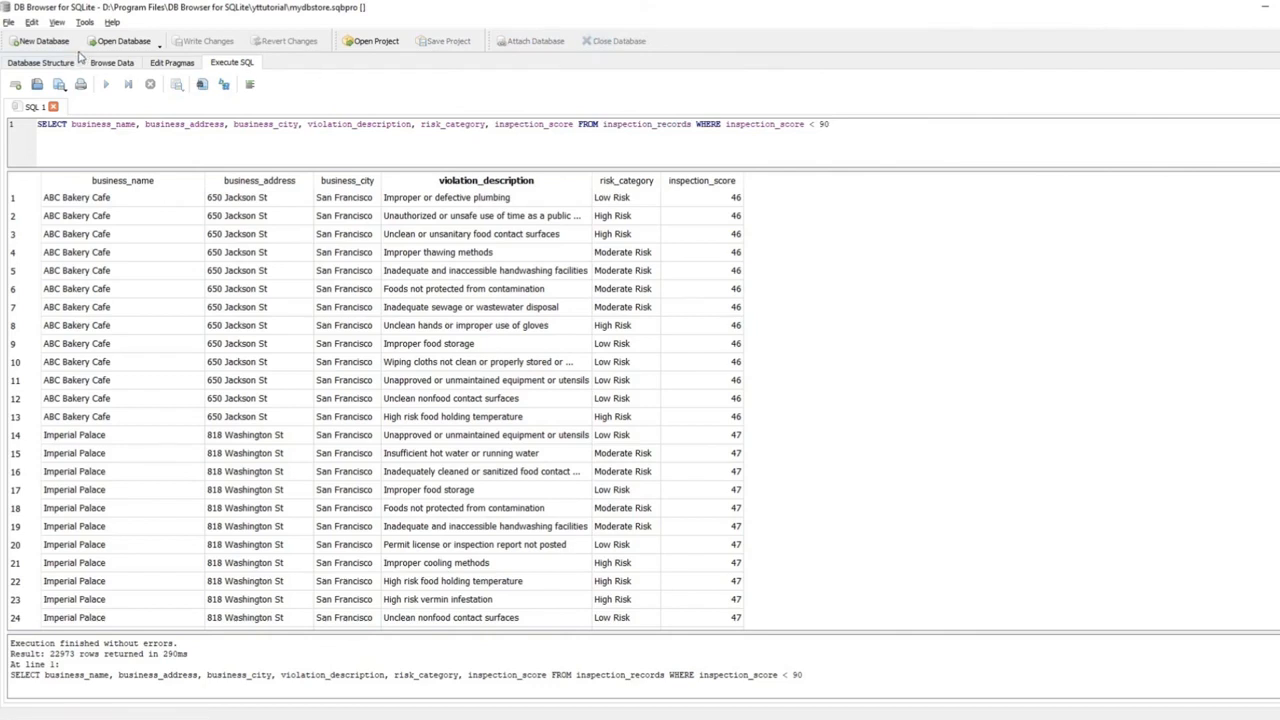
pyautogui.click(7, 22)
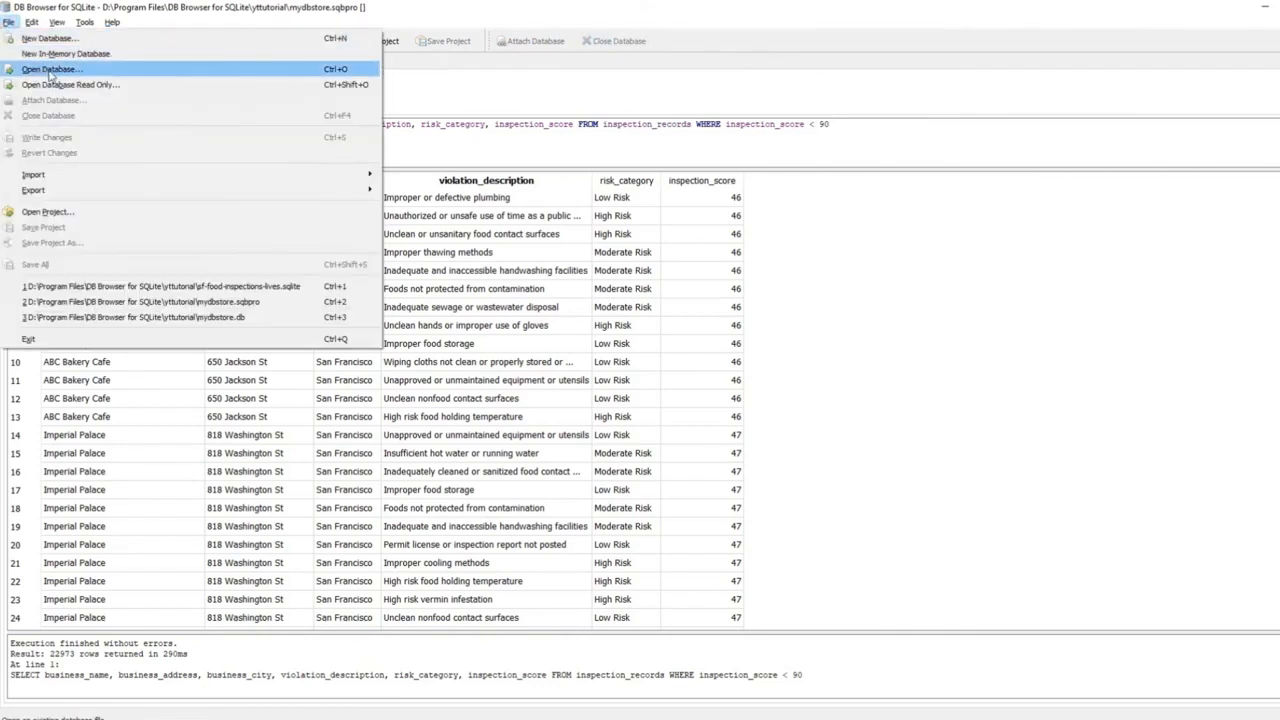
pyautogui.click(445, 98)
pyautogui.click(54, 107)
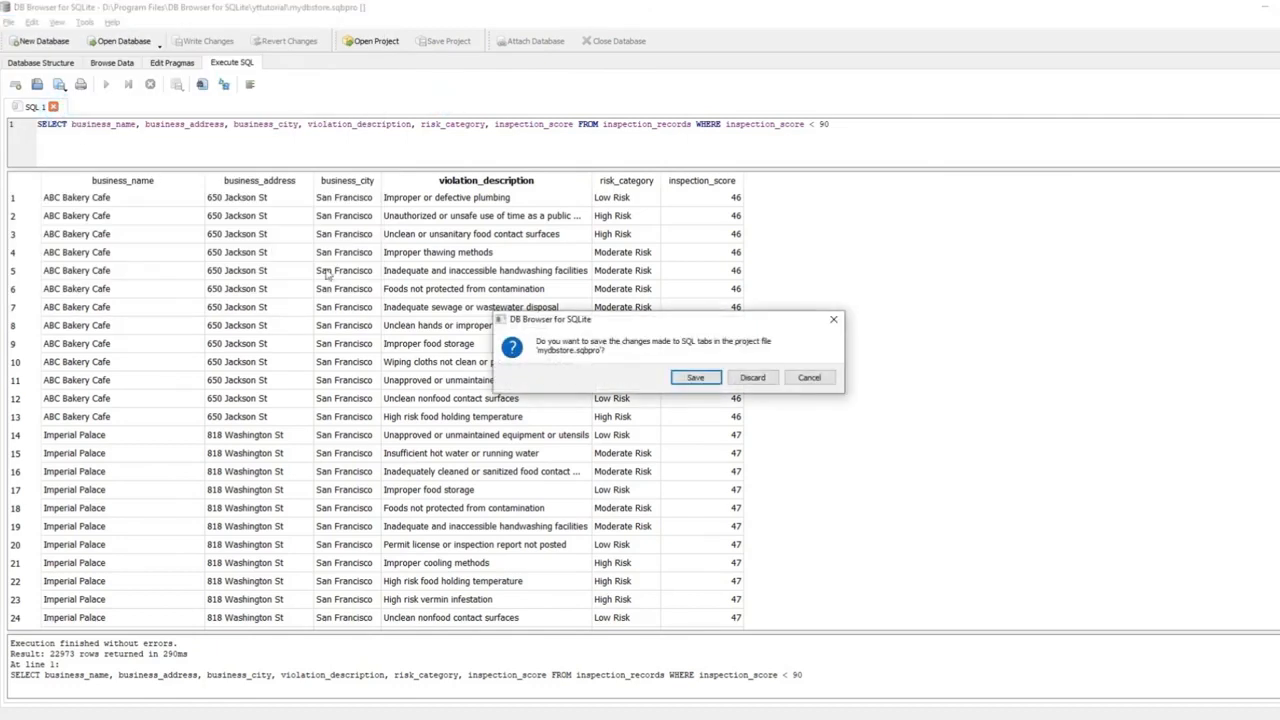
pyautogui.click(752, 377)
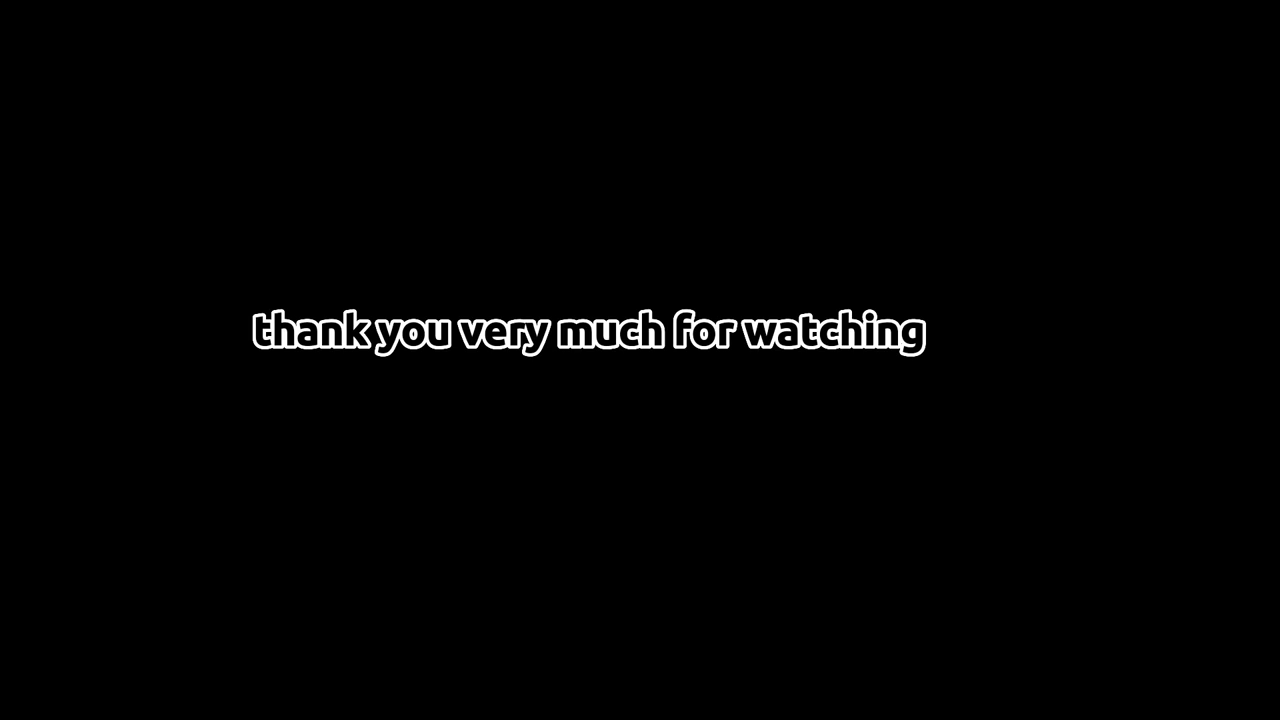